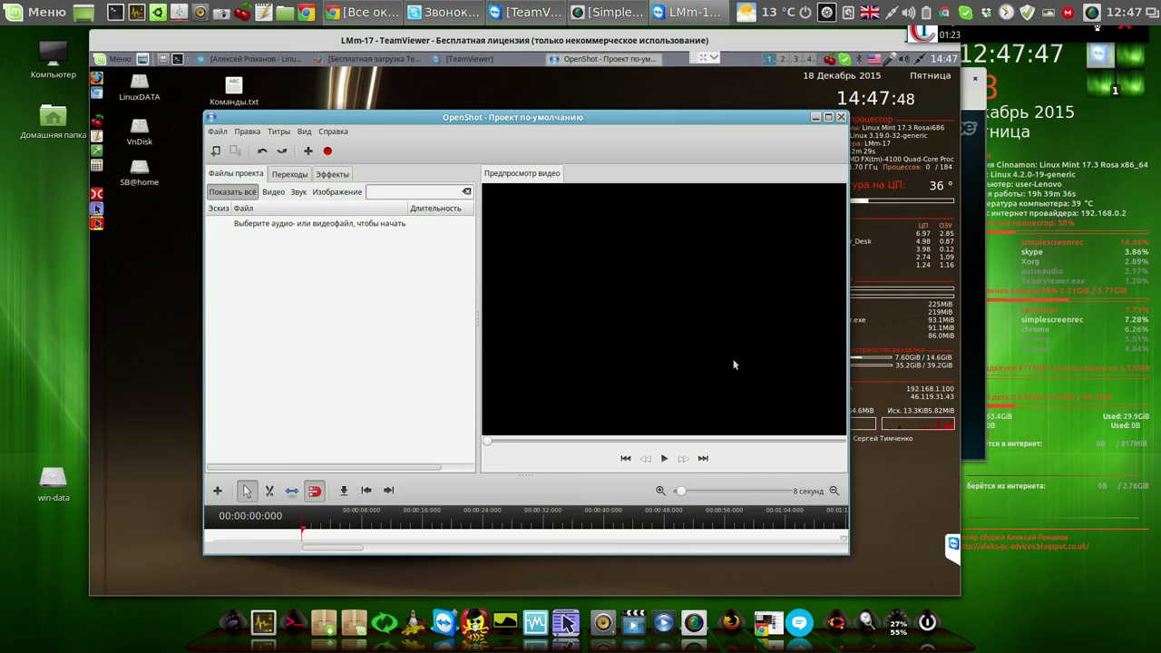
Step: Move the editor window clear of the desktop's system statistics and check the recent projects list
left_click_drag(706, 124, 590, 84)
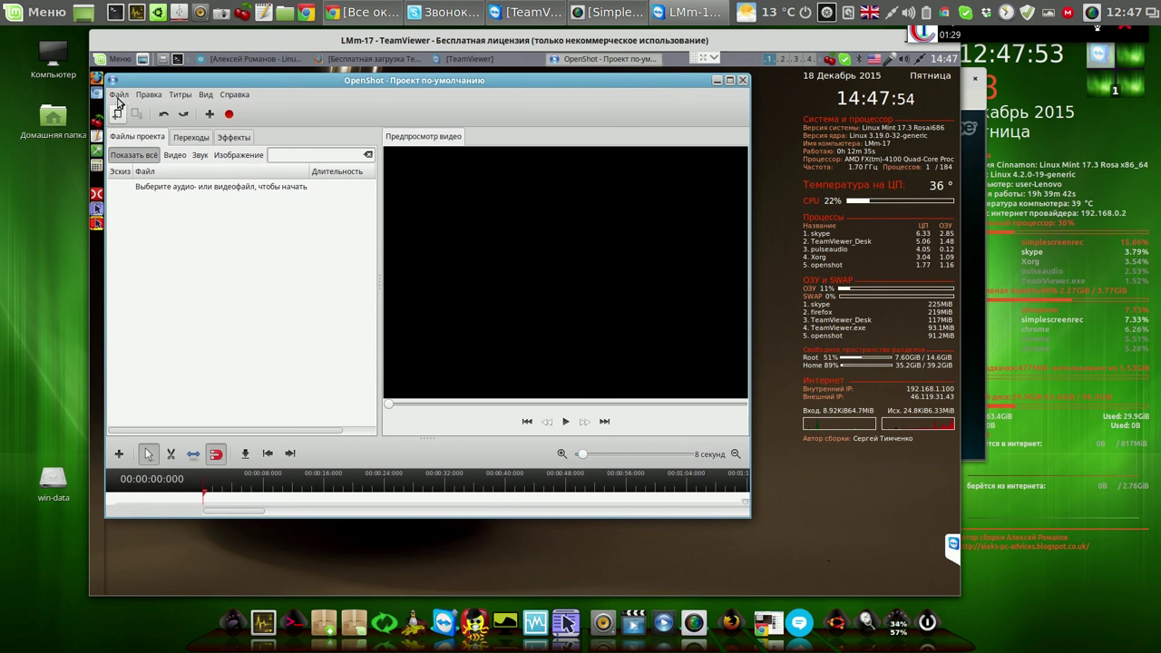
left_click(118, 95)
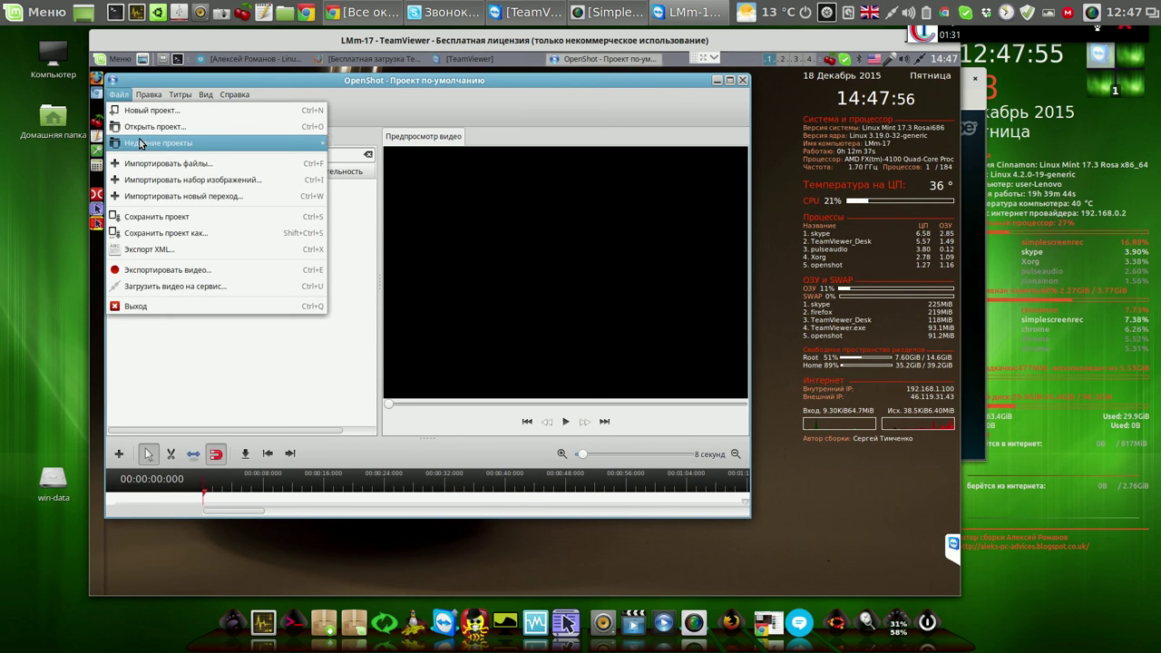
mouse_move(142, 145)
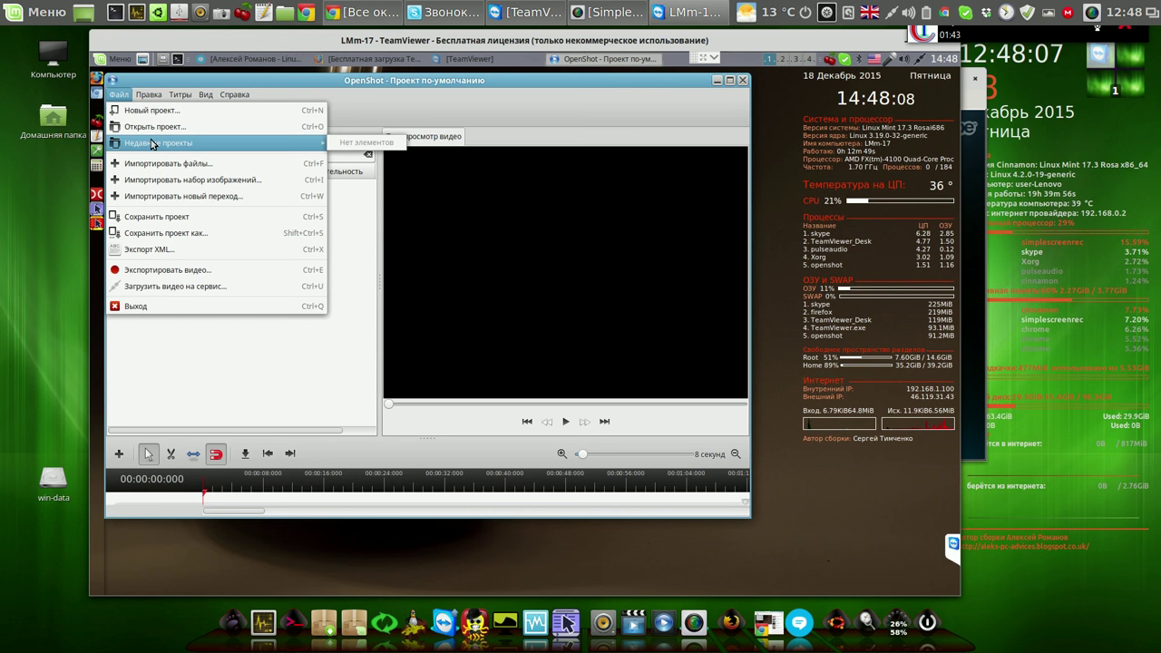
left_click(497, 114)
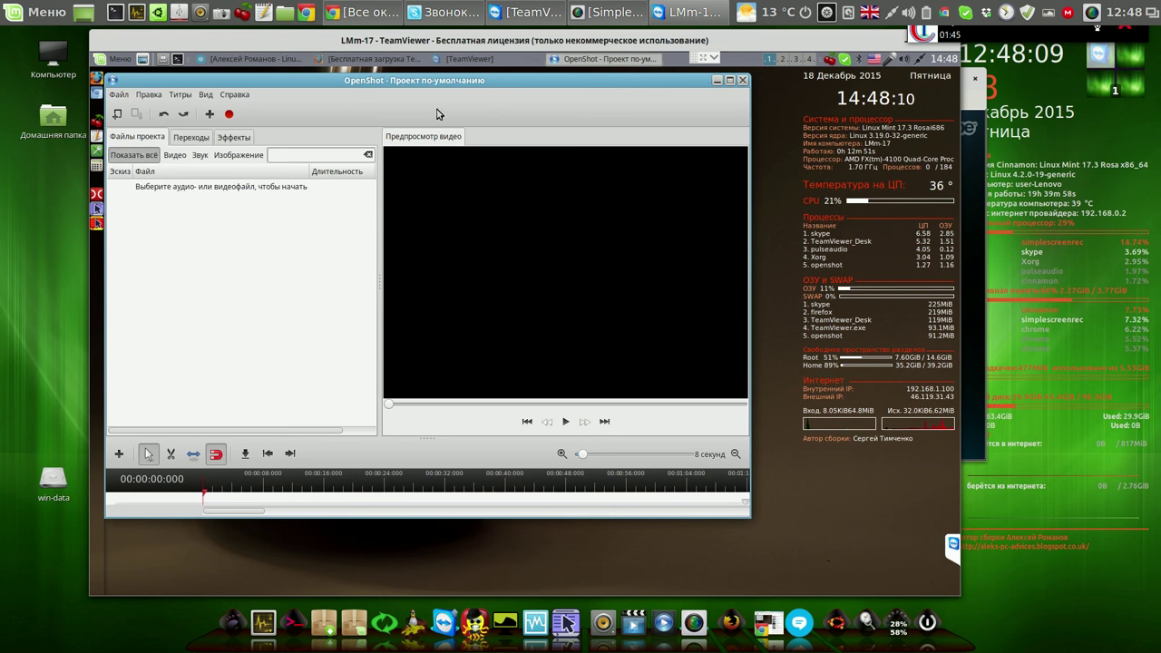
Step: Import the video "Все окна Skype в одном.mp4" from the Видео folder into the project files
left_click(210, 115)
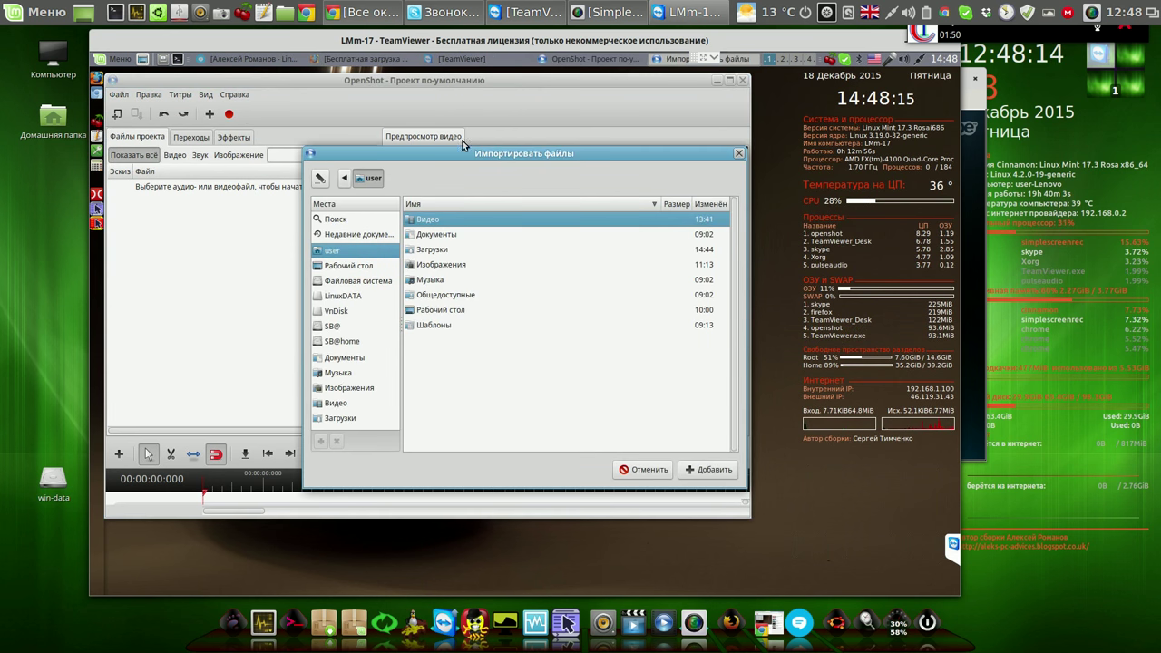
double_click(440, 219)
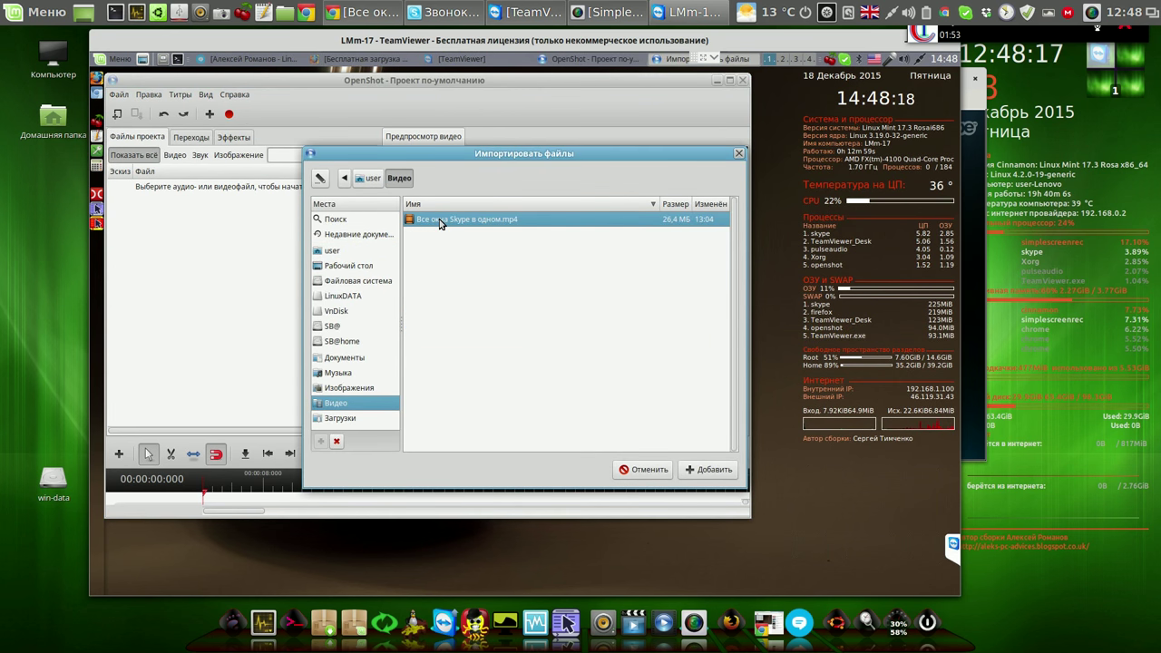
double_click(440, 222)
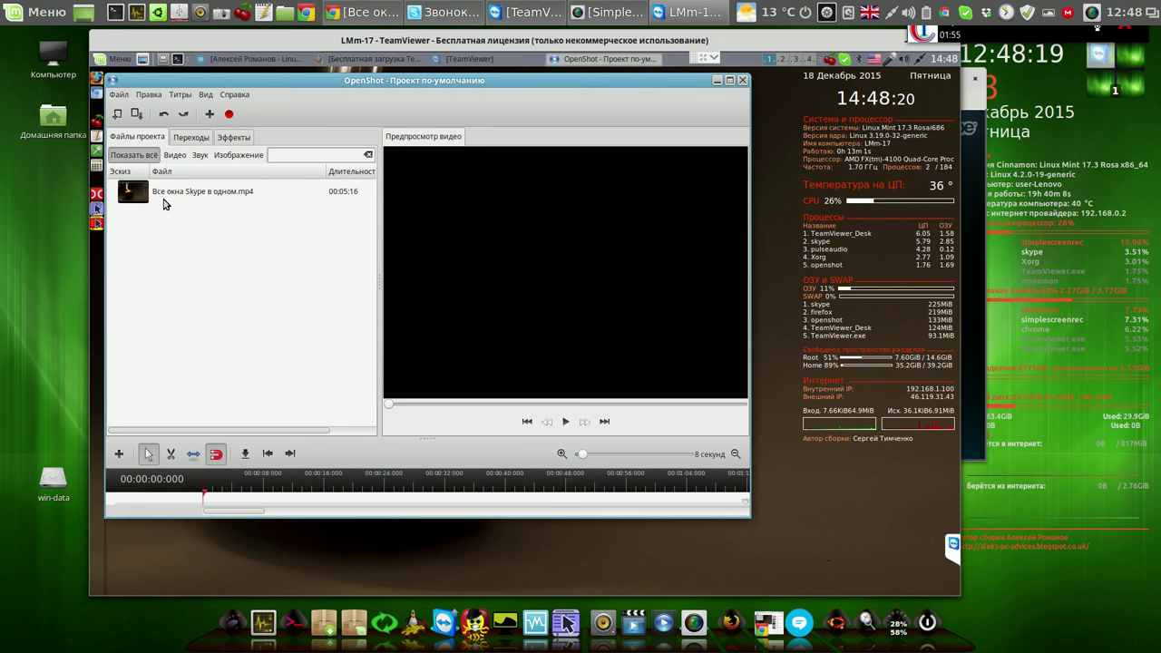
Step: Add the imported video to the timeline with the default position, fade and transition settings
left_click(162, 197)
right_click(161, 196)
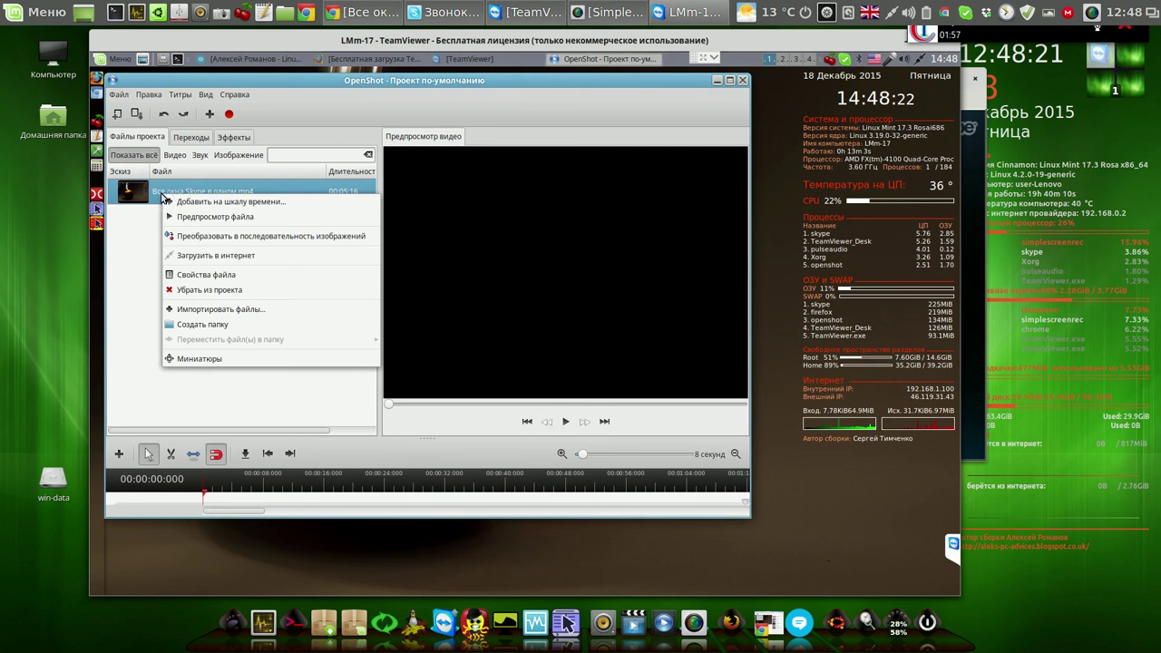
left_click(191, 204)
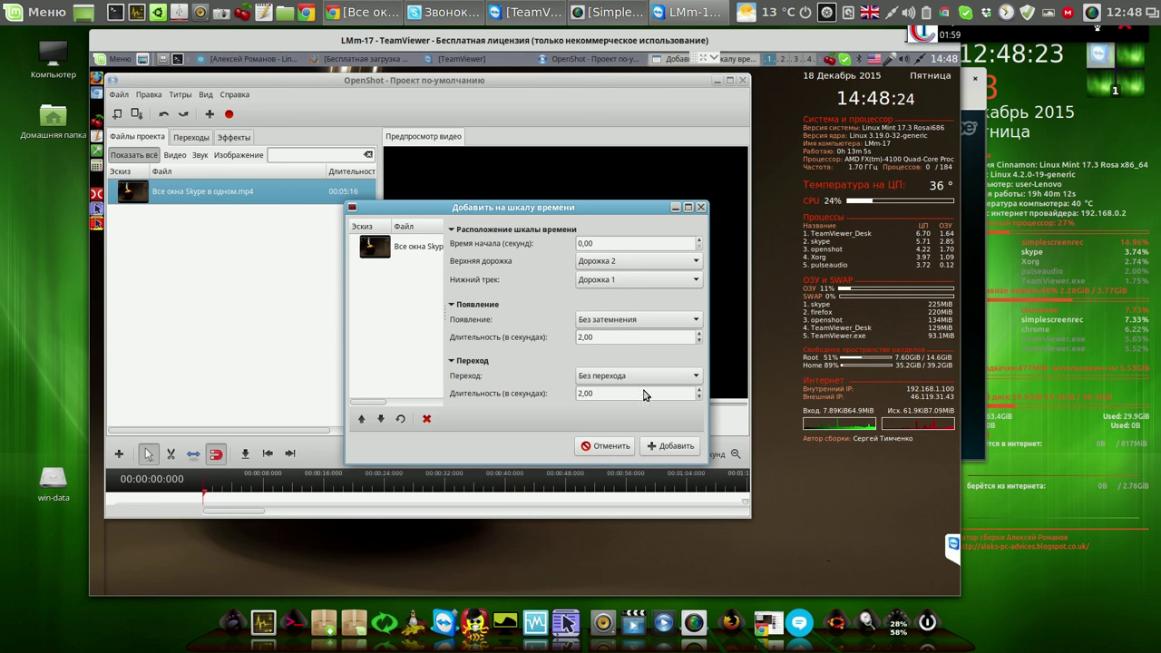
left_click(658, 442)
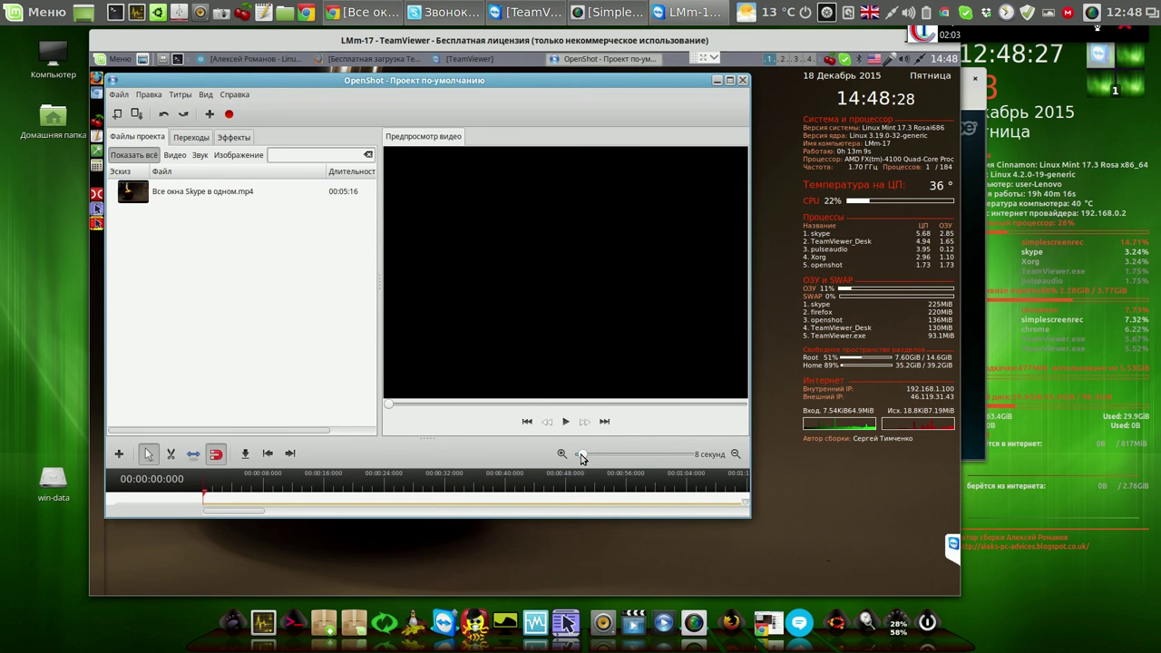
Step: Enlarge the editor window to show the tracks and set the timeline scale to 39 seconds
left_click_drag(595, 459, 617, 459)
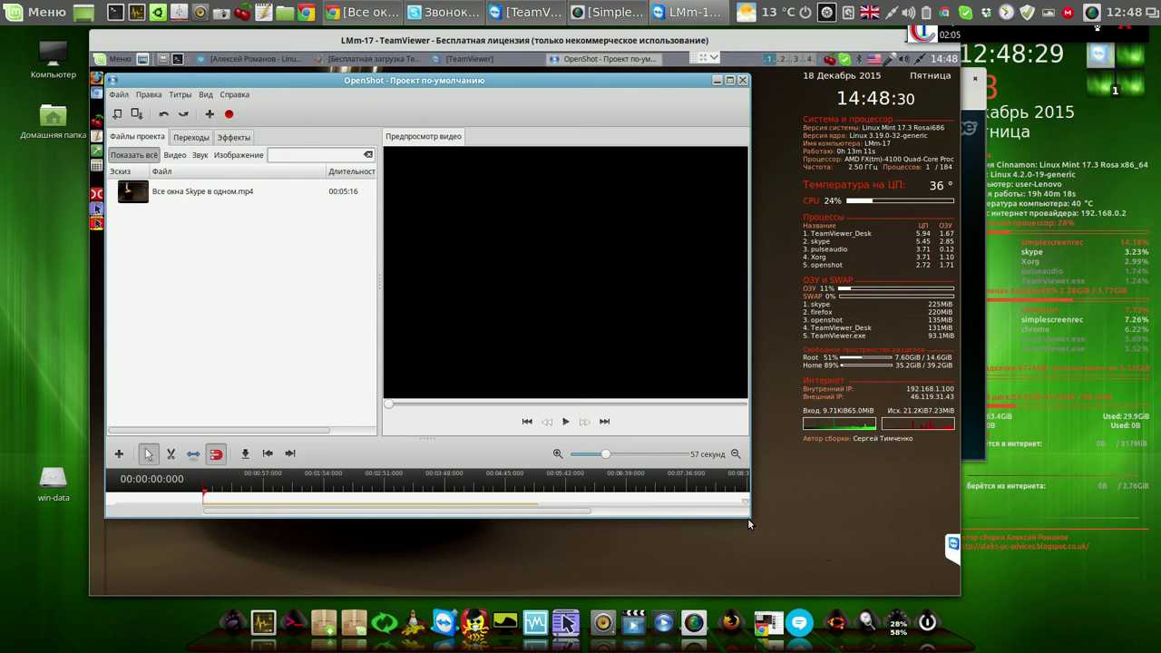
left_click_drag(745, 511, 788, 563)
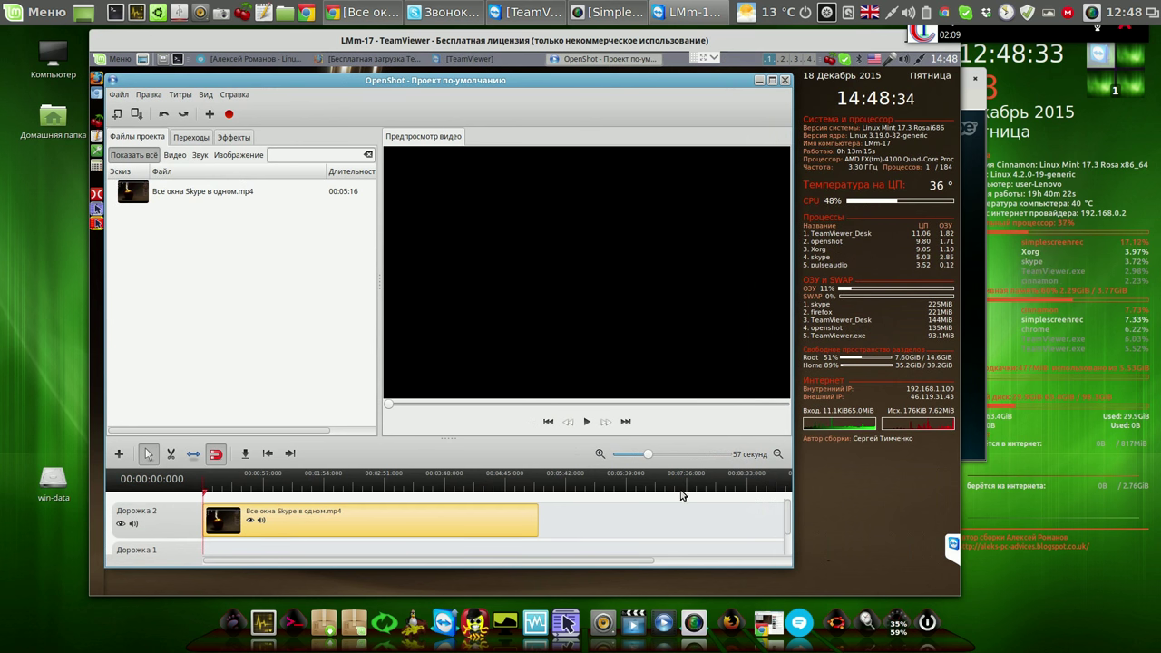
left_click_drag(645, 457, 636, 459)
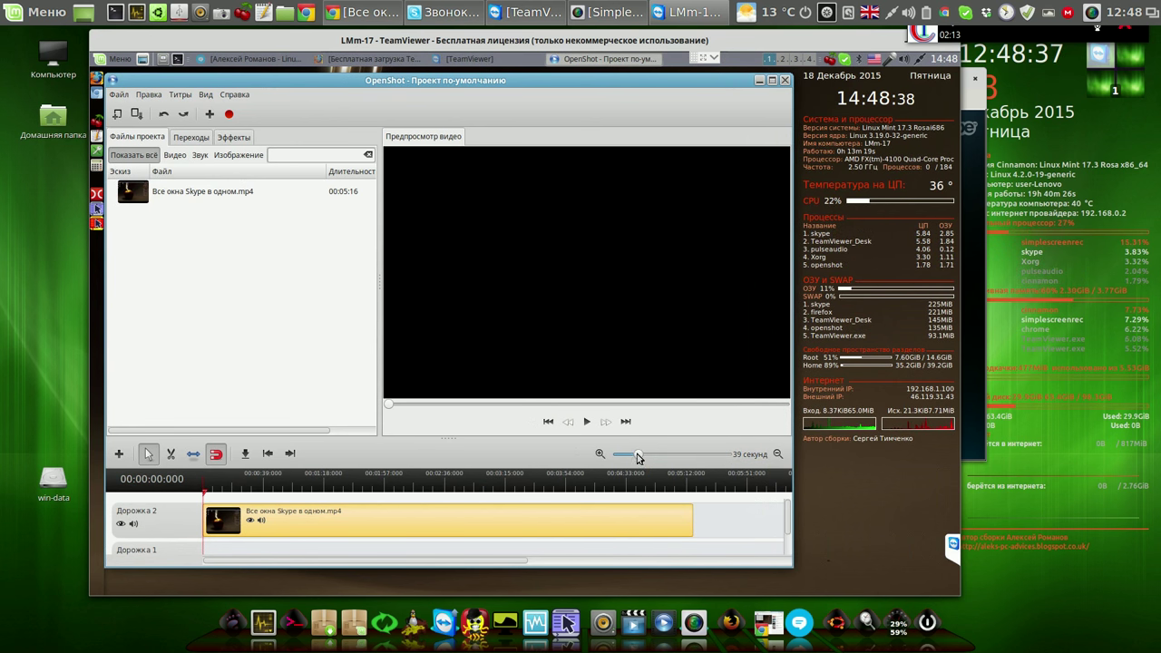
Step: Raise the volume of the timeline clip to 150 in its properties and apply the change
right_click(428, 523)
left_click(457, 497)
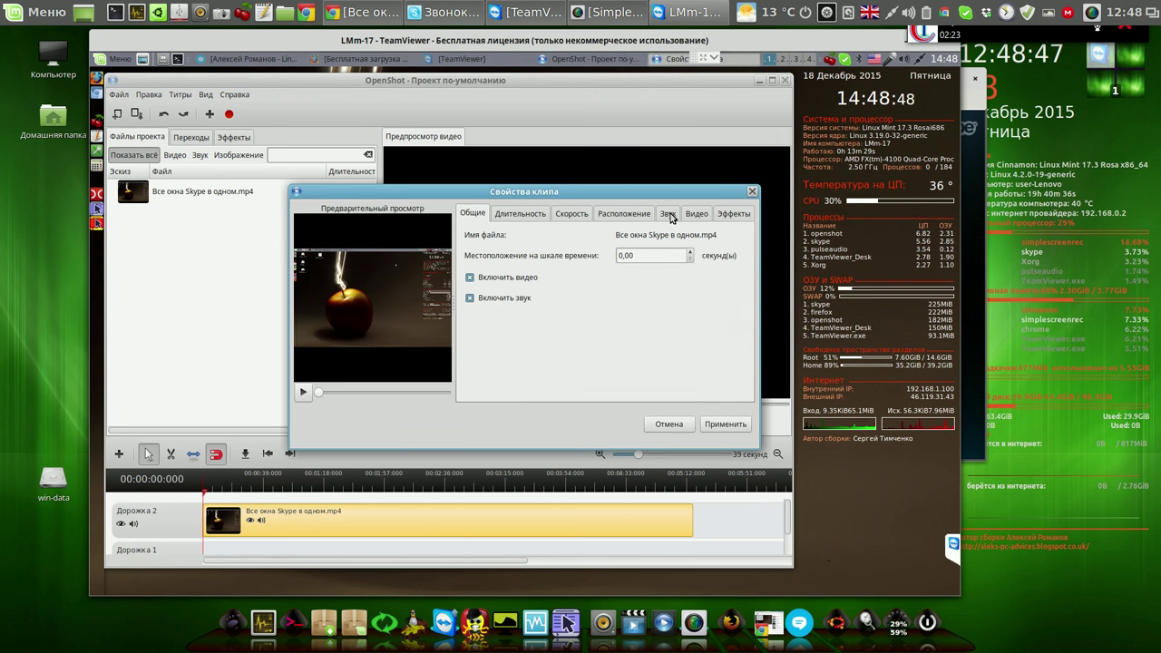
left_click(668, 214)
left_click_drag(672, 238, 719, 239)
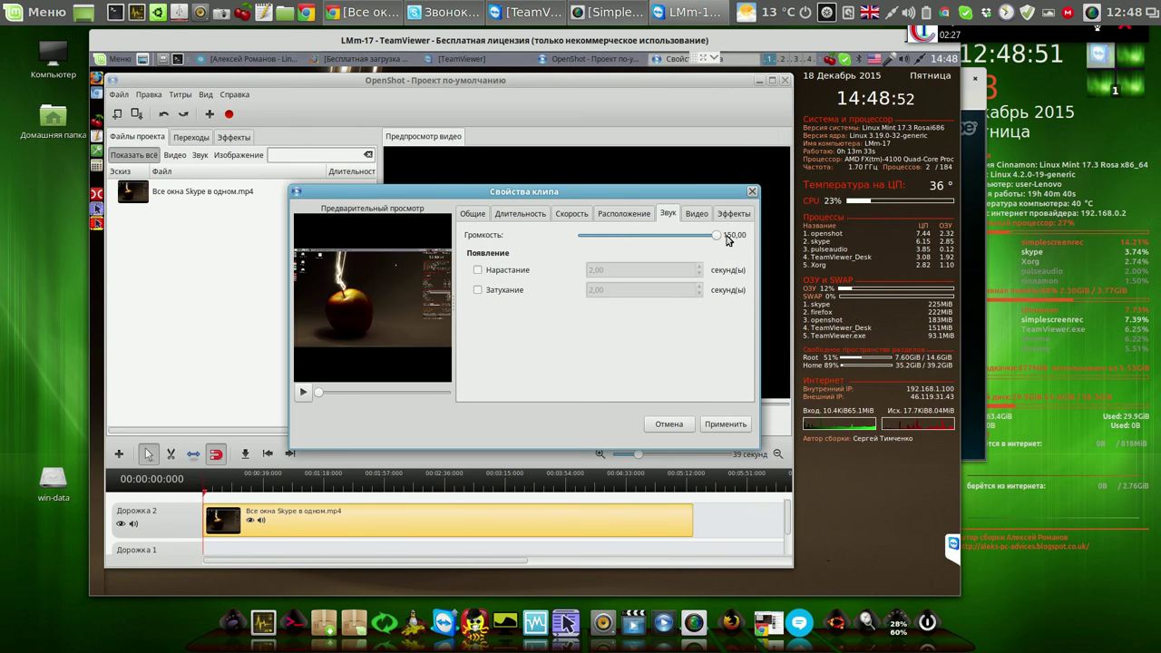
left_click(729, 425)
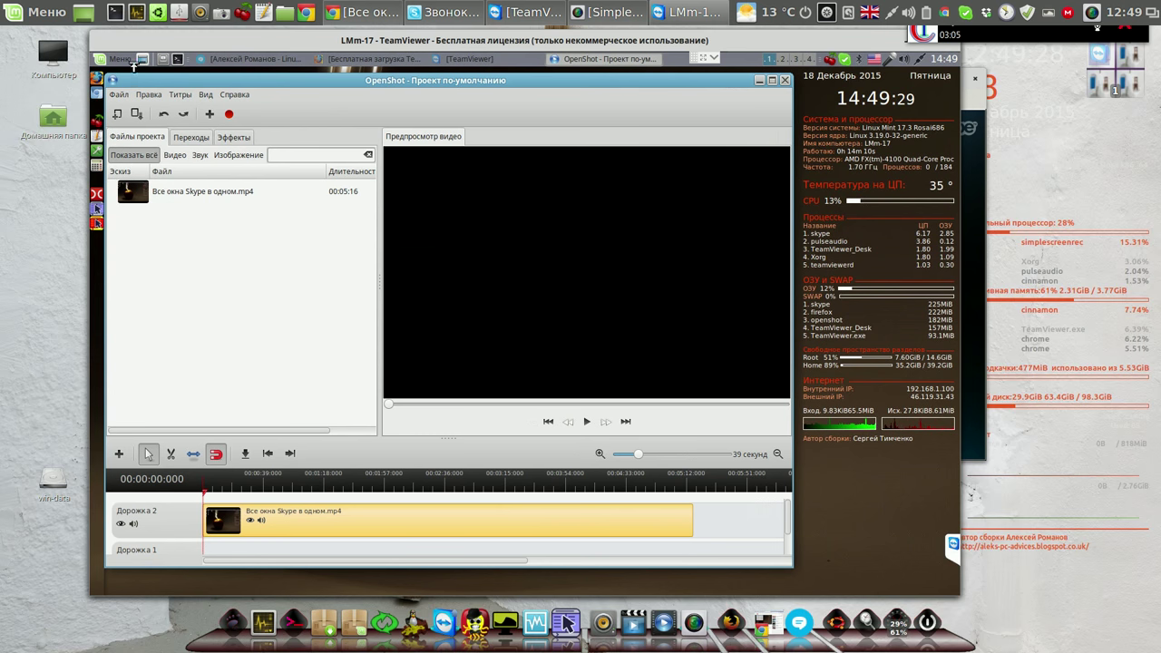
Step: Add a launcher for Системный монитор from the Системные applications to the remote desktop's panel and mark the mail notification as read
left_click(114, 61)
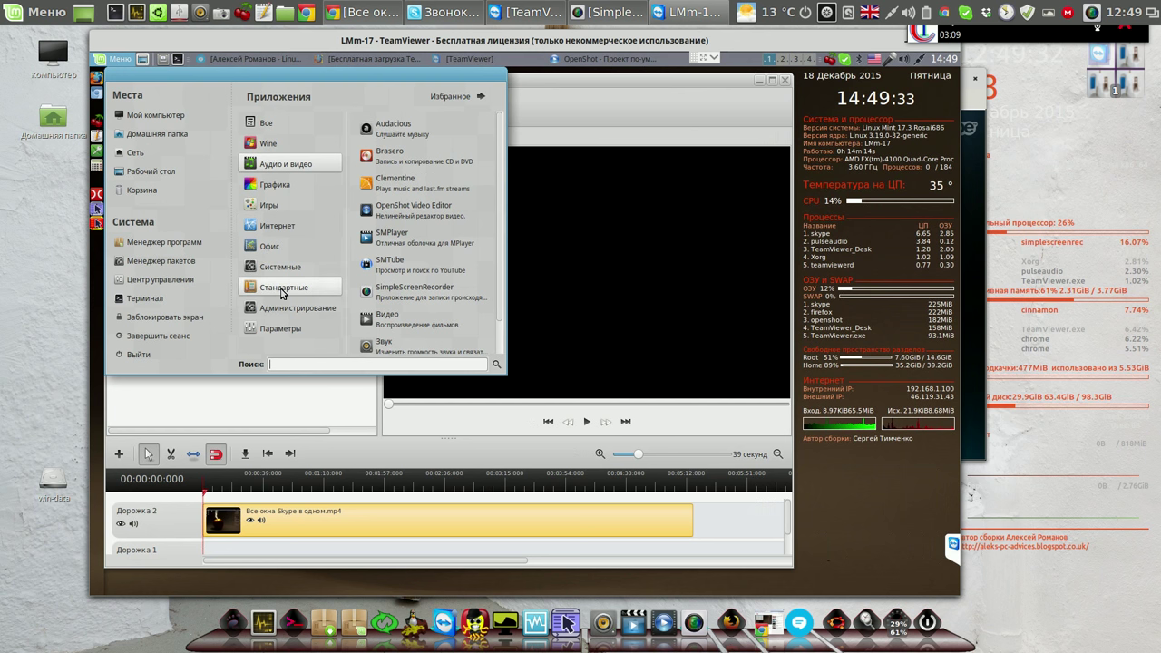
mouse_move(277, 286)
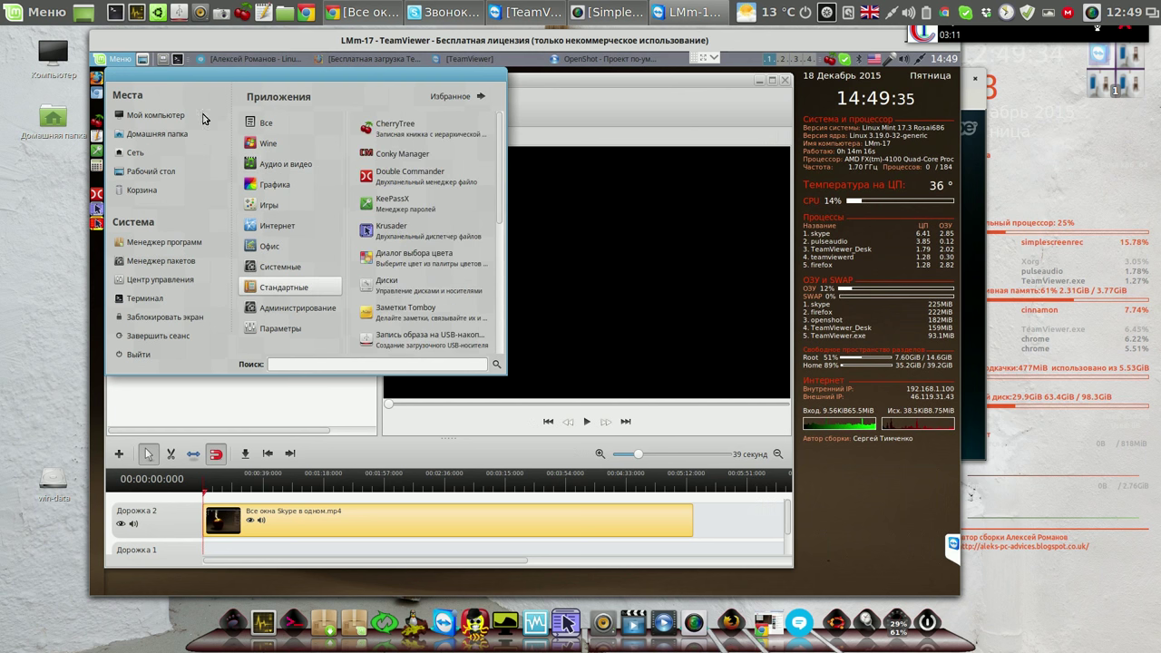
mouse_move(276, 124)
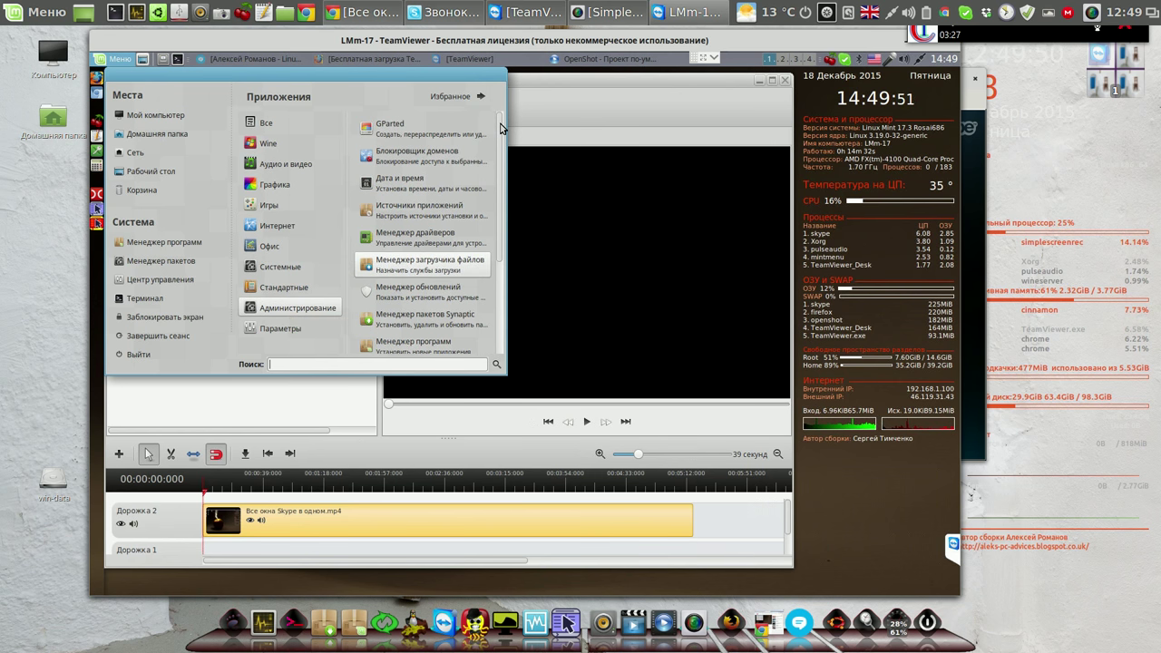
scroll(500, 127, "down", 3)
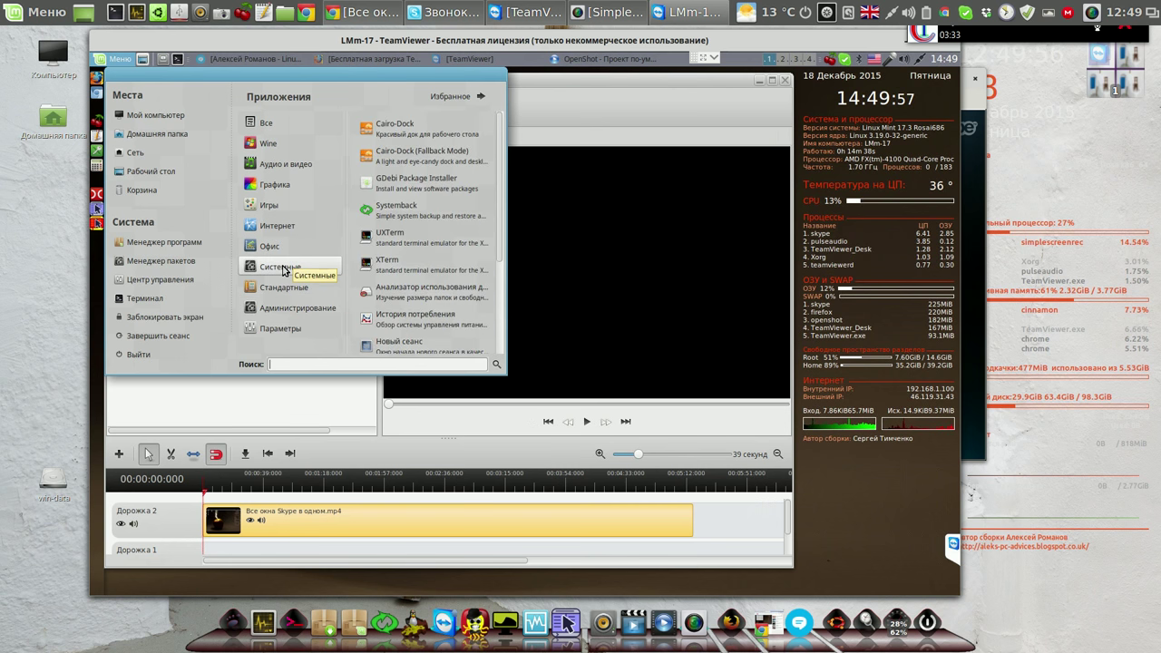
left_click_drag(497, 260, 497, 348)
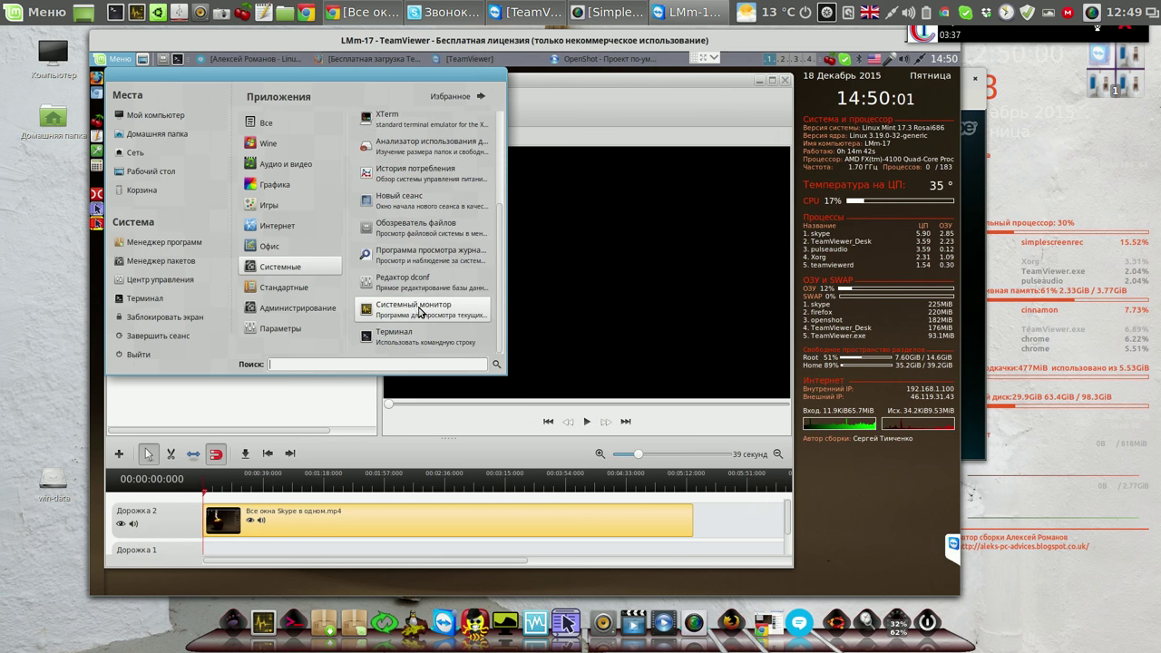
right_click(420, 312)
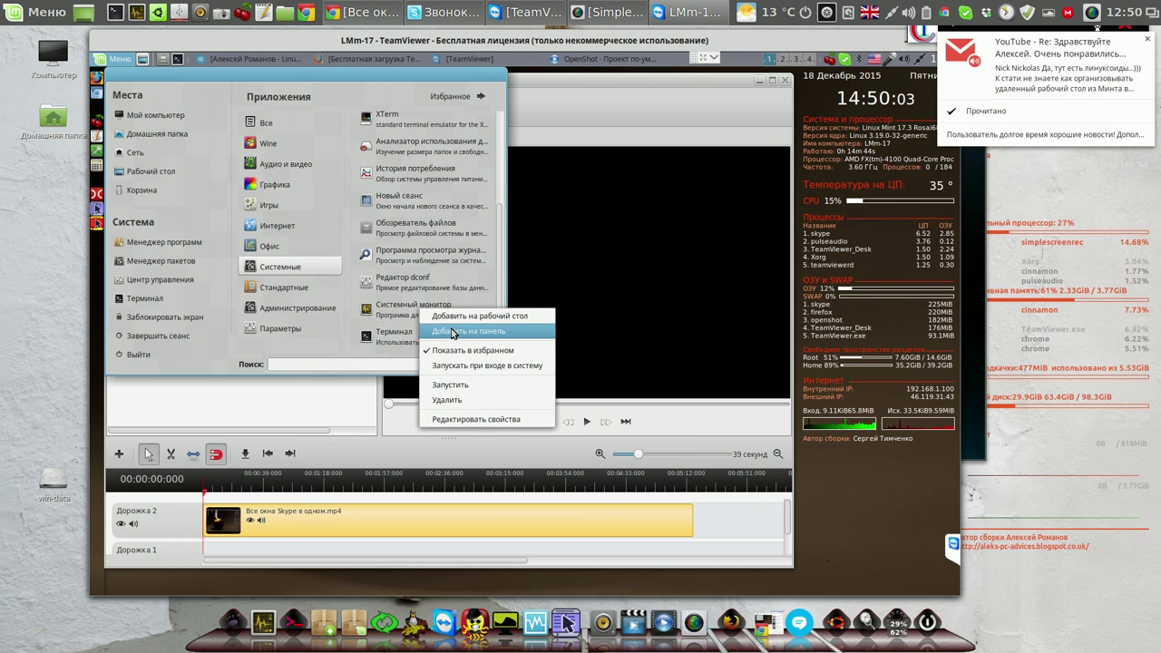
left_click(452, 331)
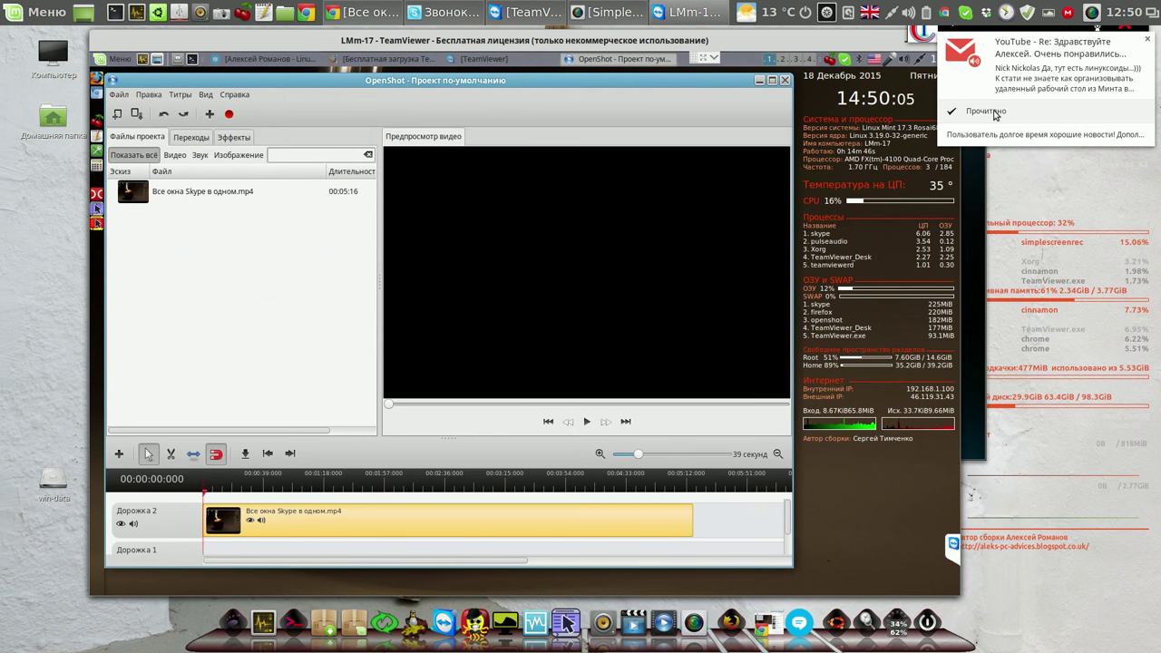
left_click(996, 112)
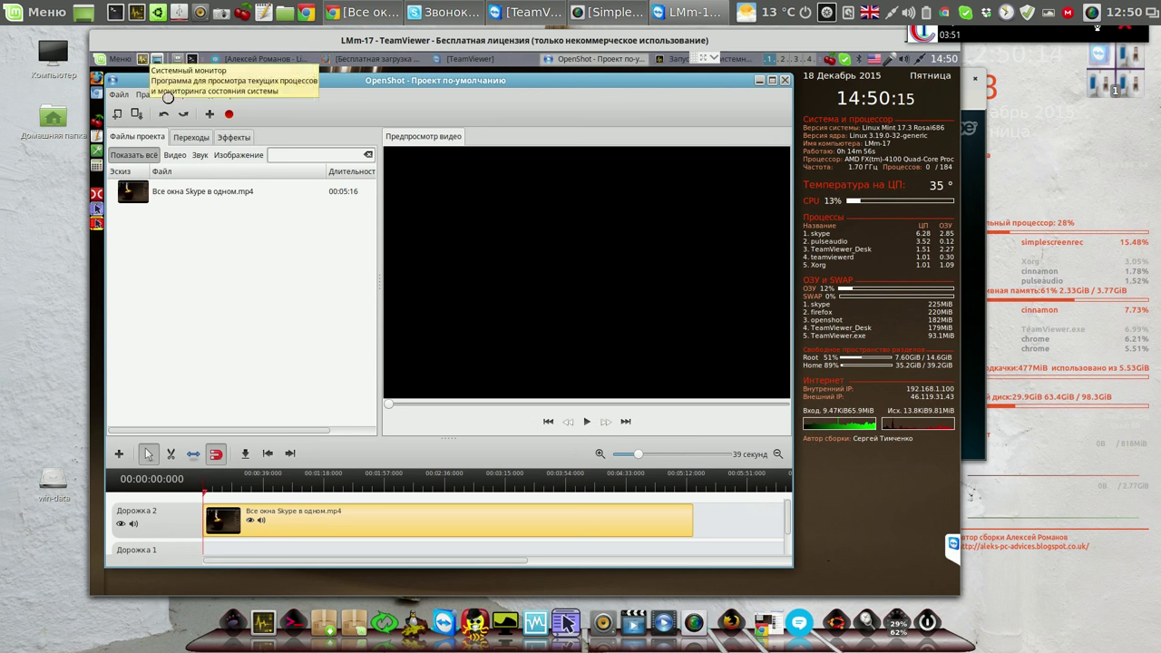
Step: Switch to Системный монитор, view the system information, and sort the process list by ID in descending order
left_click(142, 60)
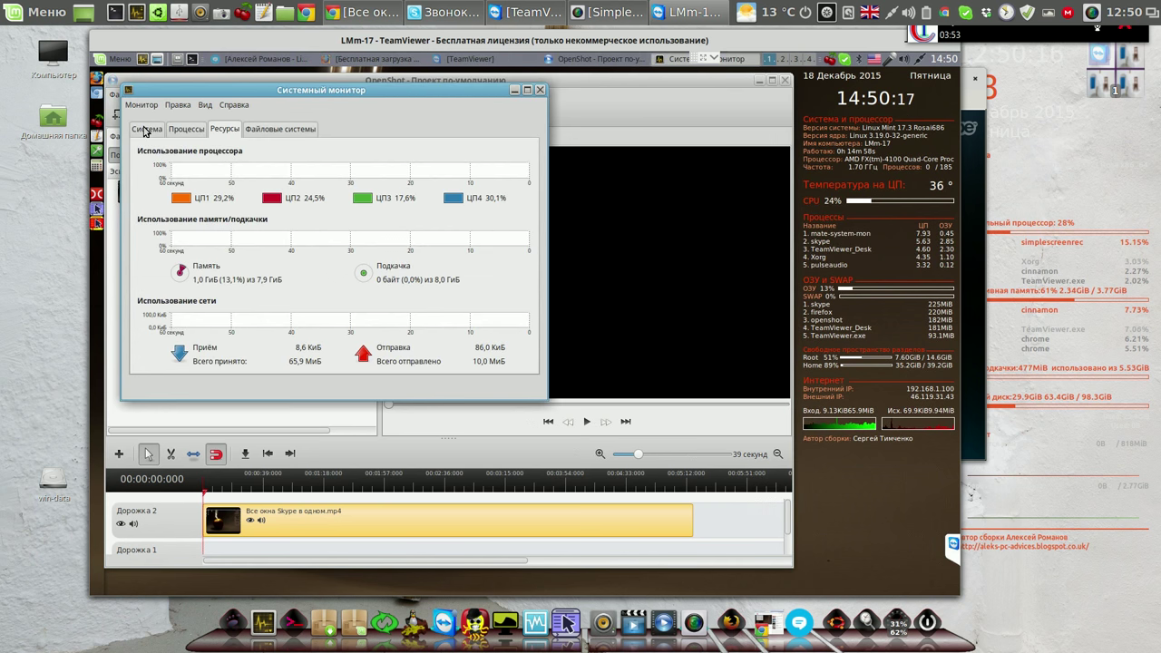
left_click(146, 130)
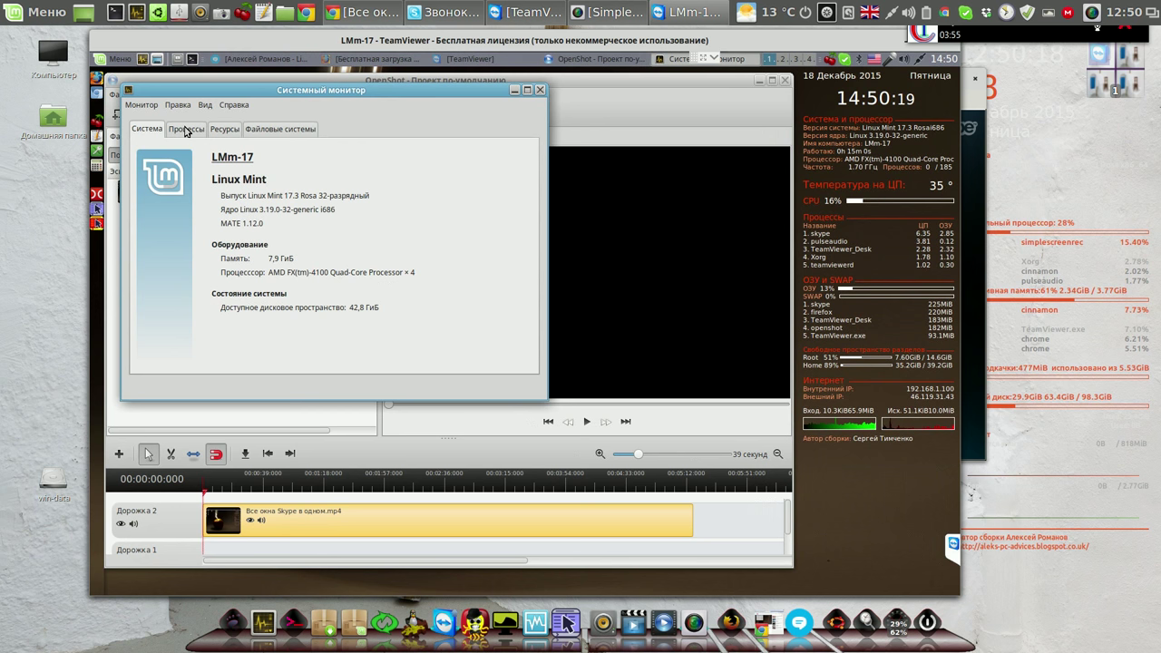
left_click(186, 131)
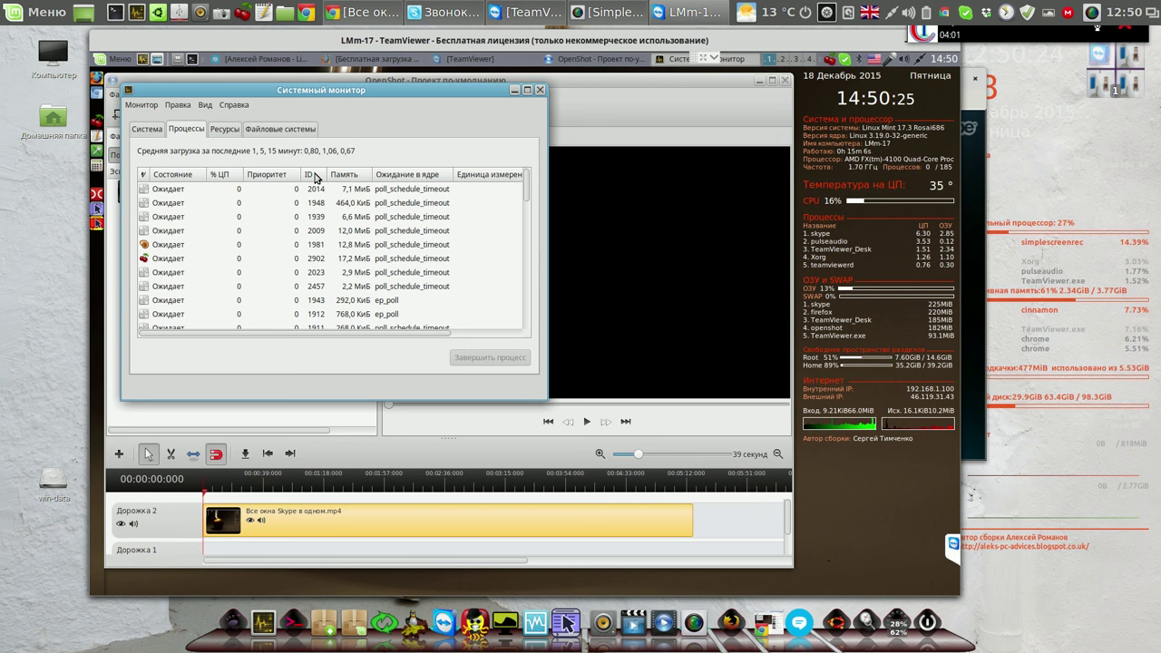
left_click(313, 174)
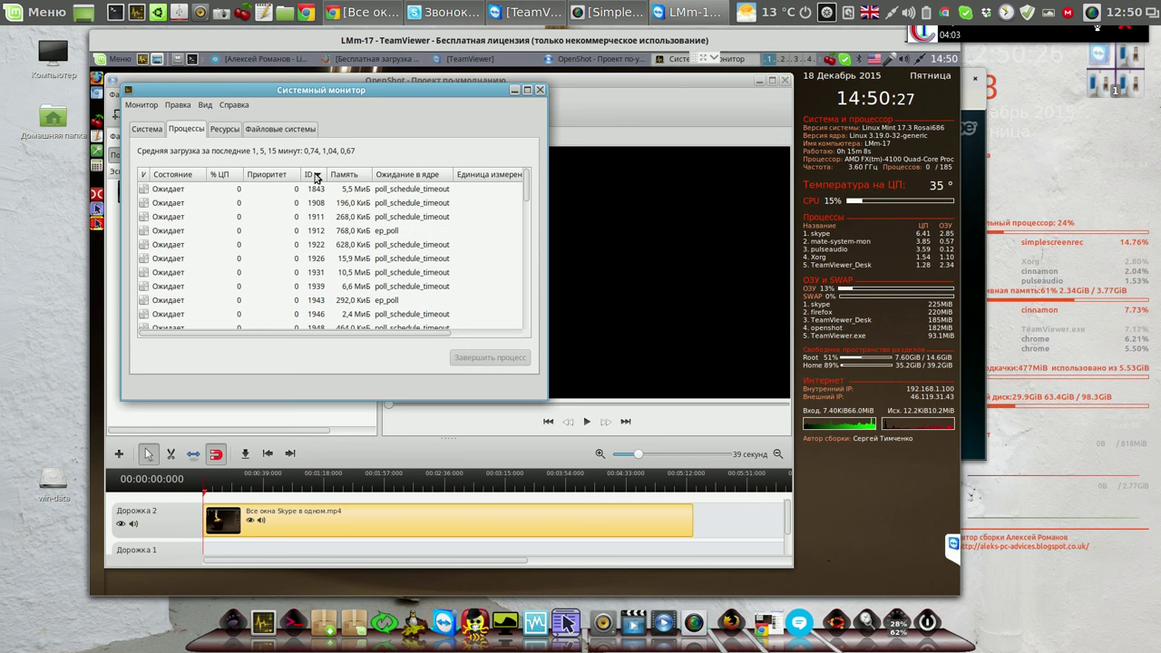
left_click(314, 175)
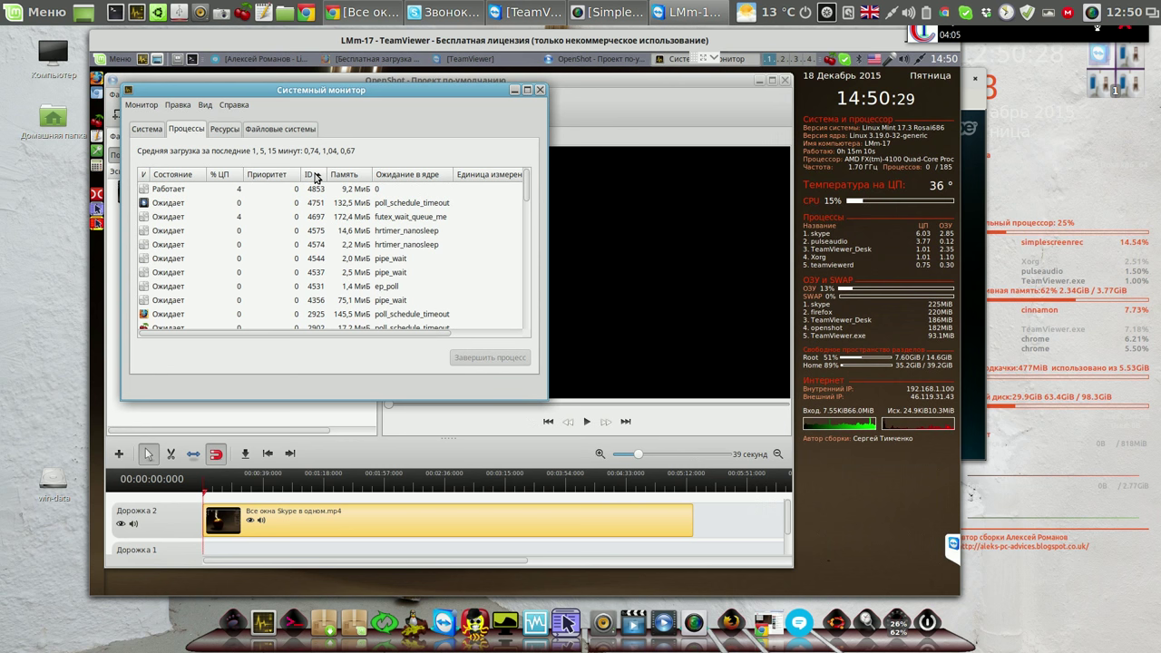
Step: Set the priority of the process with ID 4751 to Очень низкий and close the system monitor
left_click(165, 205)
right_click(167, 205)
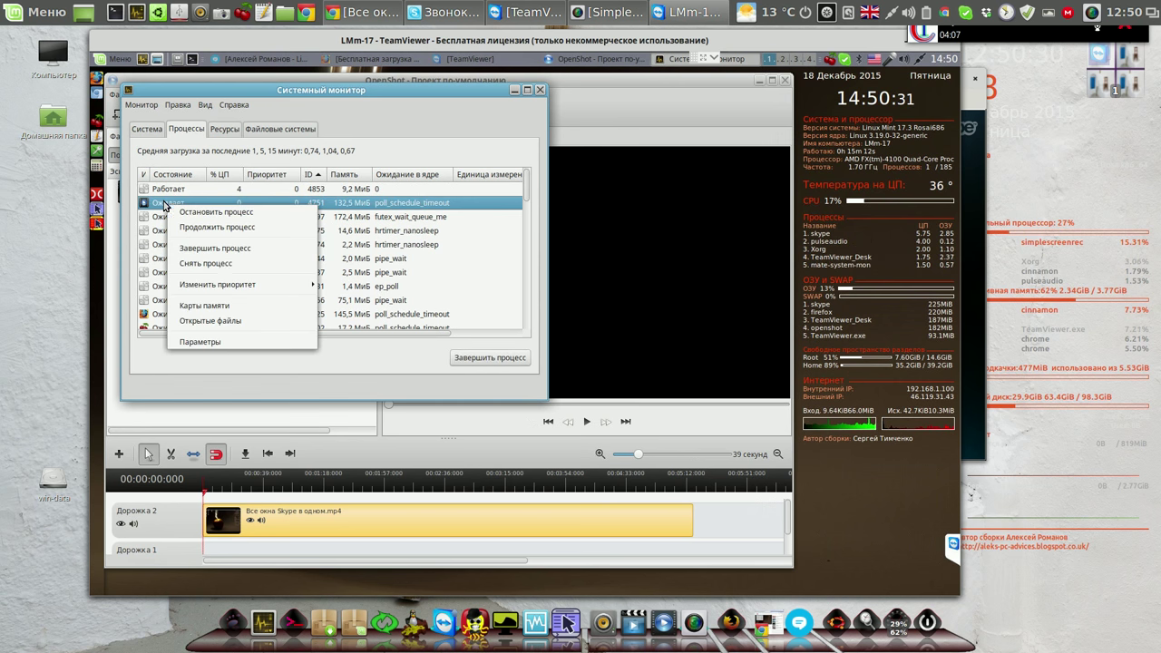
mouse_move(240, 288)
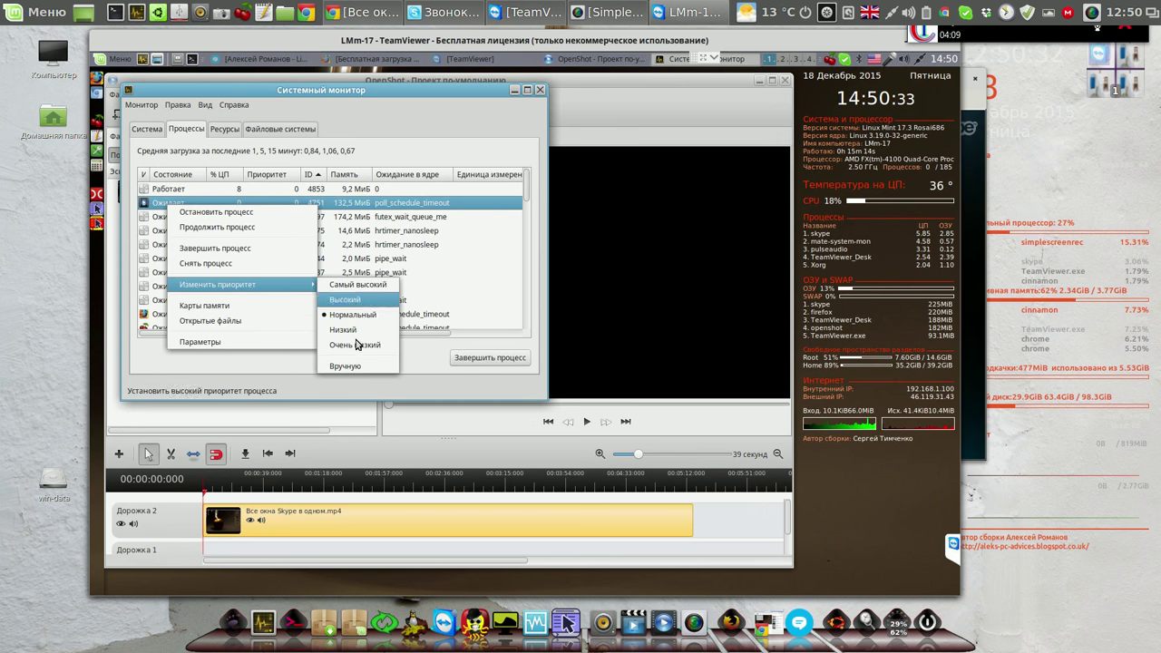
left_click(356, 346)
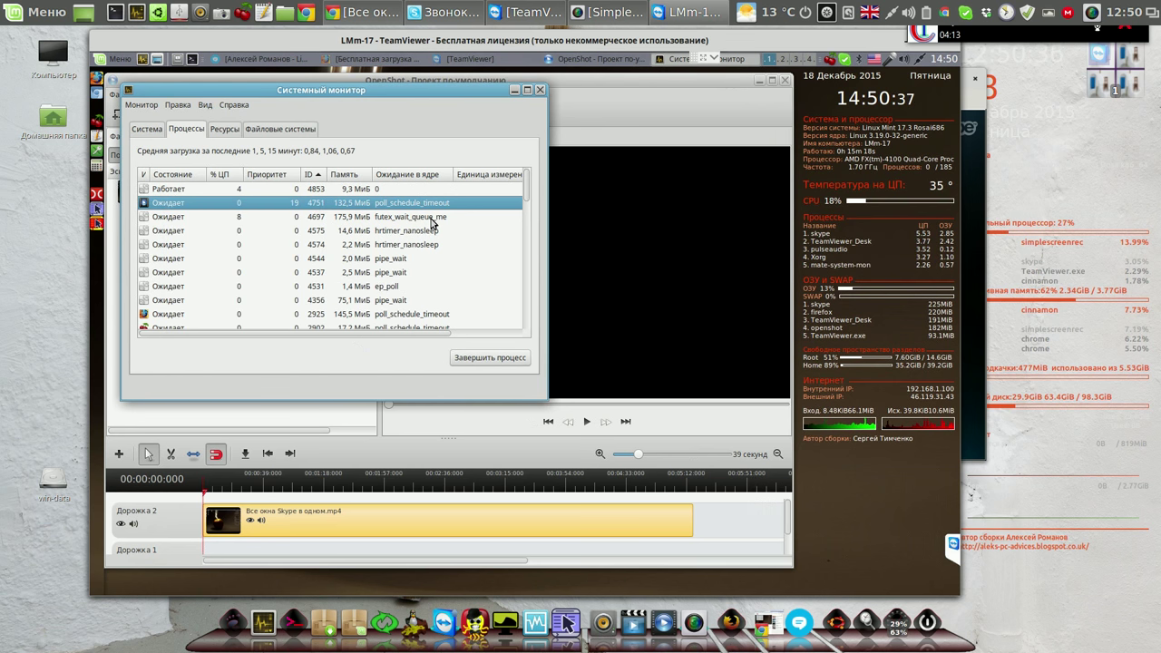
left_click(541, 92)
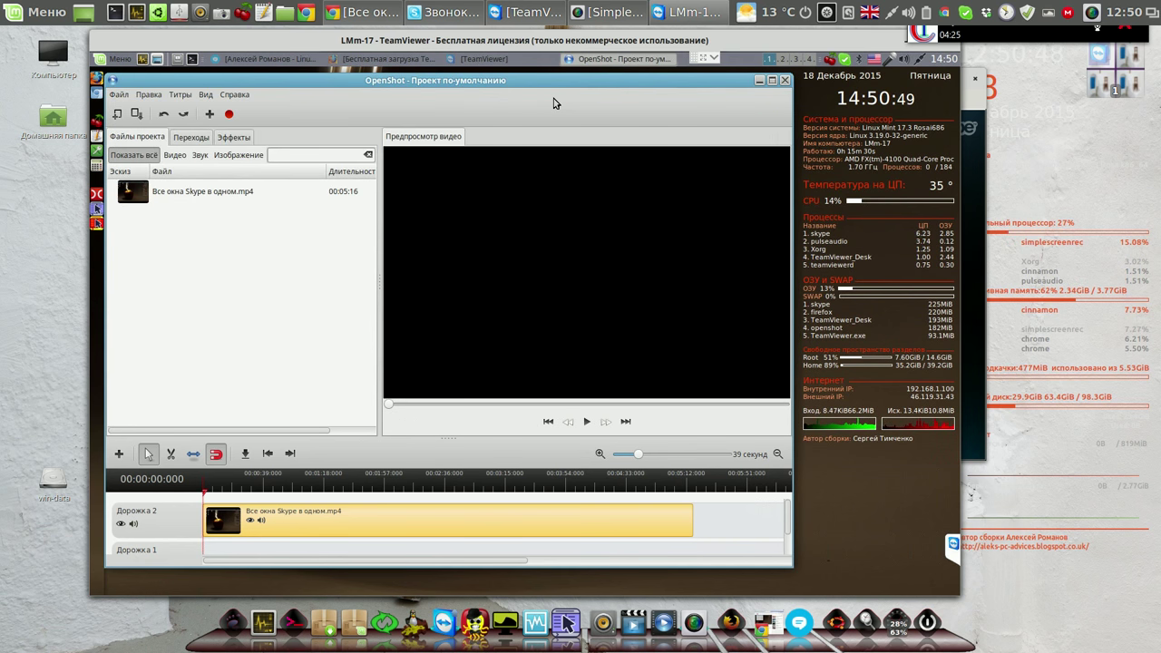
Step: Review the sound settings in the timeline clip's properties and apply them
right_click(382, 508)
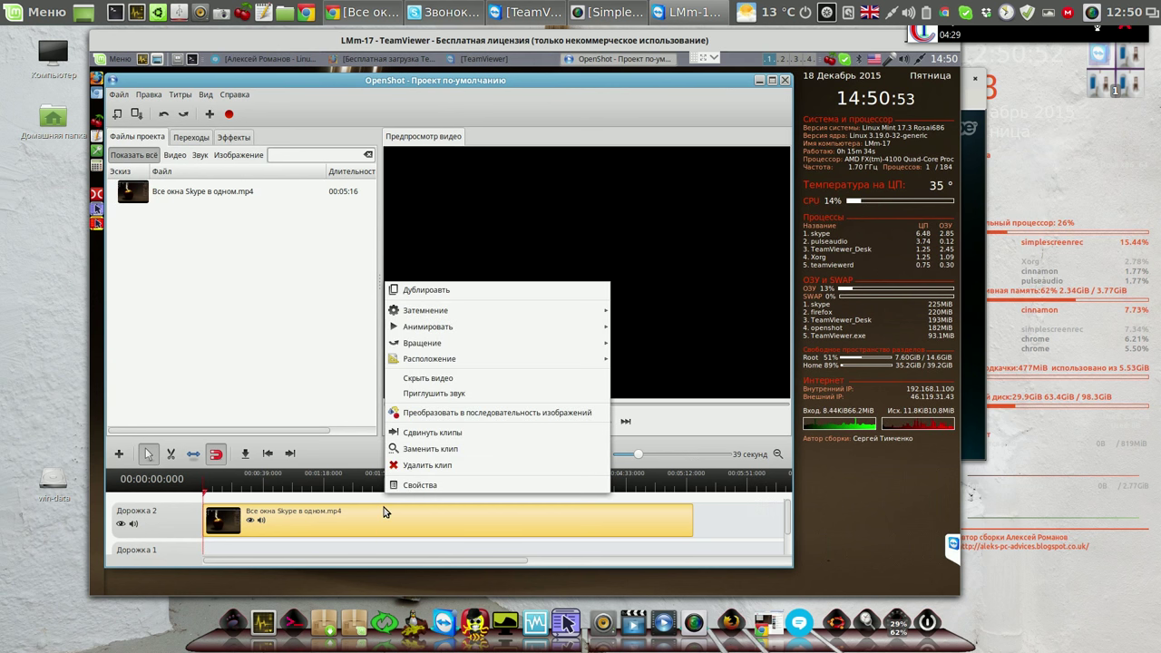
left_click(419, 486)
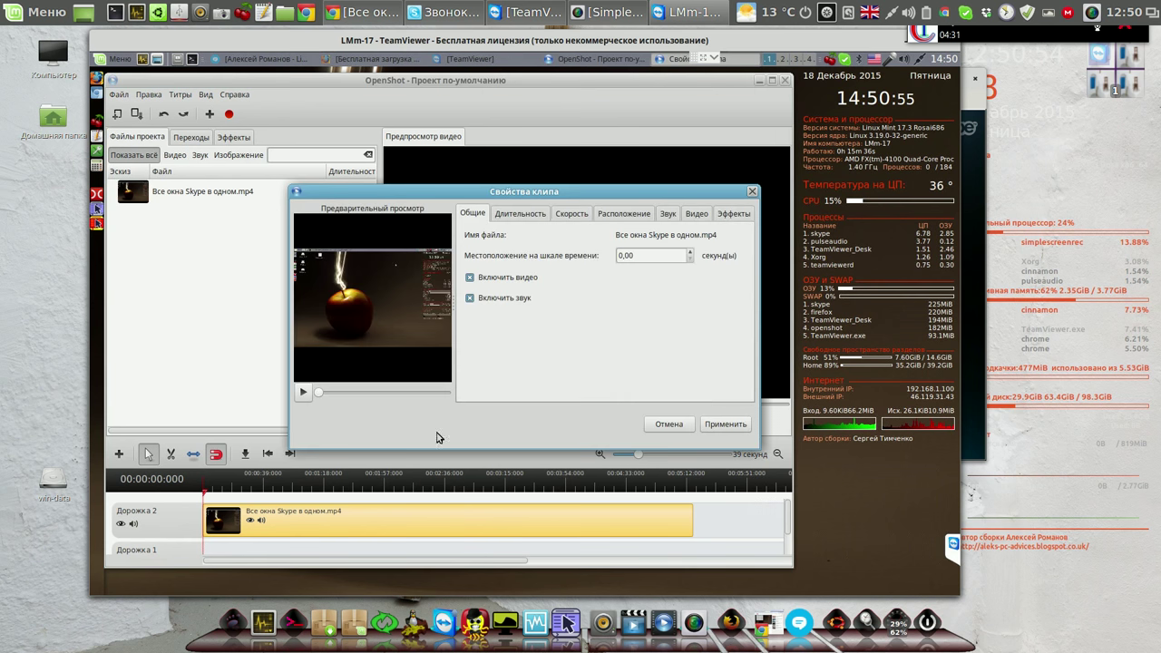
left_click(667, 216)
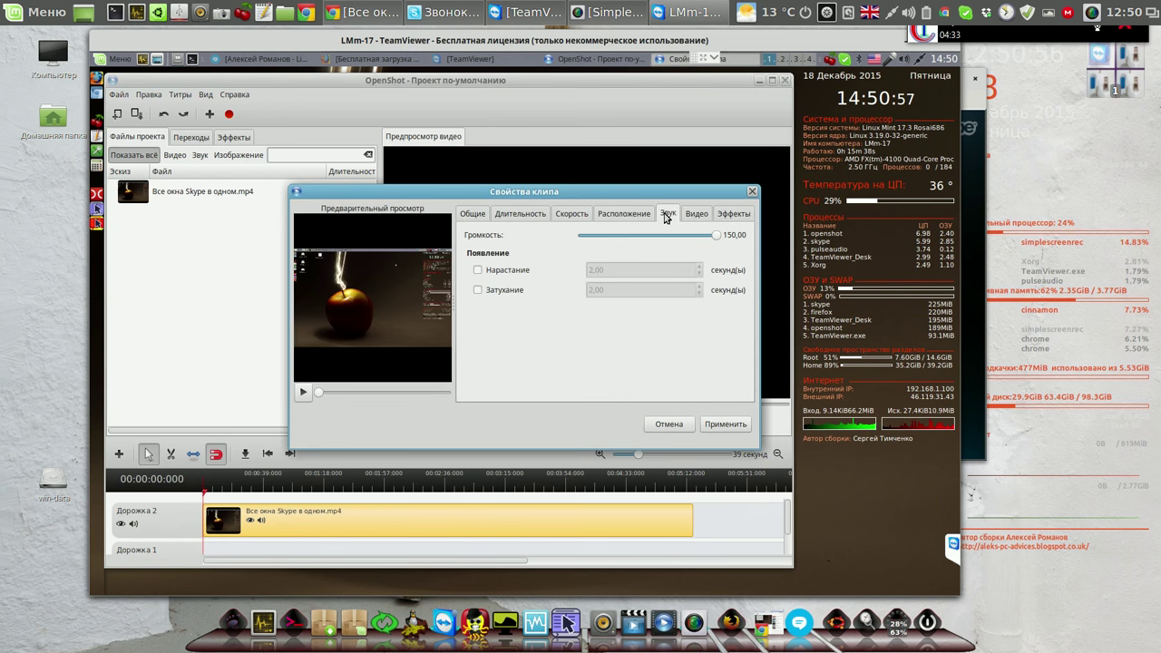
left_click(725, 424)
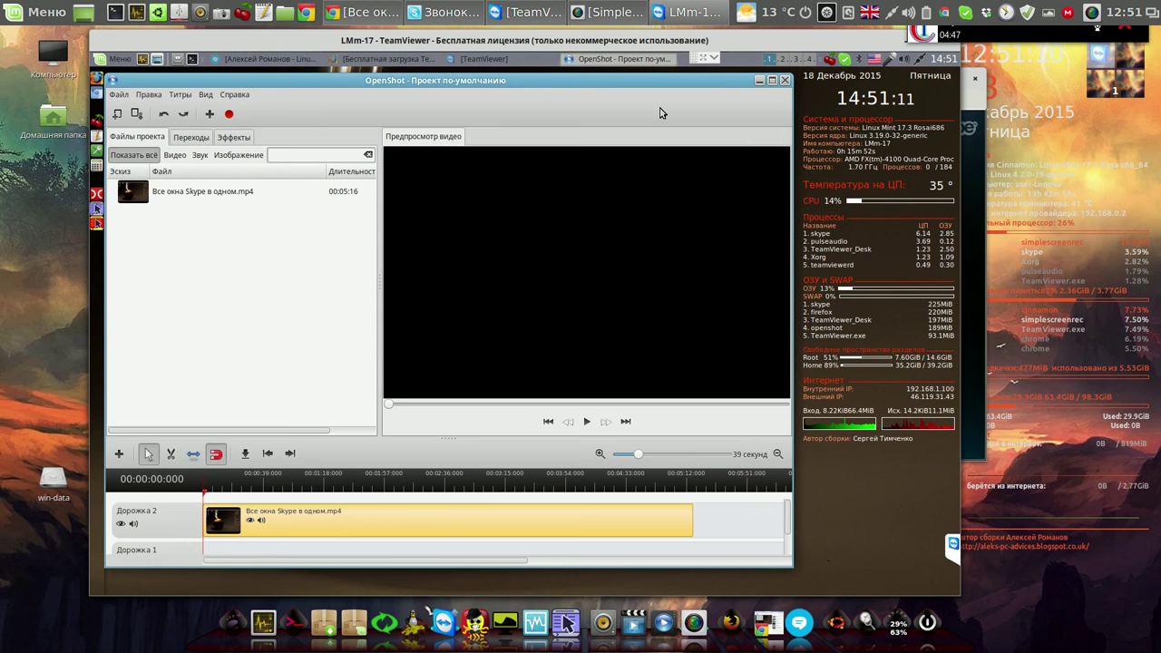
Step: Save the project as 111 in the Видео folder with the HD 1080p 25 fps project profile
left_click(229, 115)
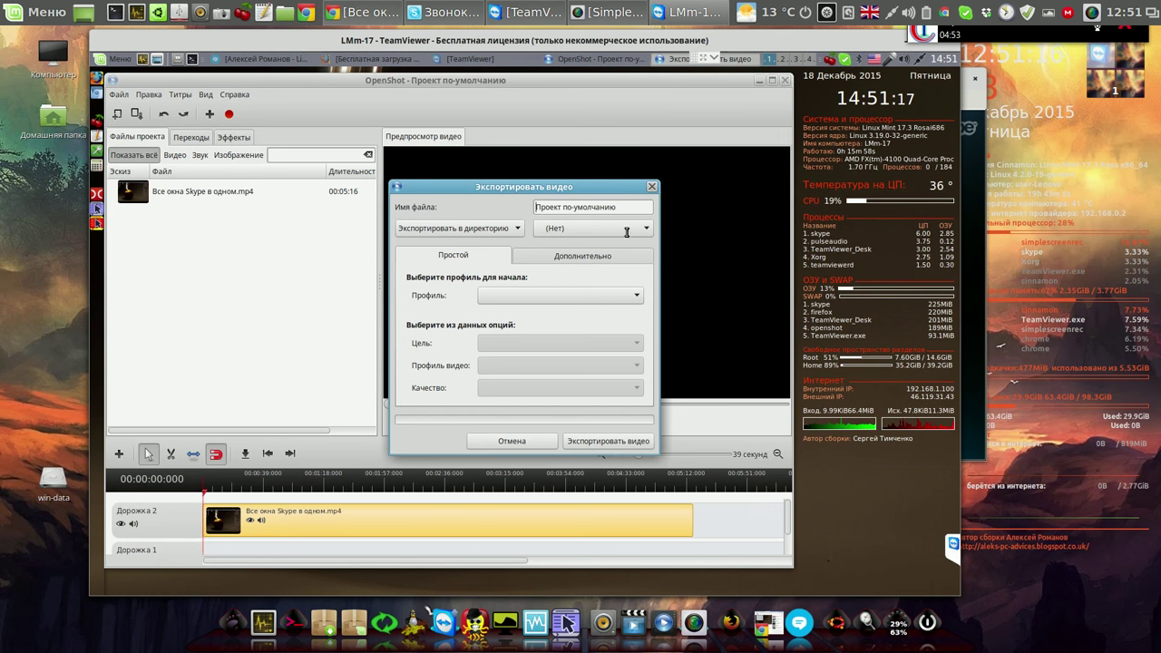
left_click(530, 444)
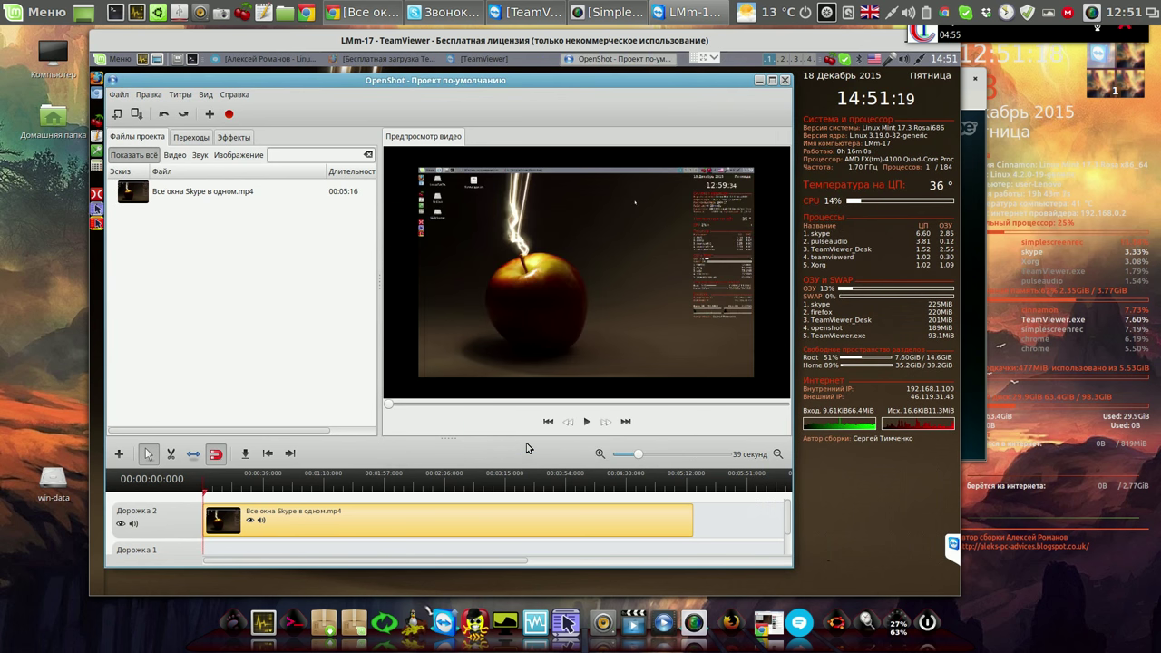
left_click(138, 116)
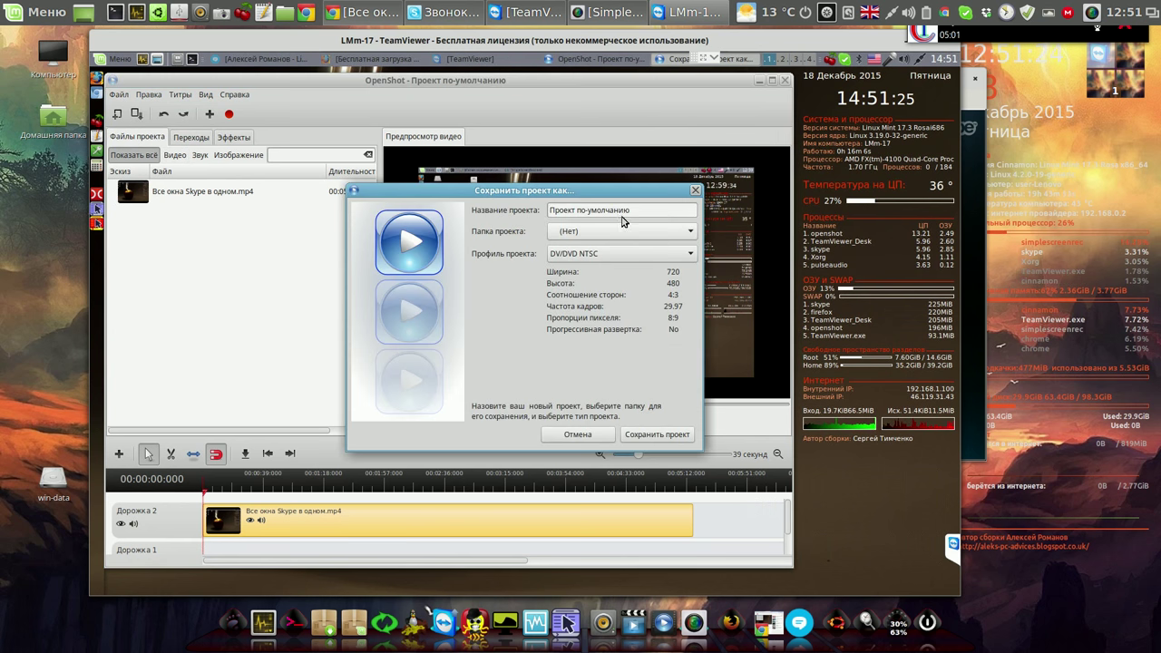
left_click_drag(631, 211, 484, 211)
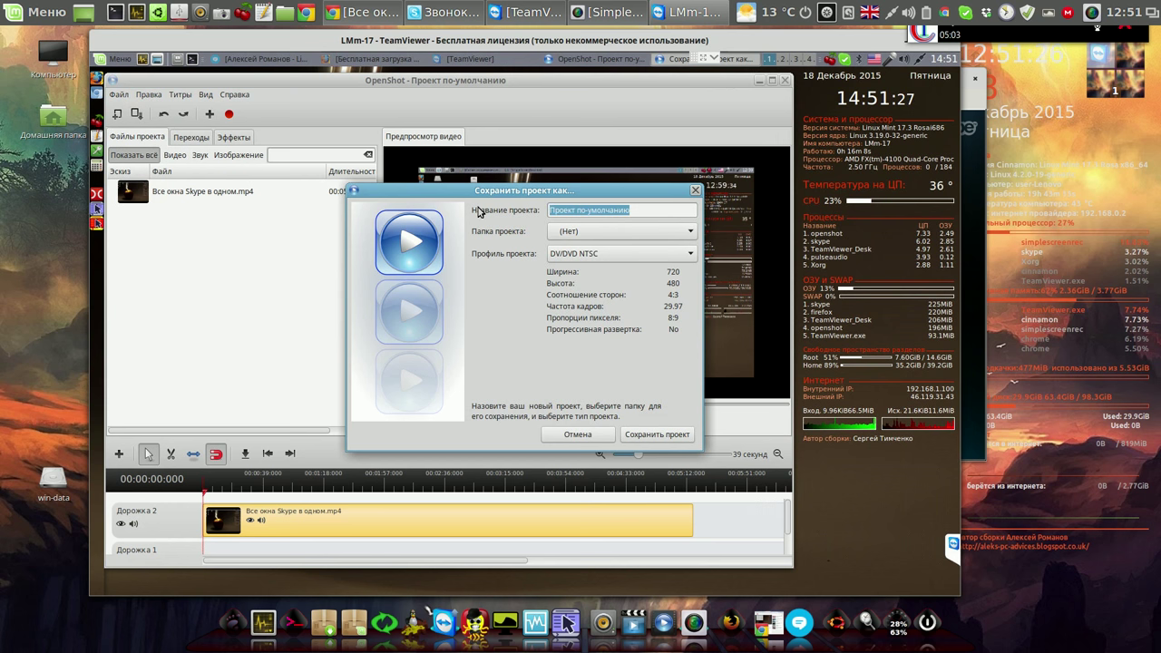
type("111")
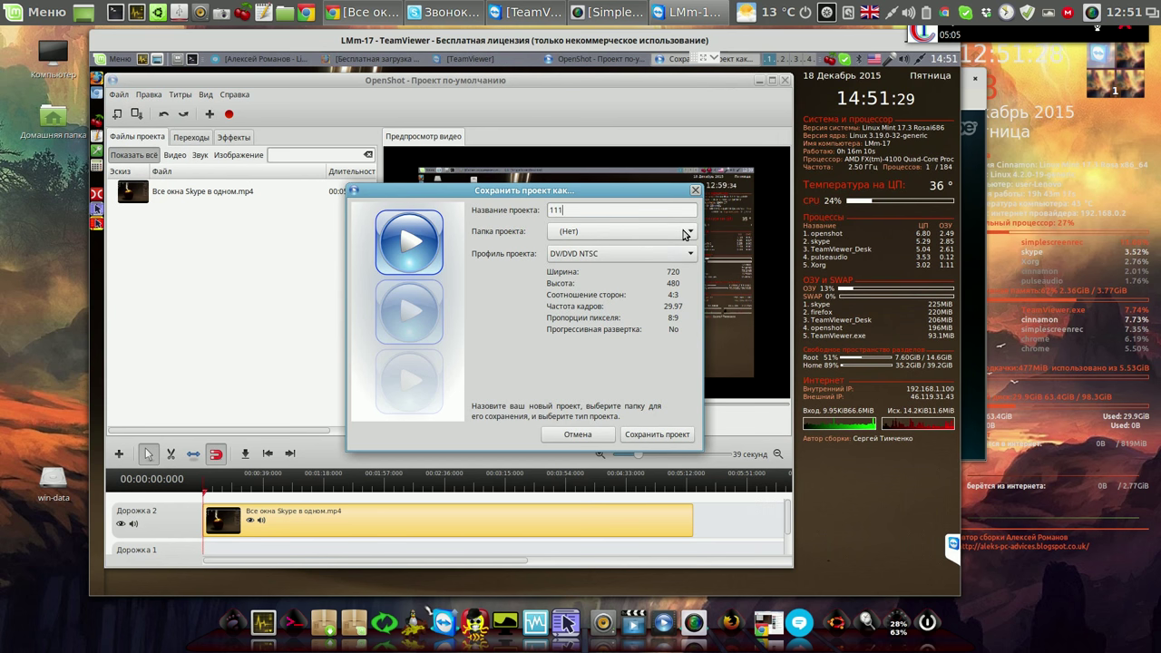
left_click(686, 235)
left_click(606, 204)
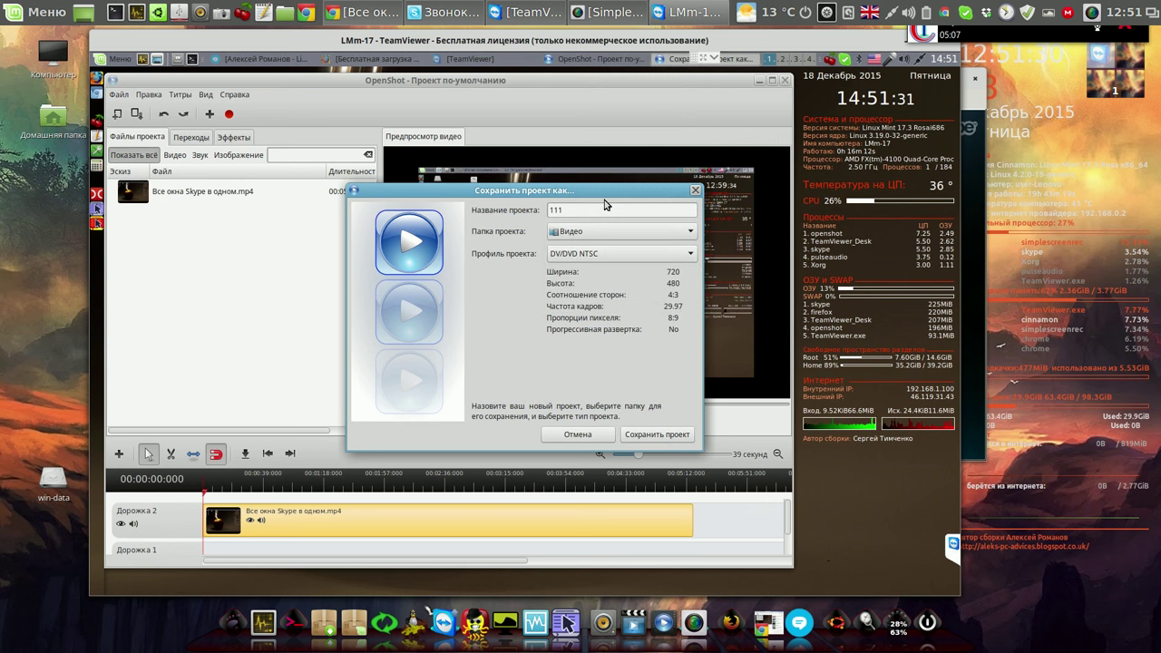
left_click(688, 258)
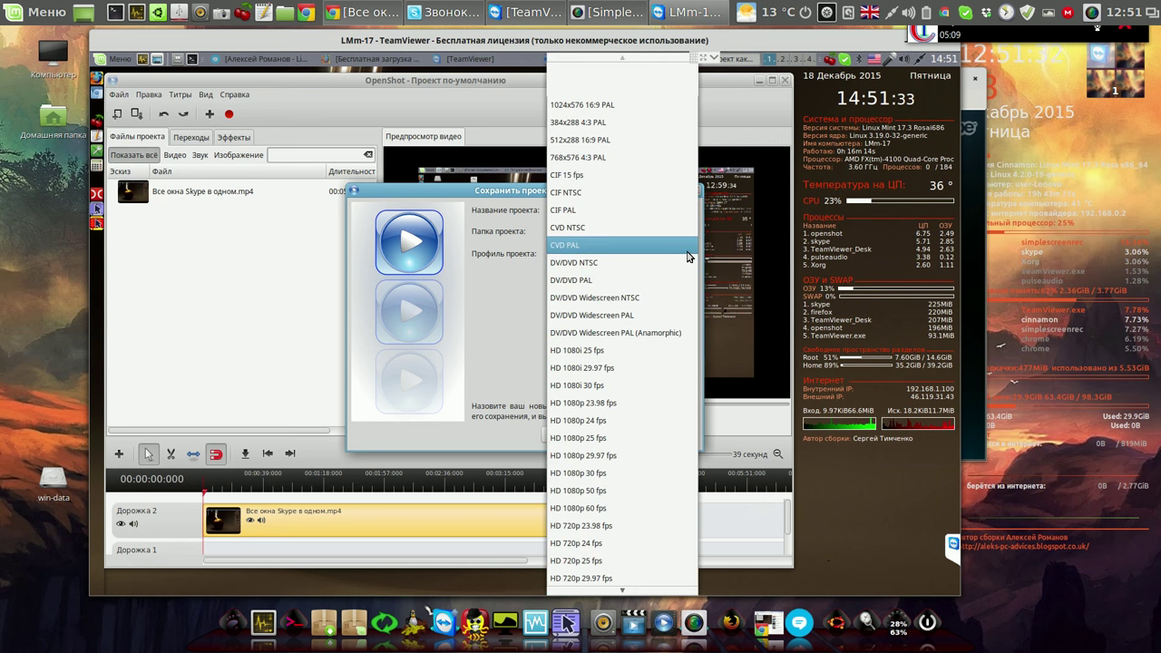
left_click(606, 438)
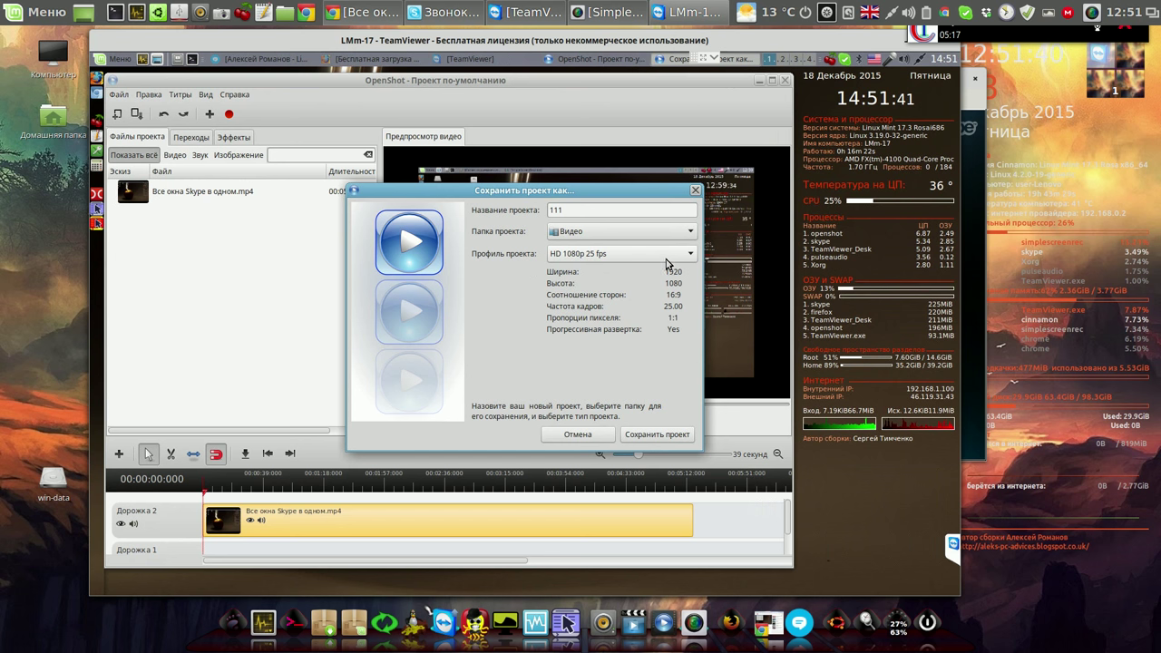
left_click(648, 437)
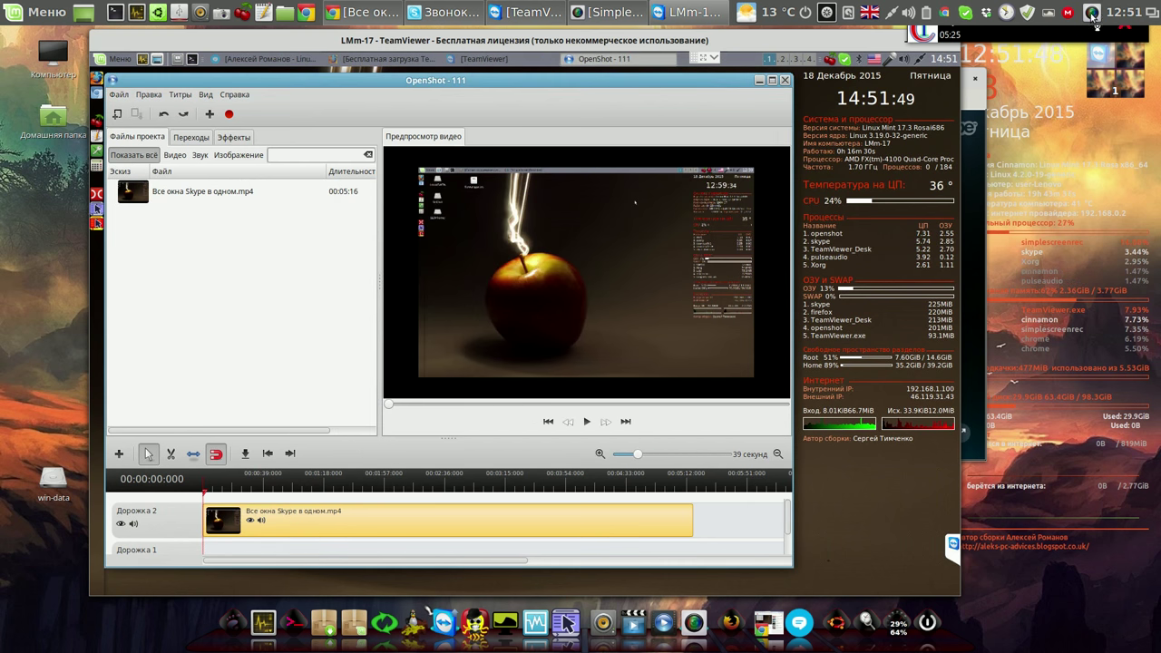
left_click(1093, 15)
left_click(1092, 14)
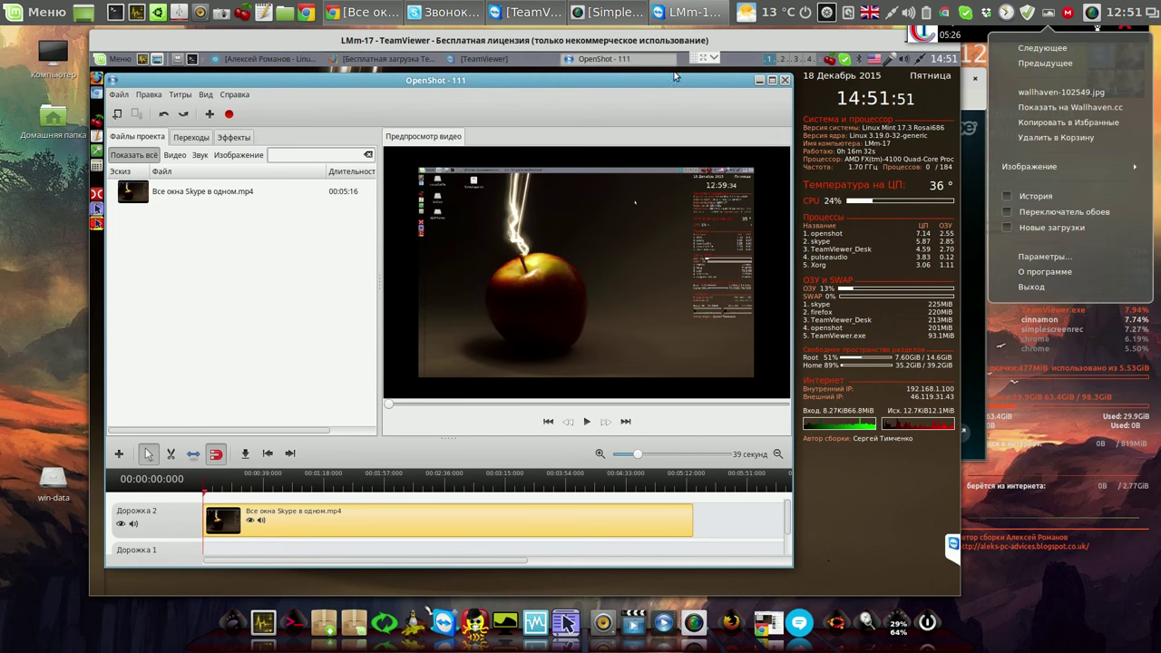
left_click(447, 106)
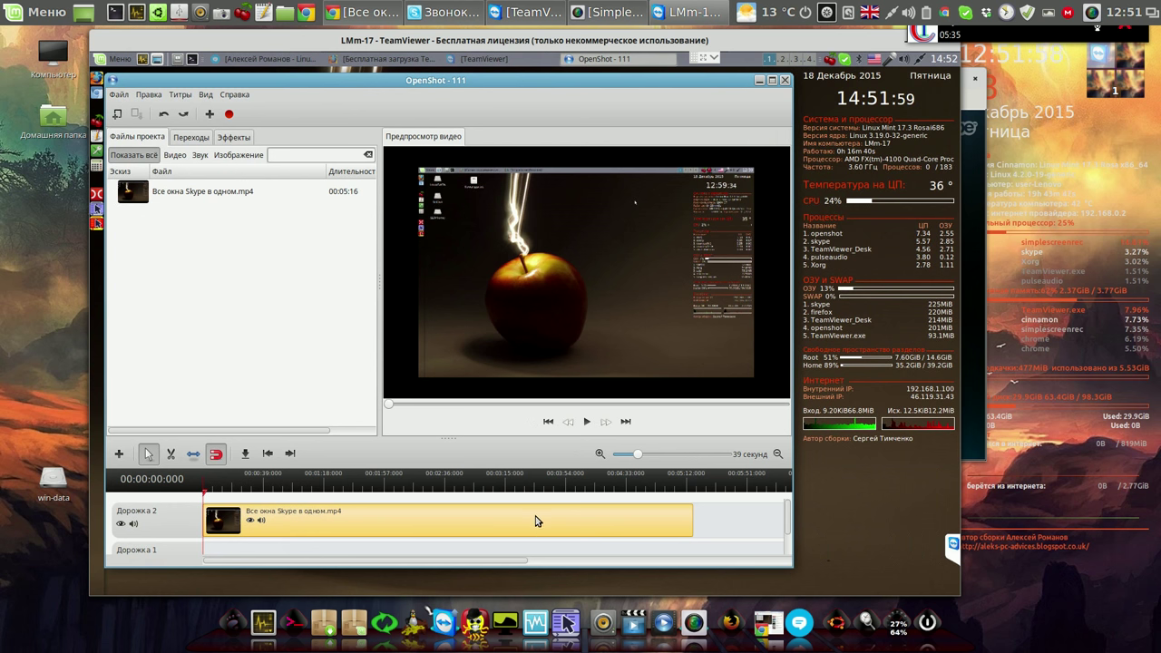
Step: Set up the video export with the Blu-Ray/AVCHD profile and Высокое quality
left_click(230, 116)
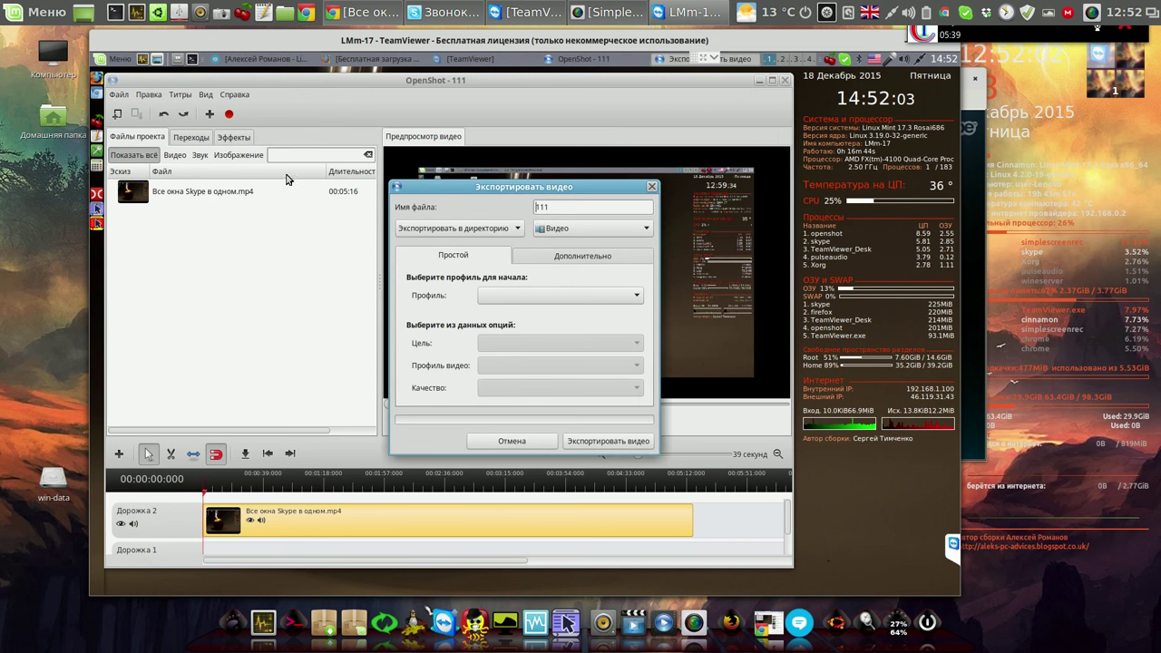
left_click(609, 297)
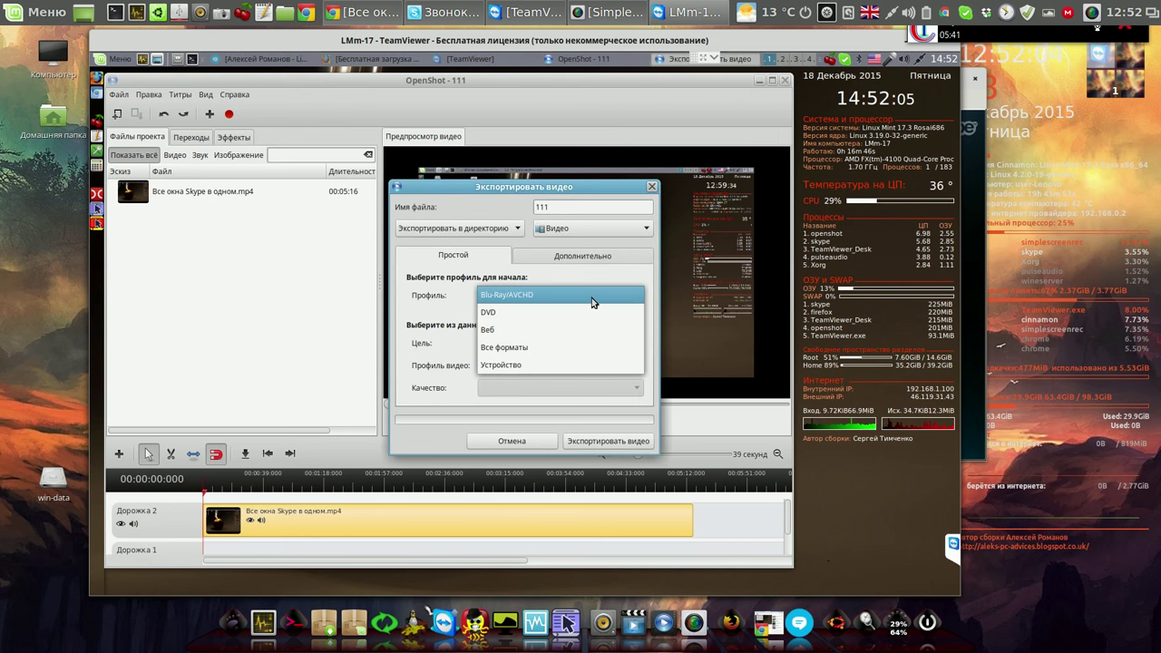
left_click(585, 302)
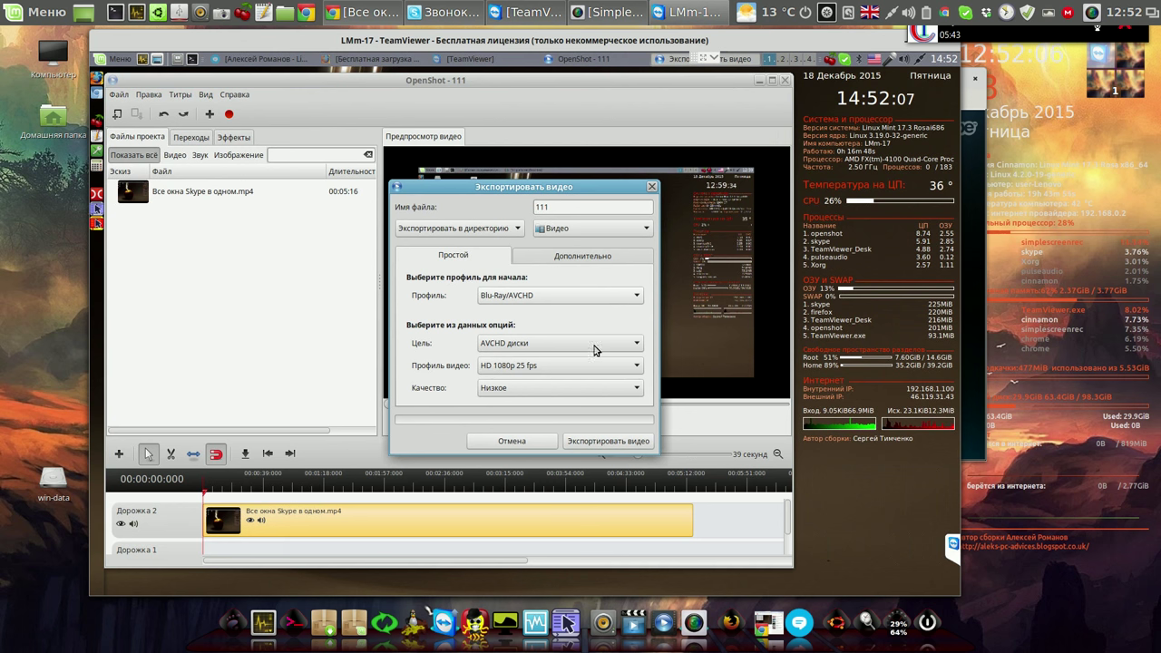
left_click(606, 394)
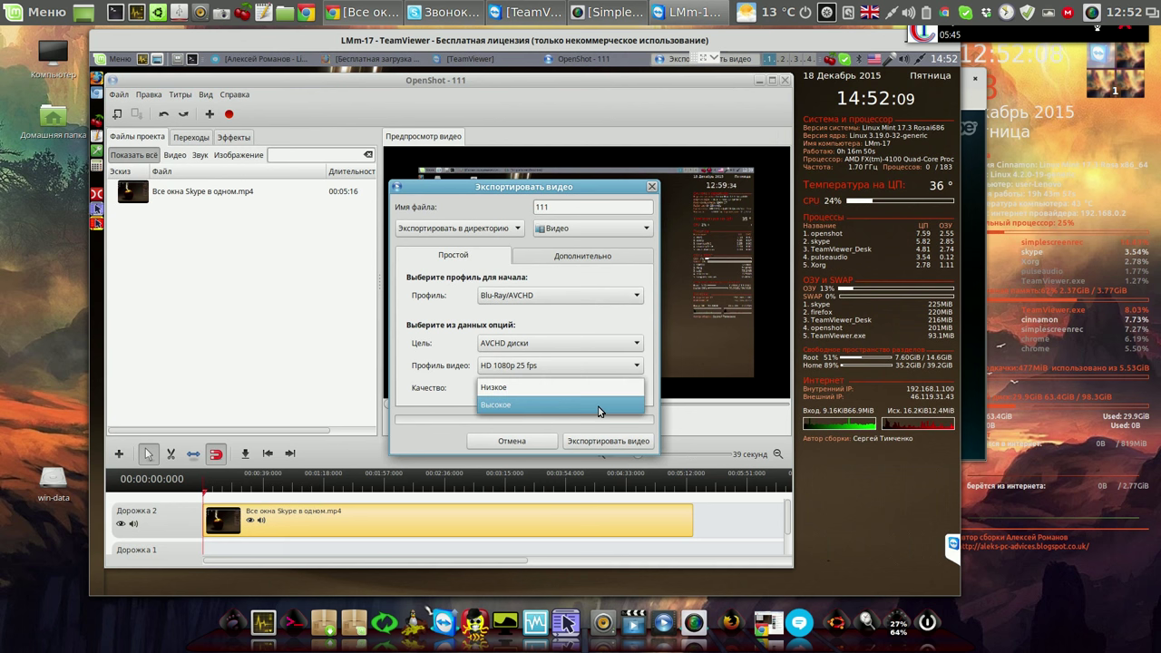
left_click(598, 408)
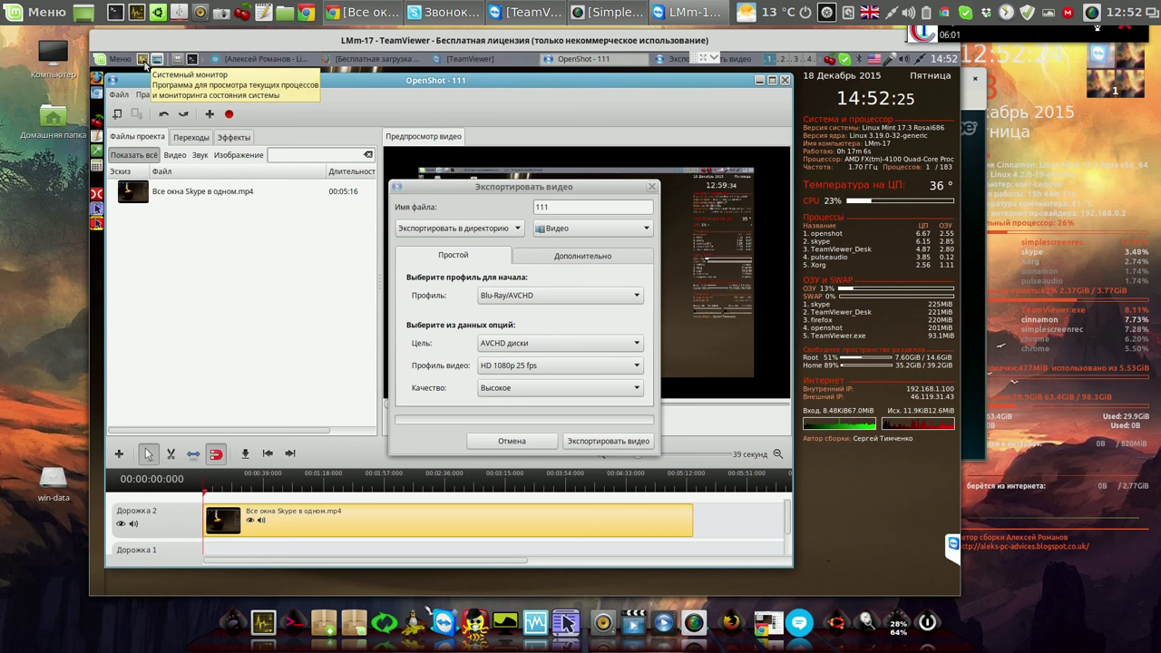
Step: Check the OpenShot process's priority in Системный монитор, close the monitor, and start exporting the video
left_click(144, 60)
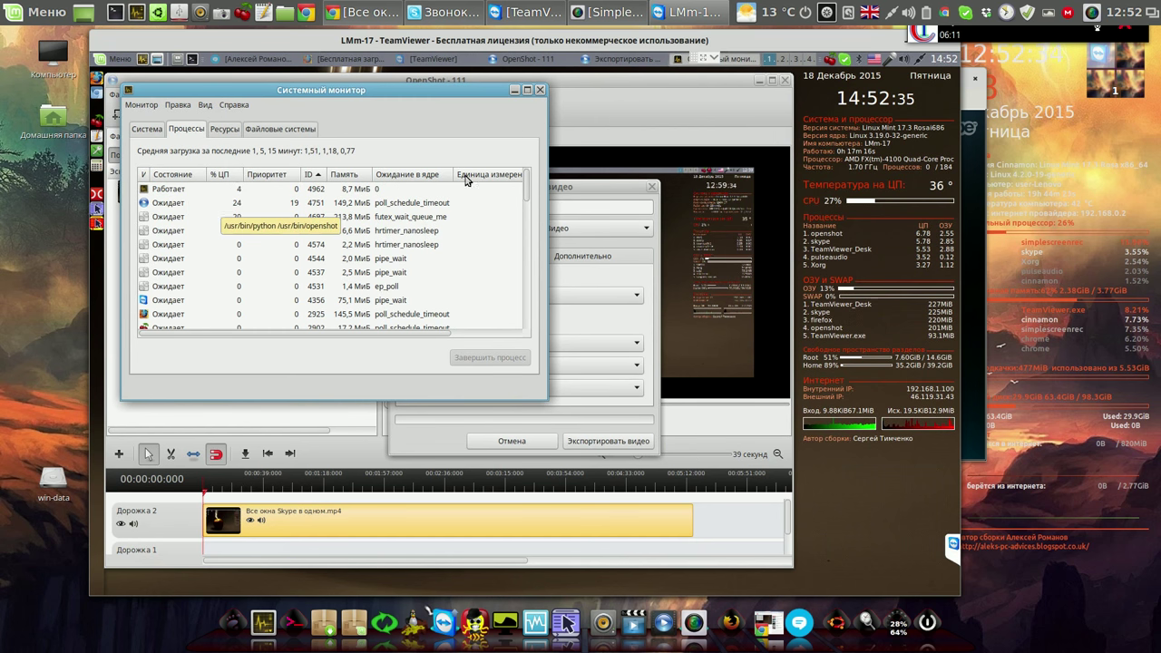
left_click(540, 91)
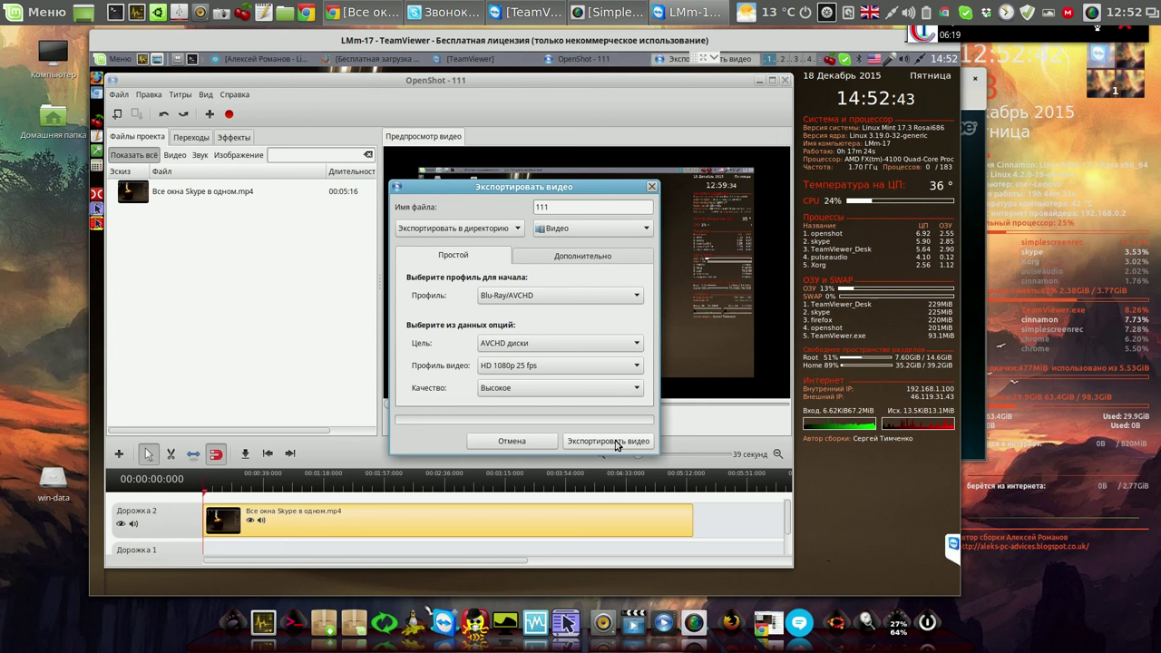
left_click(615, 442)
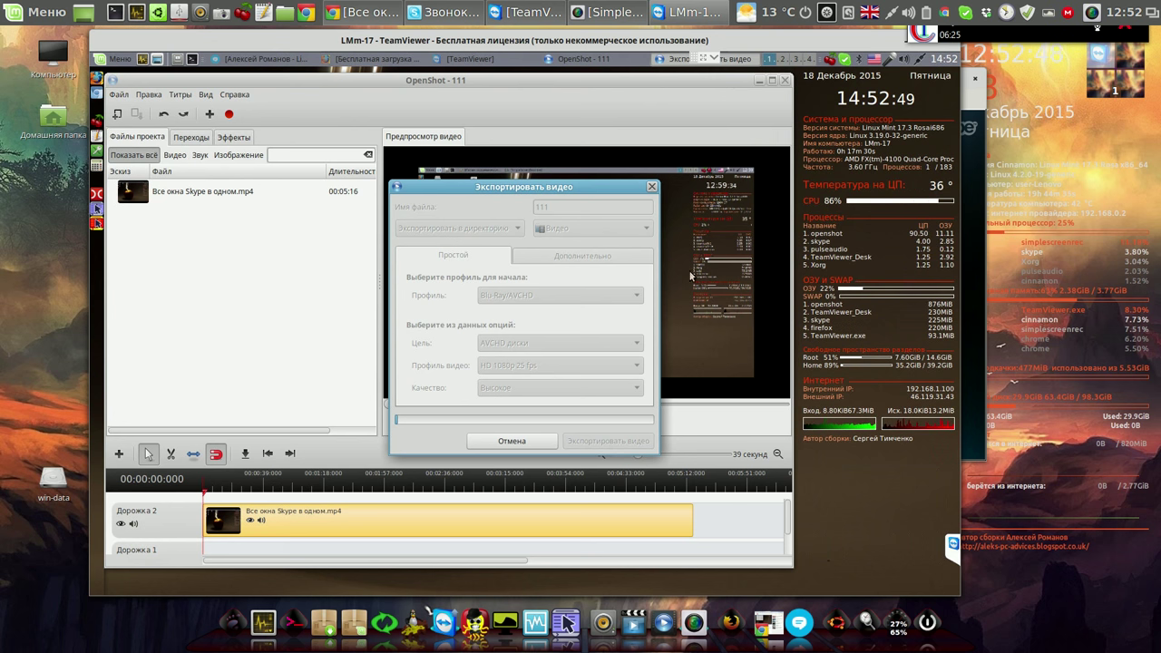
Step: Minimize the main OpenShot window, move the export dialog out of the way, and switch to Firefox
left_click(760, 82)
left_click_drag(614, 189, 752, 118)
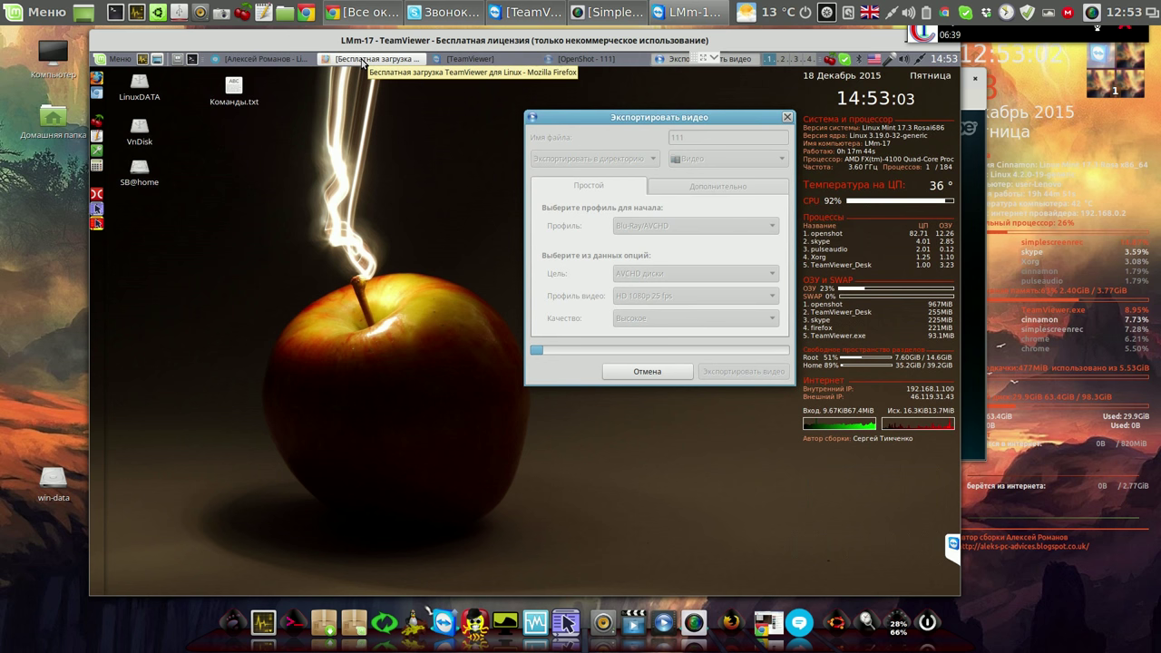
left_click(363, 60)
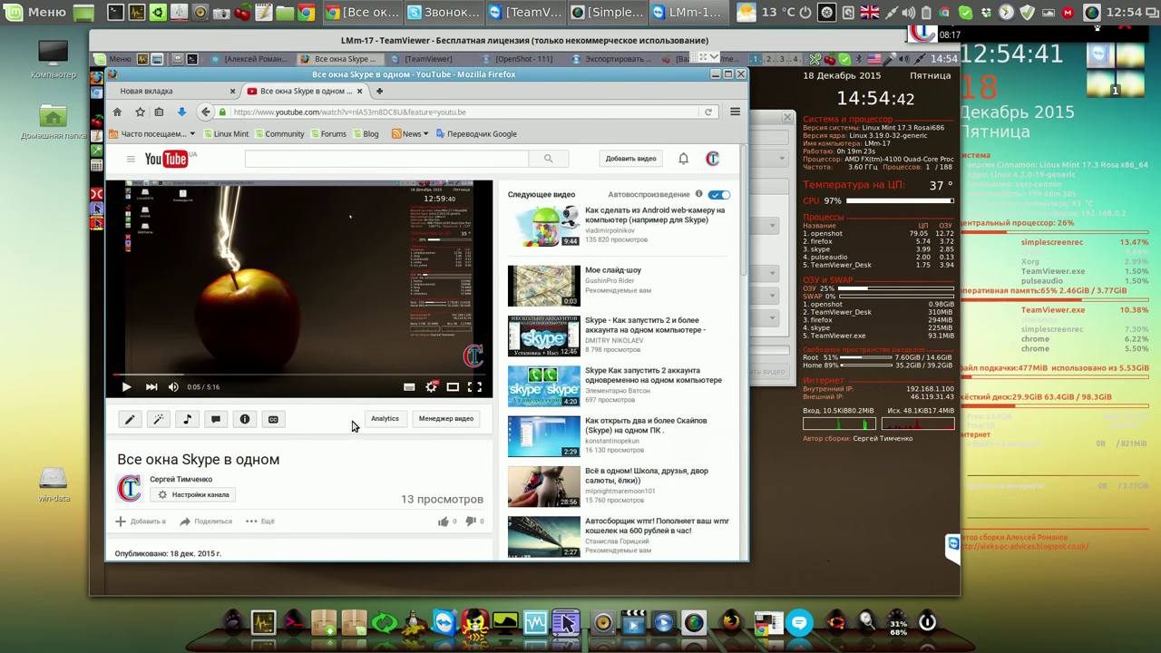
Step: Check the progress in the export dialog and move it to the side of the browser window
left_click(764, 121)
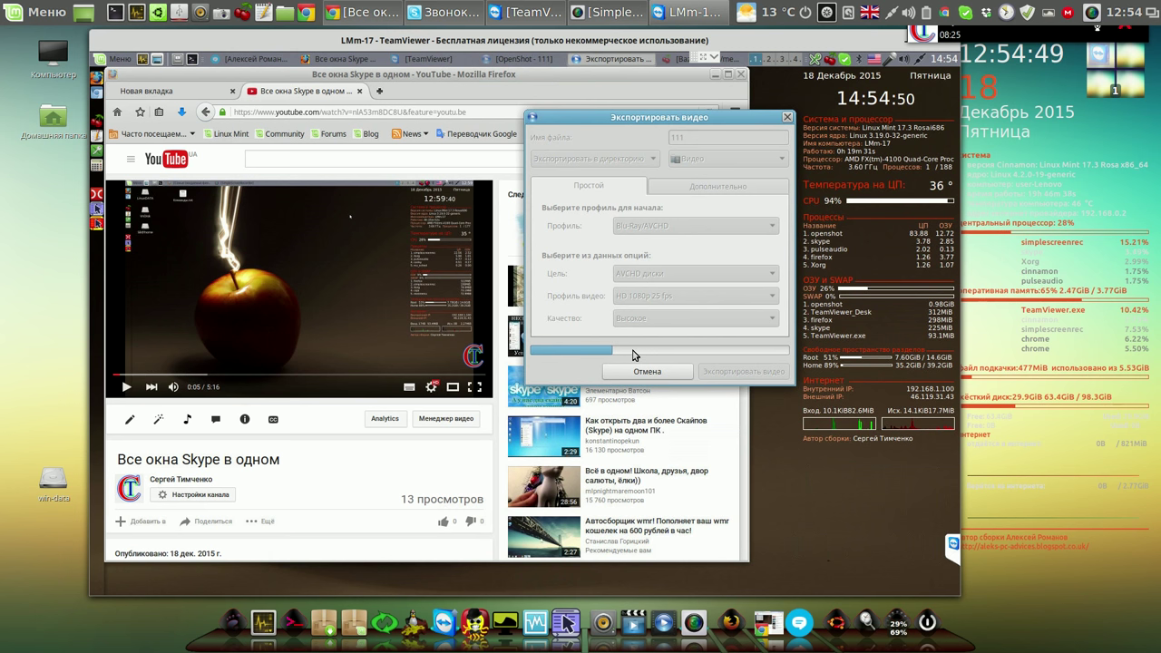
left_click(311, 407)
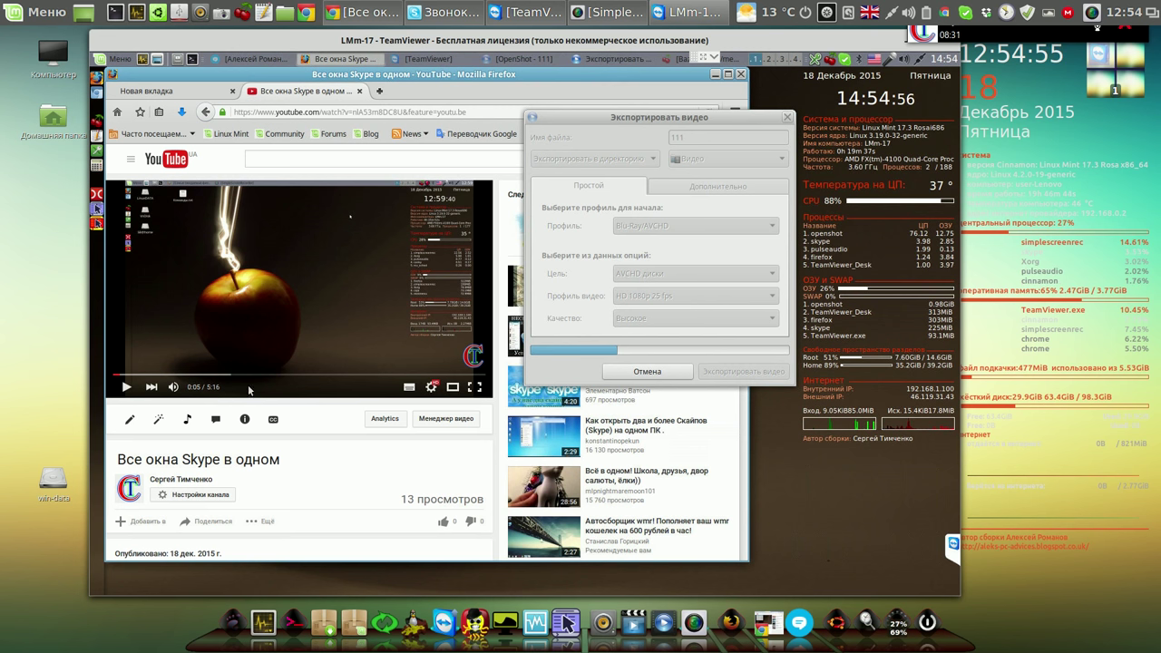
left_click(667, 355)
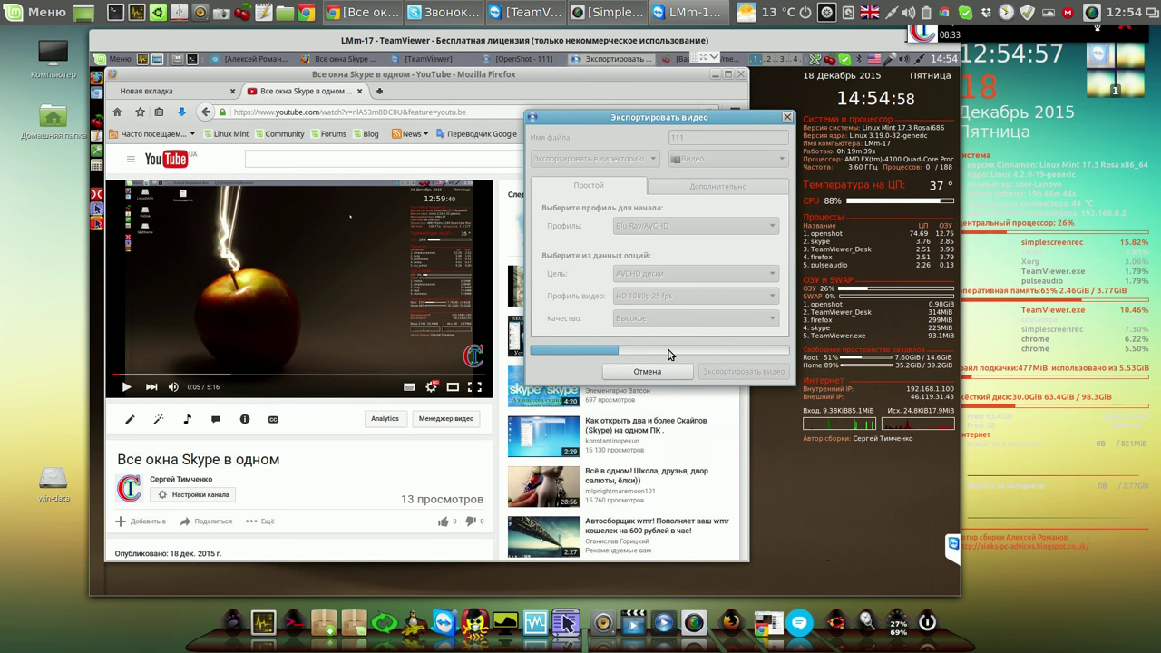
left_click_drag(692, 119, 657, 180)
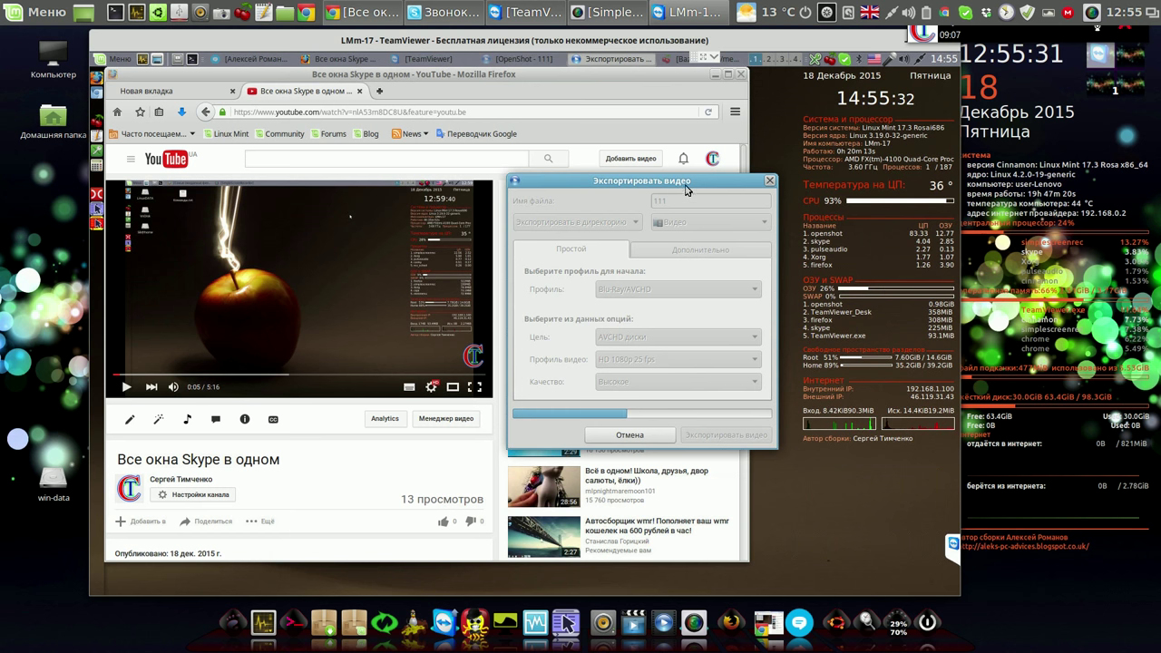
left_click_drag(695, 185, 684, 221)
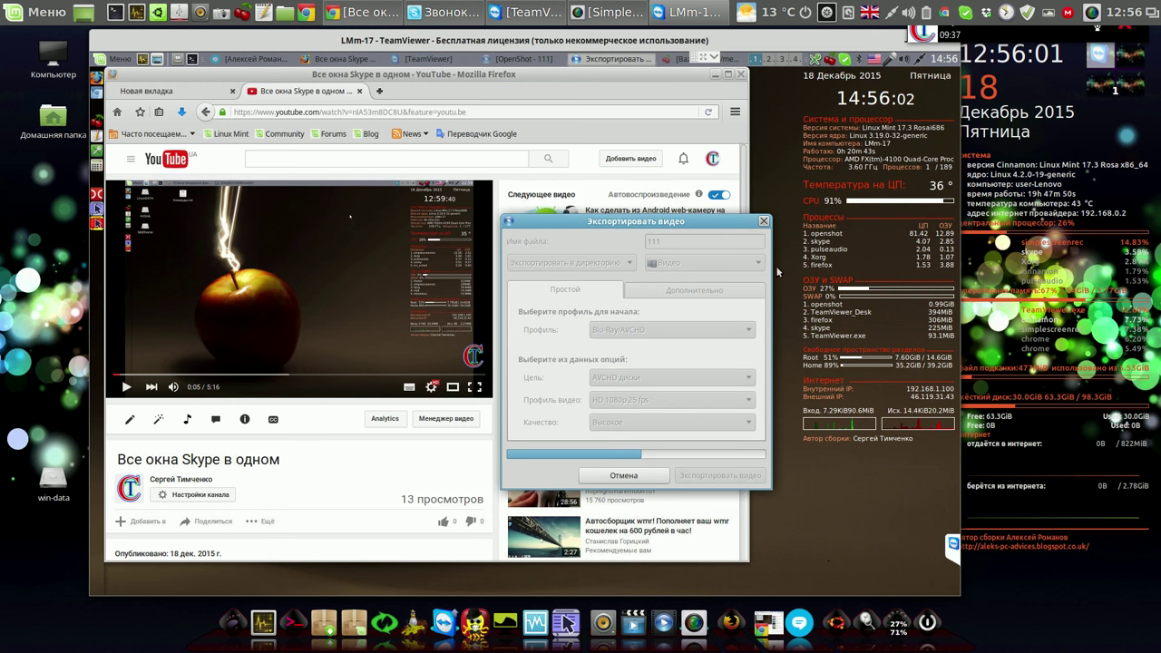
left_click_drag(708, 223, 879, 200)
Step: Copy the address of the YouTube video "Все окна Skype в одном" and open it in a new Firefox tab
left_click(305, 146)
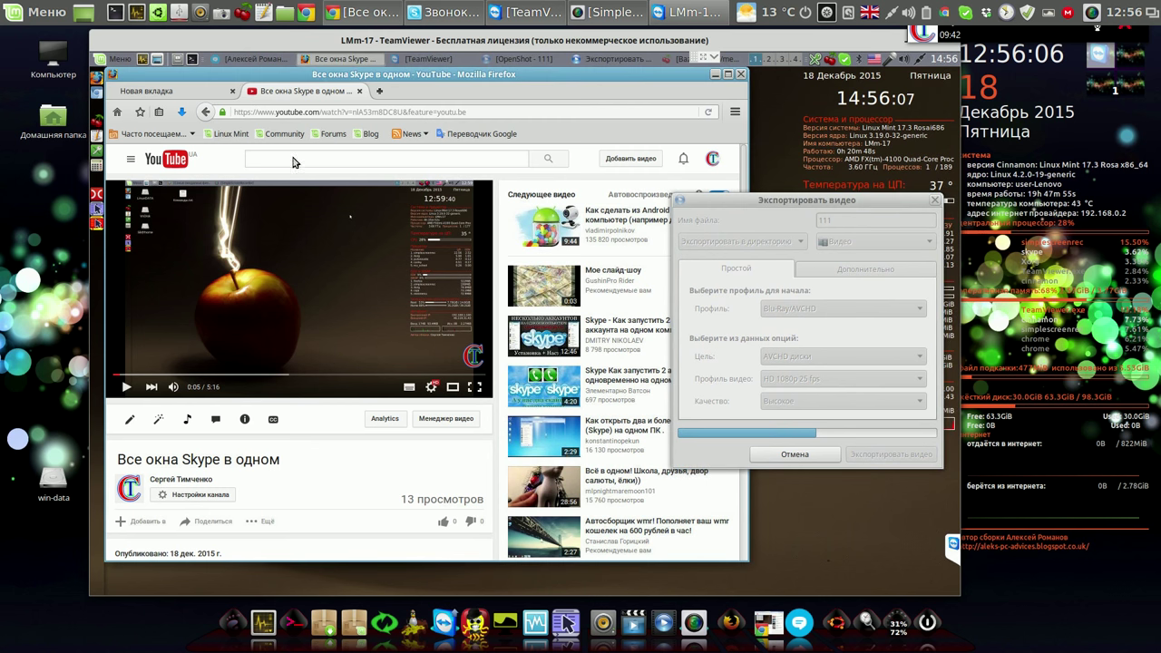
right_click(297, 96)
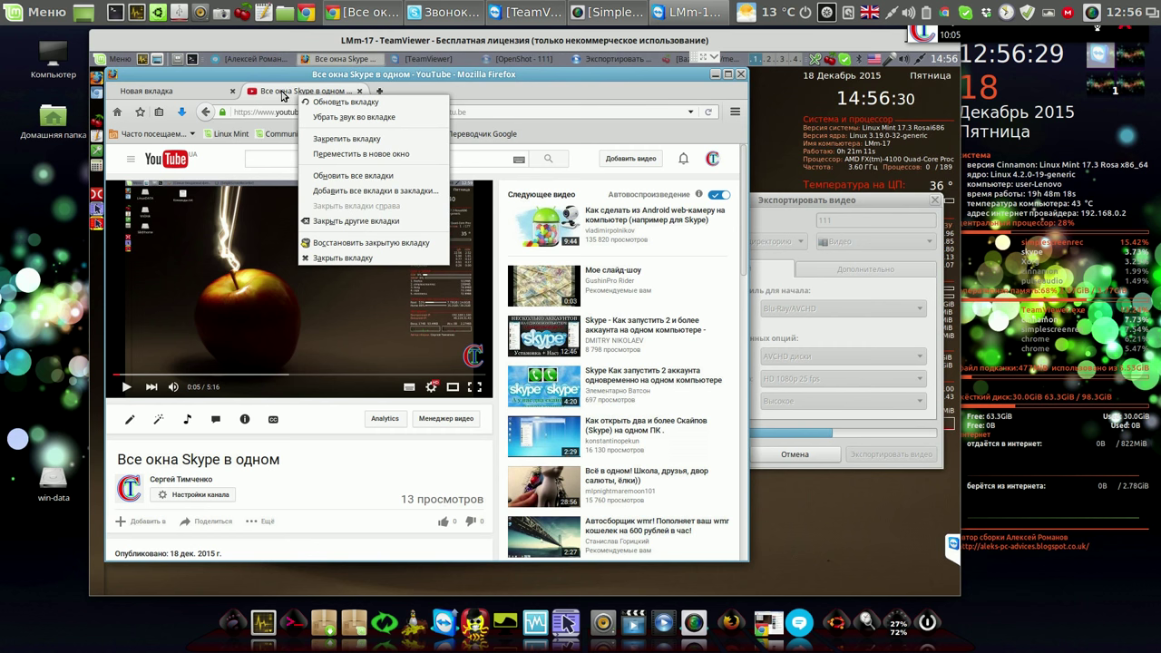
left_click(287, 93)
right_click(290, 94)
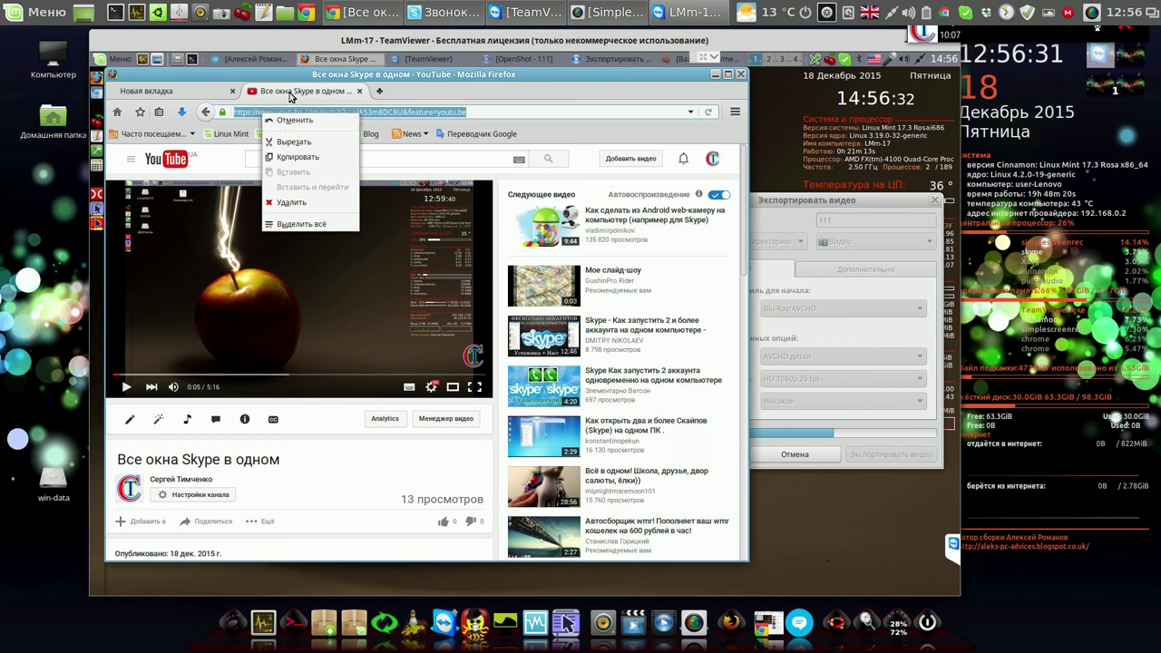
left_click(307, 94)
key("ctrl+t")
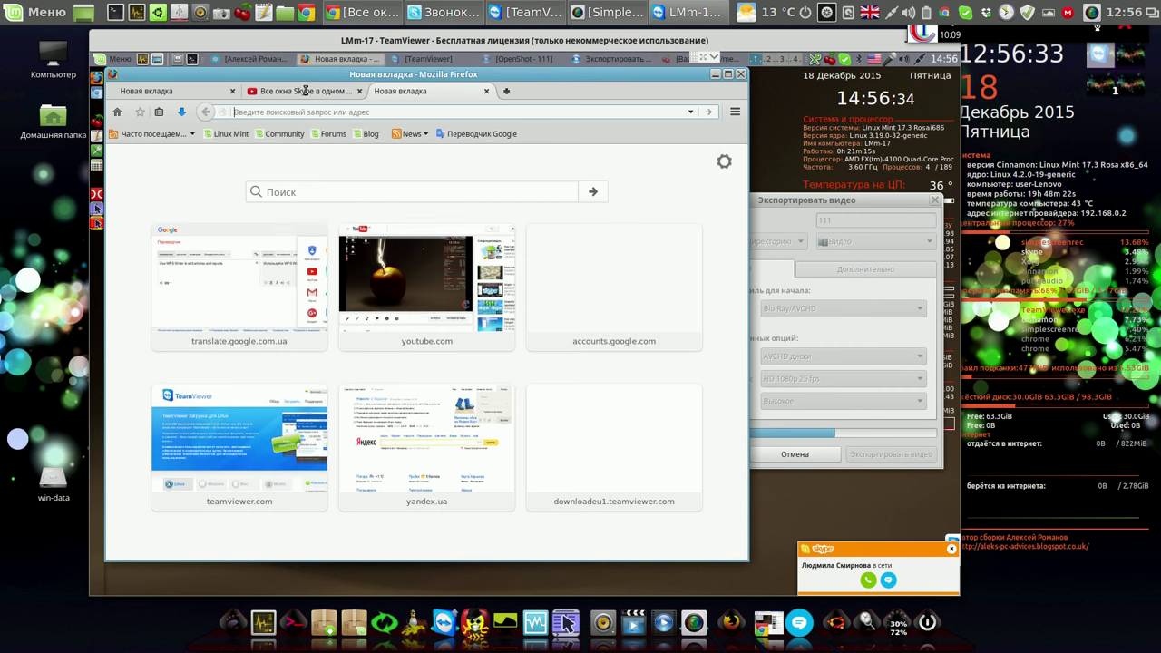
right_click(307, 109)
key("Down")
key("Down")
key("Return")
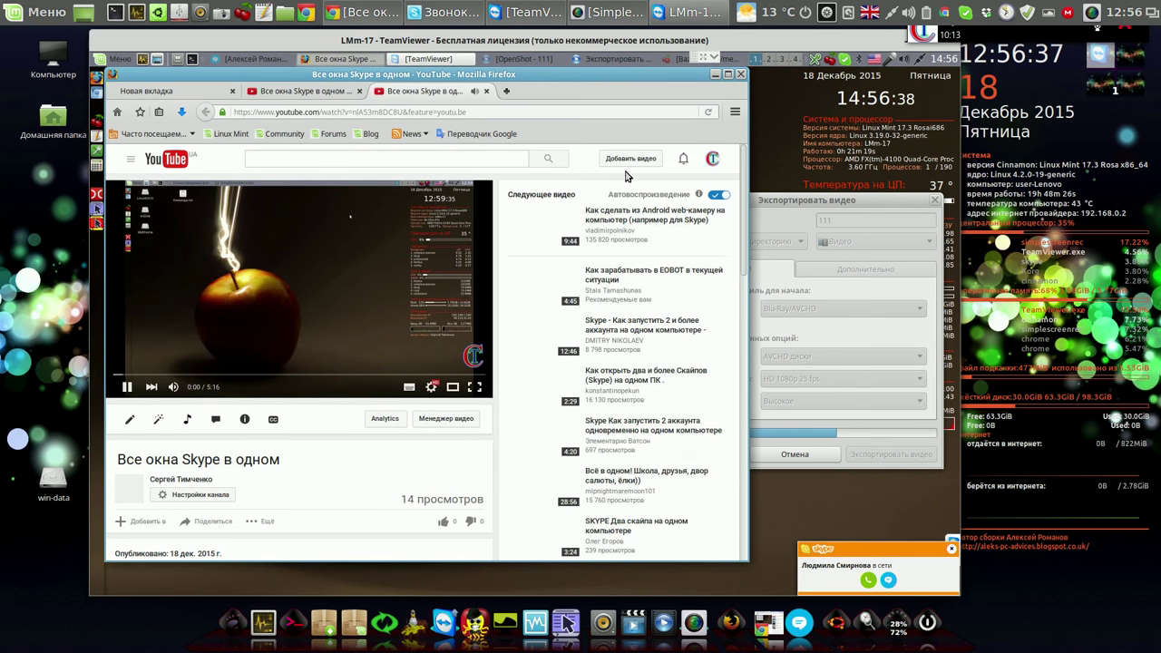
Step: Open YouTube's video upload page, and set the playback quality of "Все окна Skype в одном" to 720p in its own tab
left_click(631, 159)
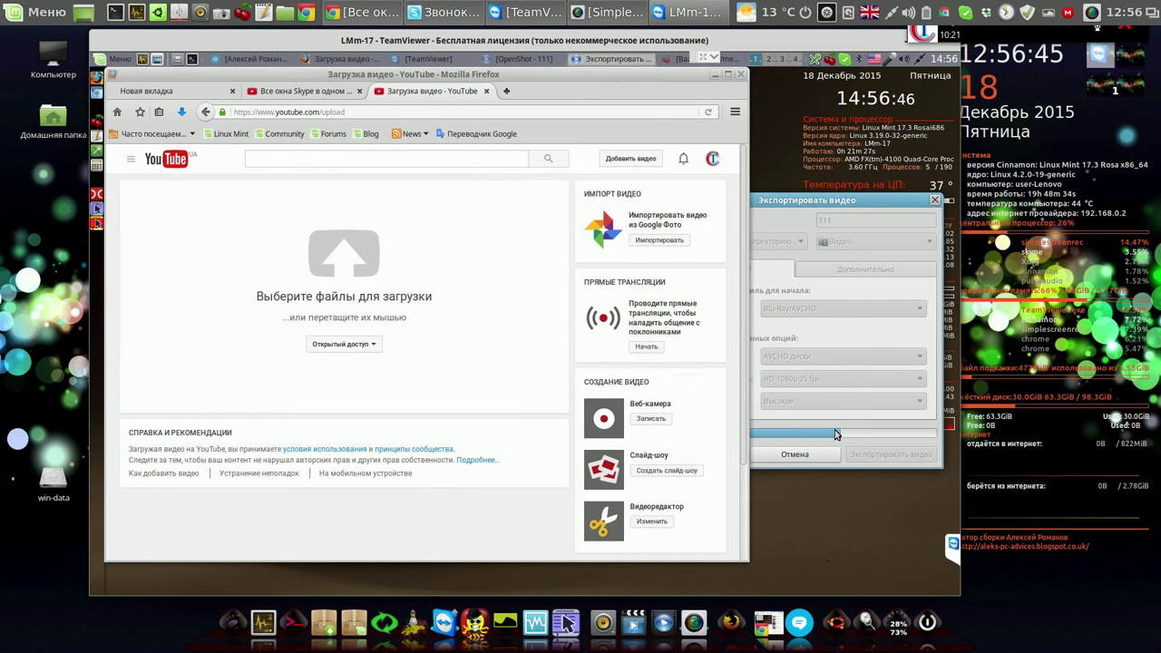
left_click(307, 96)
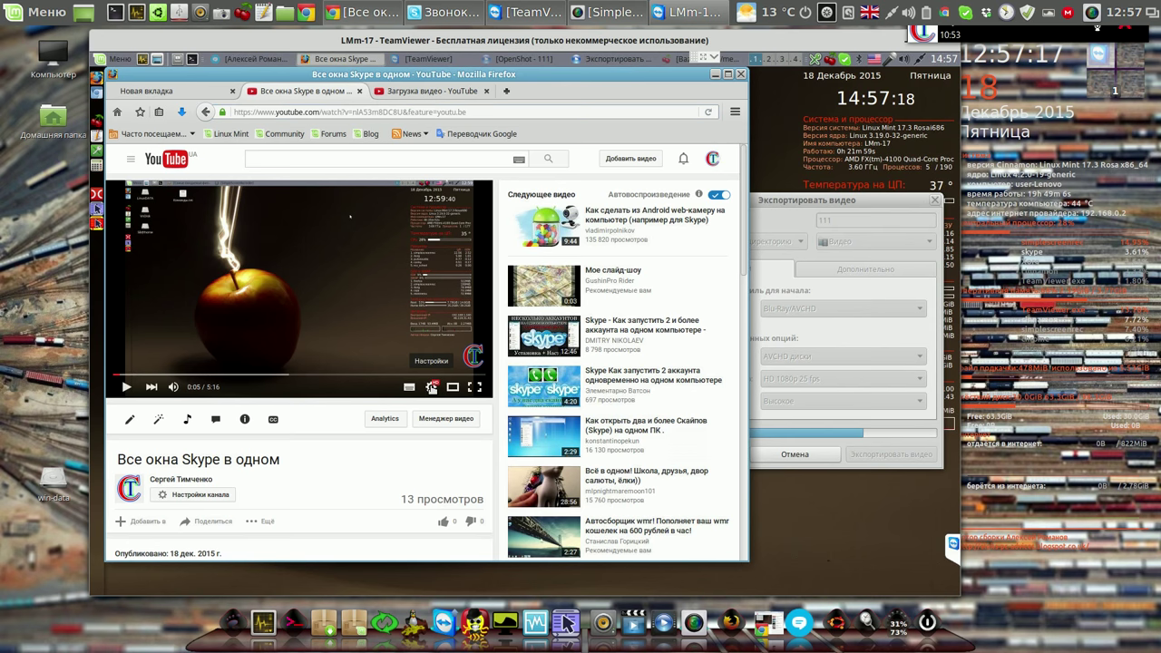
left_click(432, 387)
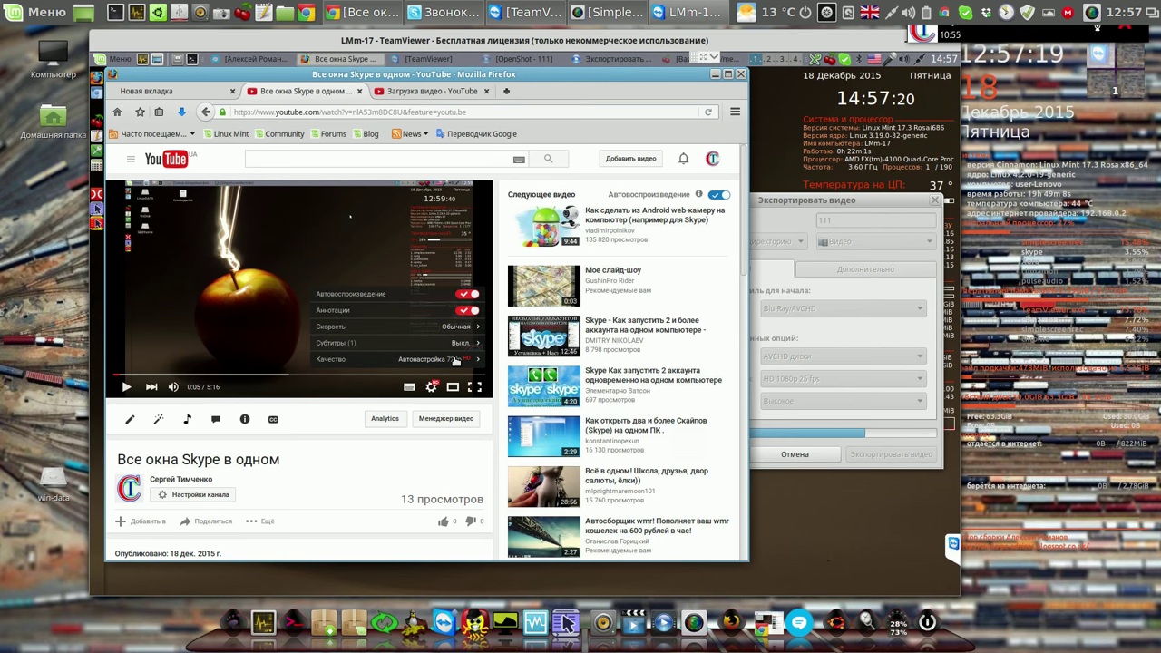
left_click(457, 361)
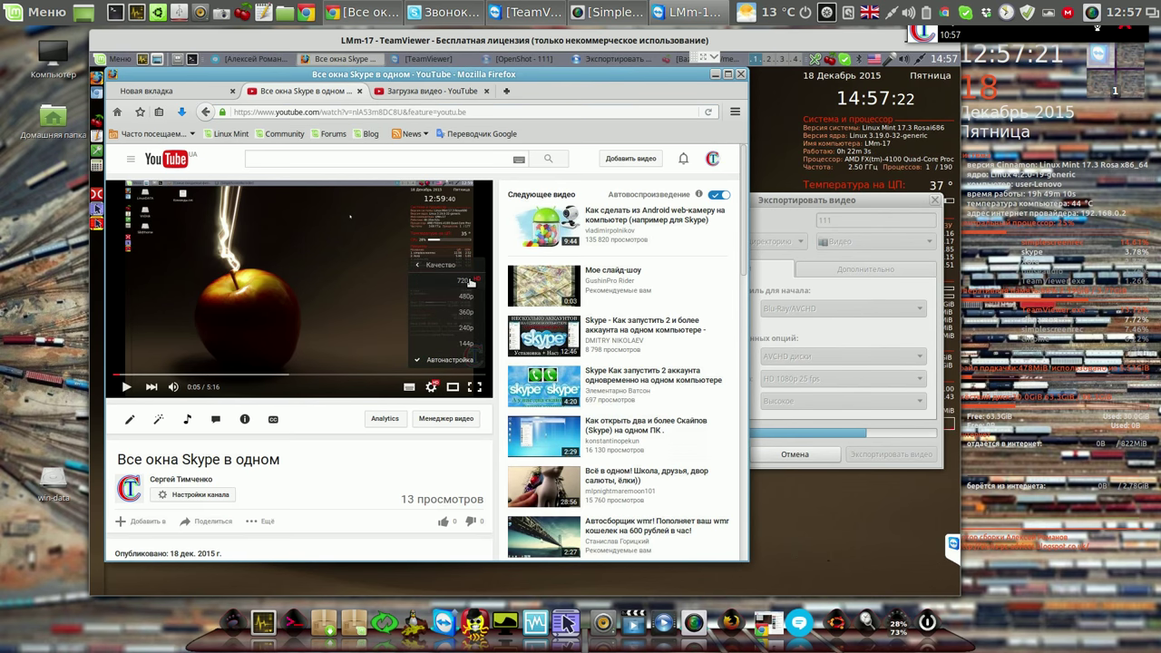
left_click(468, 282)
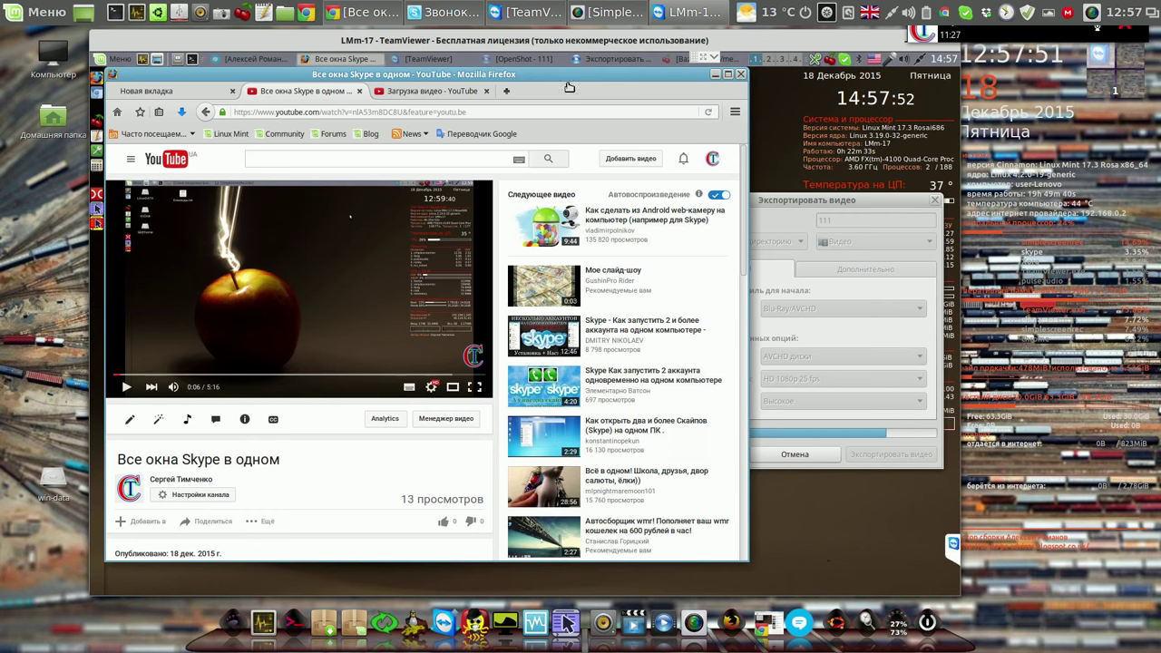
Step: Shift the Firefox window and the export dialog slightly, and check the export progress in the dialog
left_click_drag(567, 75, 573, 82)
left_click(836, 207)
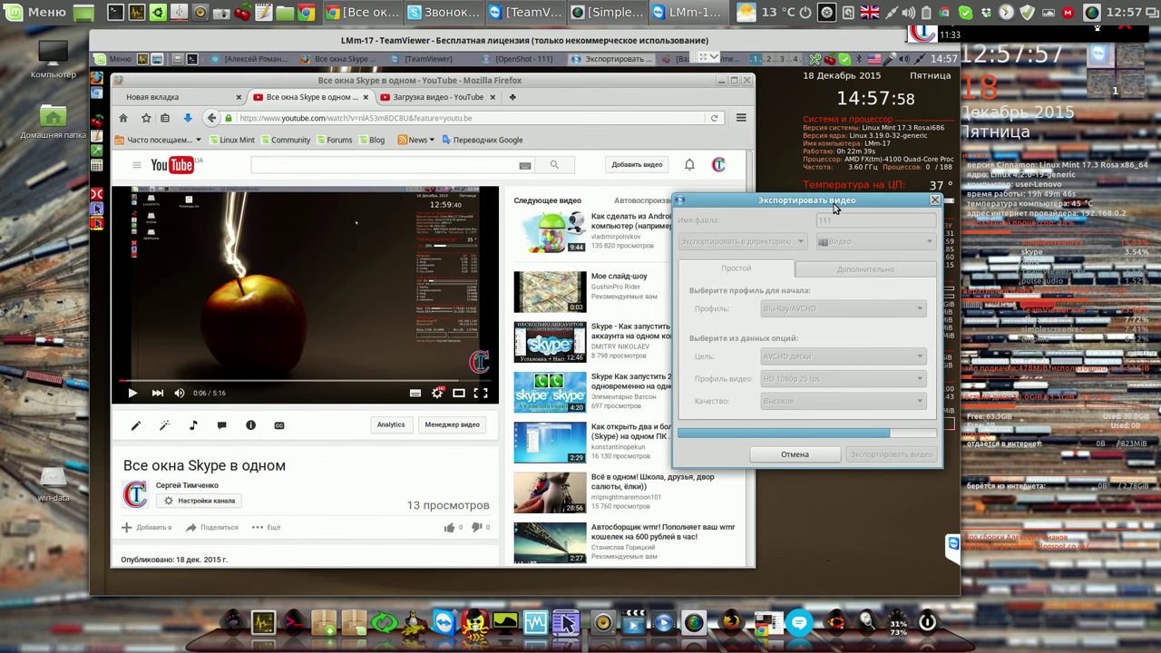
left_click_drag(835, 208, 835, 186)
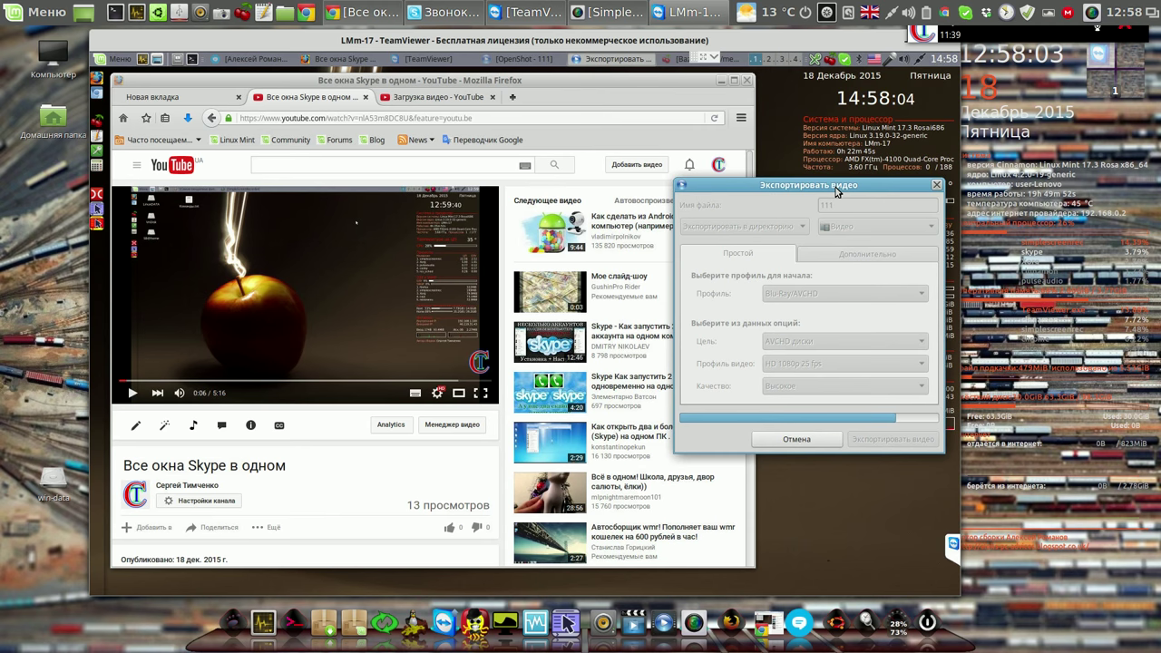
left_click(730, 143)
left_click(659, 101)
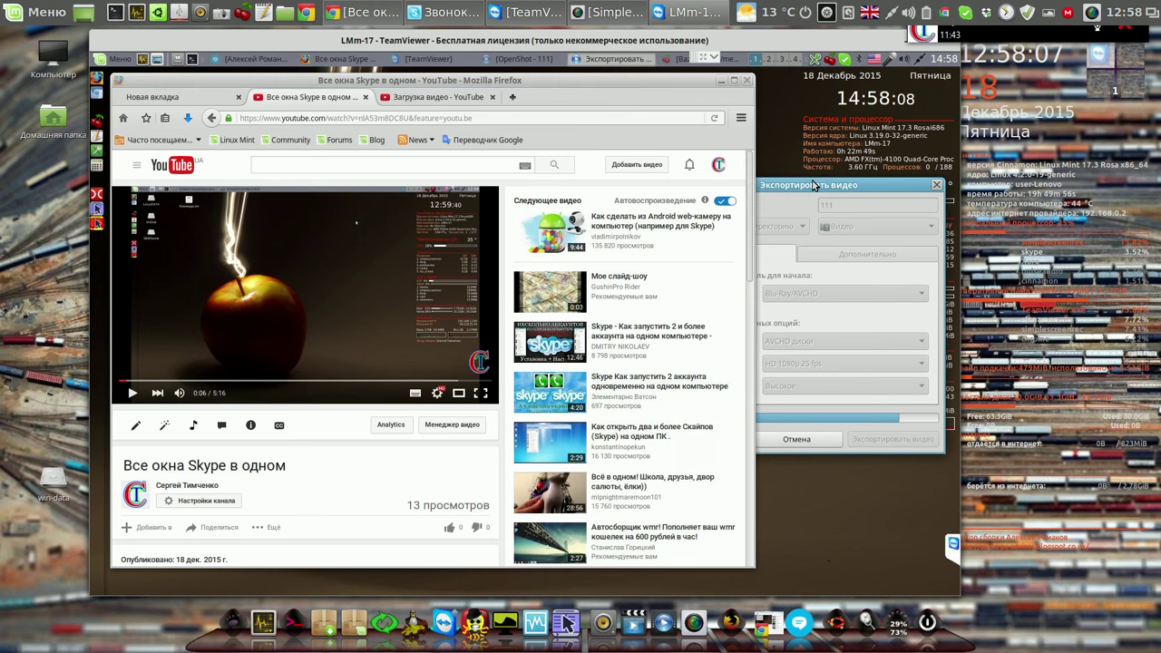
left_click(814, 185)
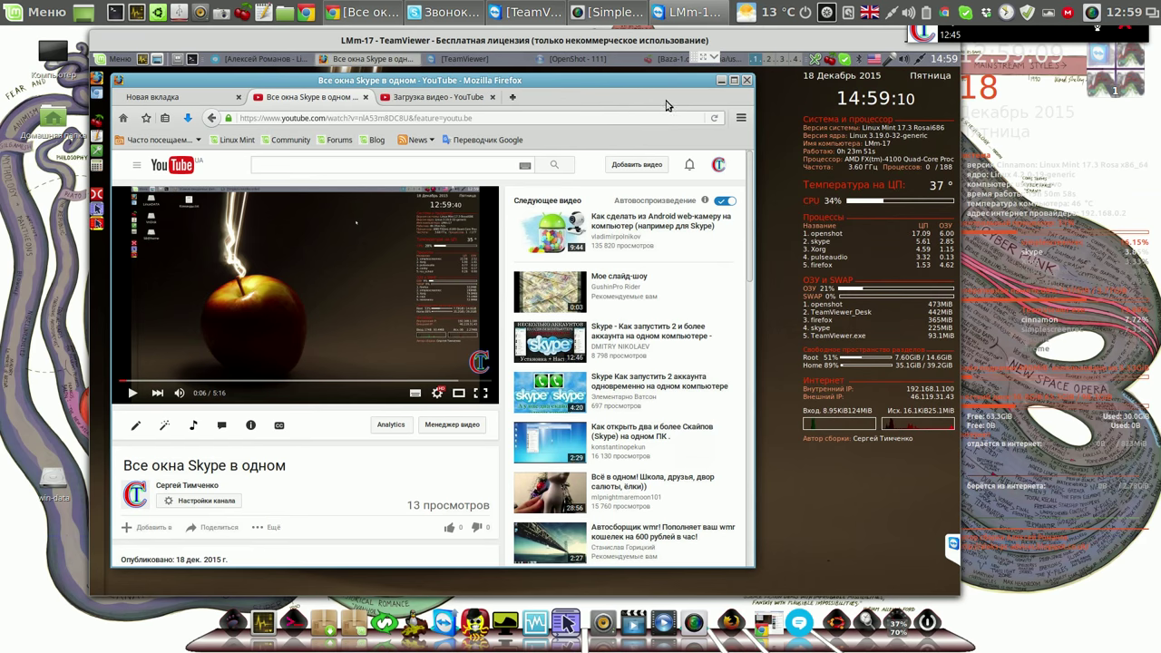
Step: Minimize Firefox and launch SMPlayer on the remote desktop
left_click(722, 81)
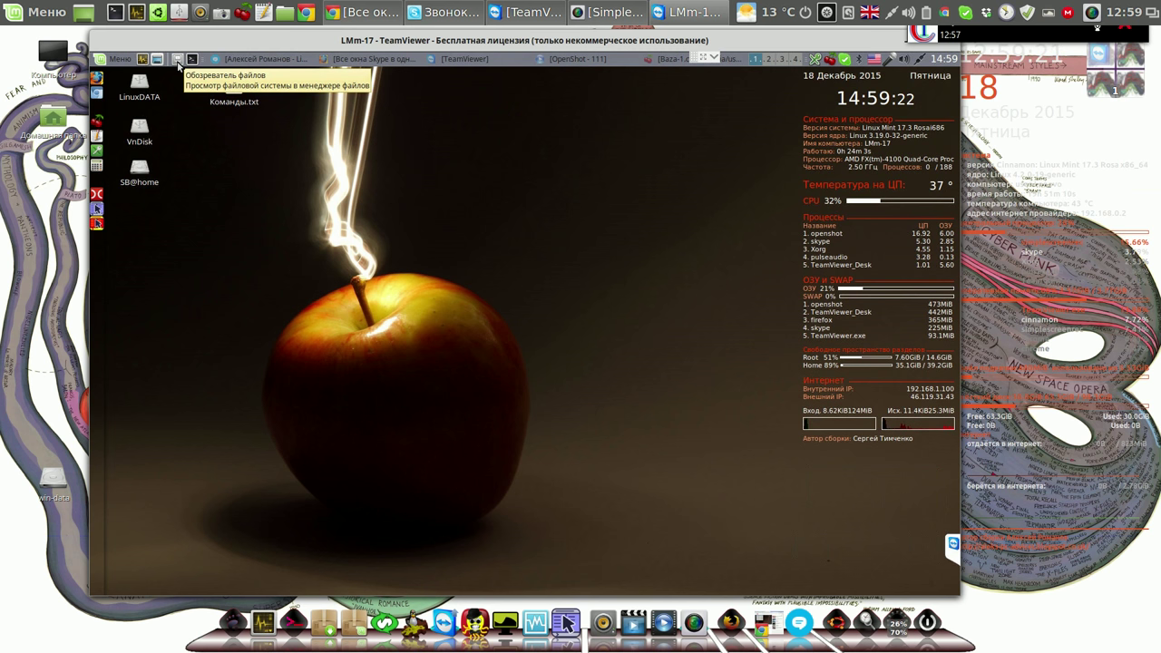
left_click(125, 60)
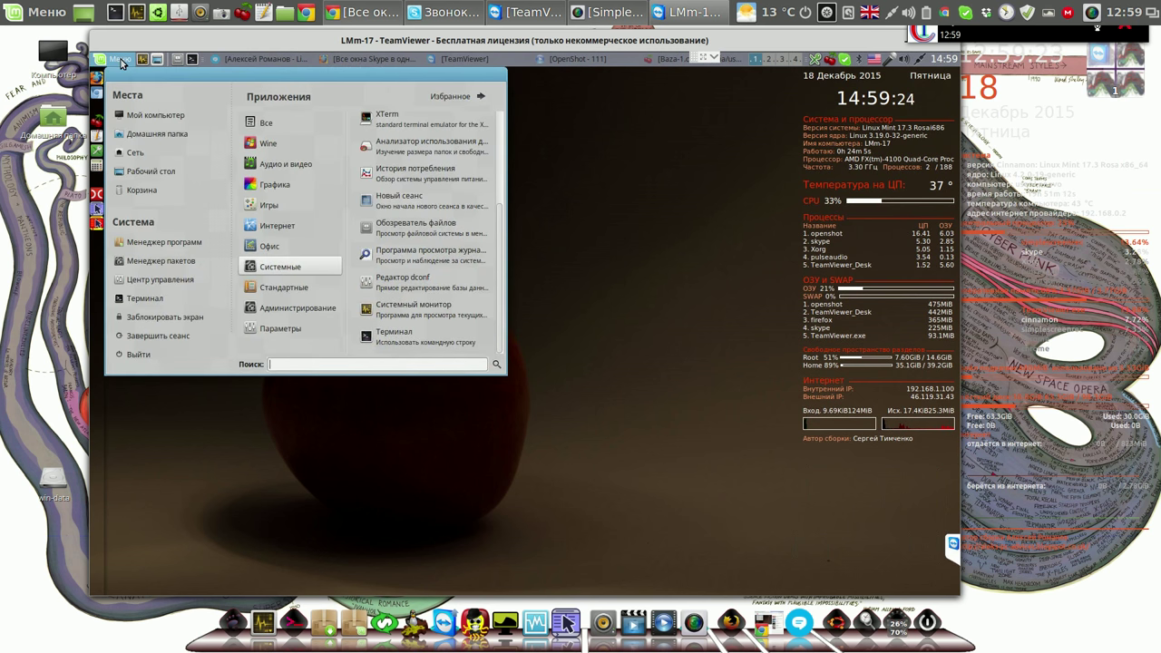
mouse_move(303, 163)
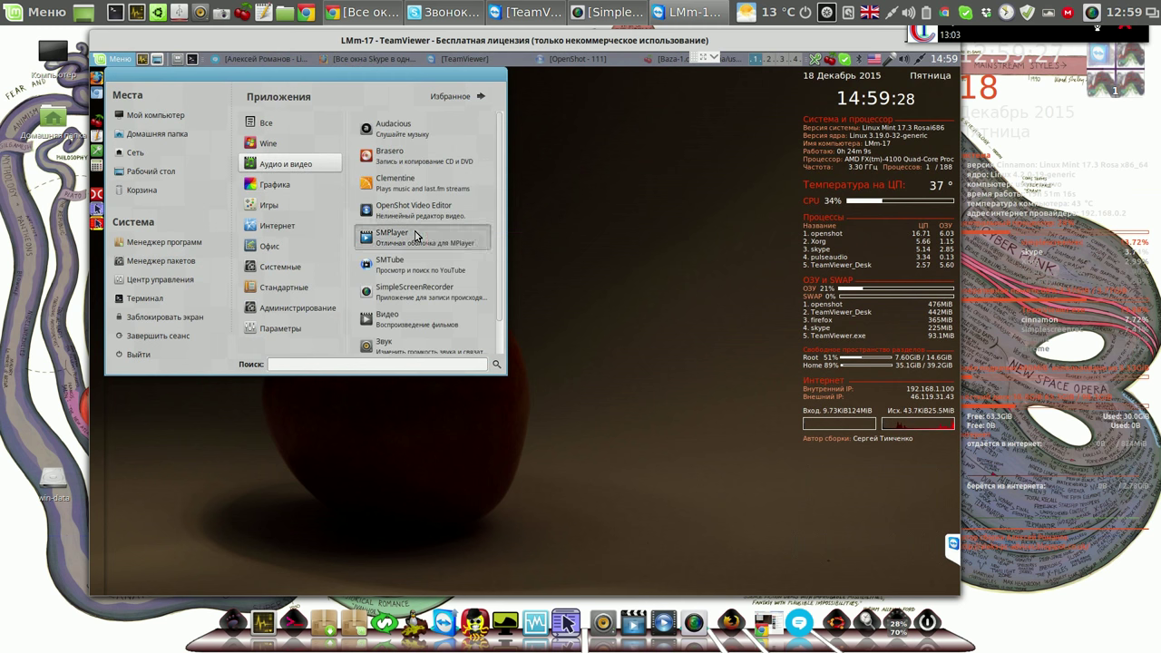
left_click(382, 199)
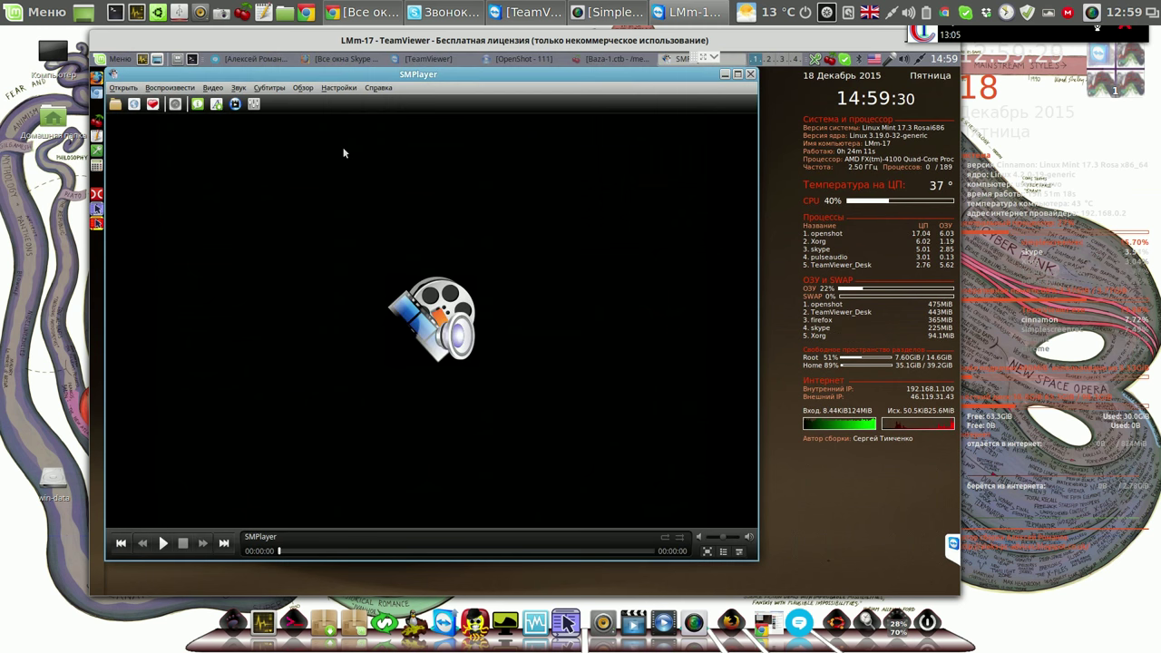
Step: Open "Все окна Skype в одном.mp4" from the Видео folder, play a short part of it and pause at 1:48
left_click(115, 103)
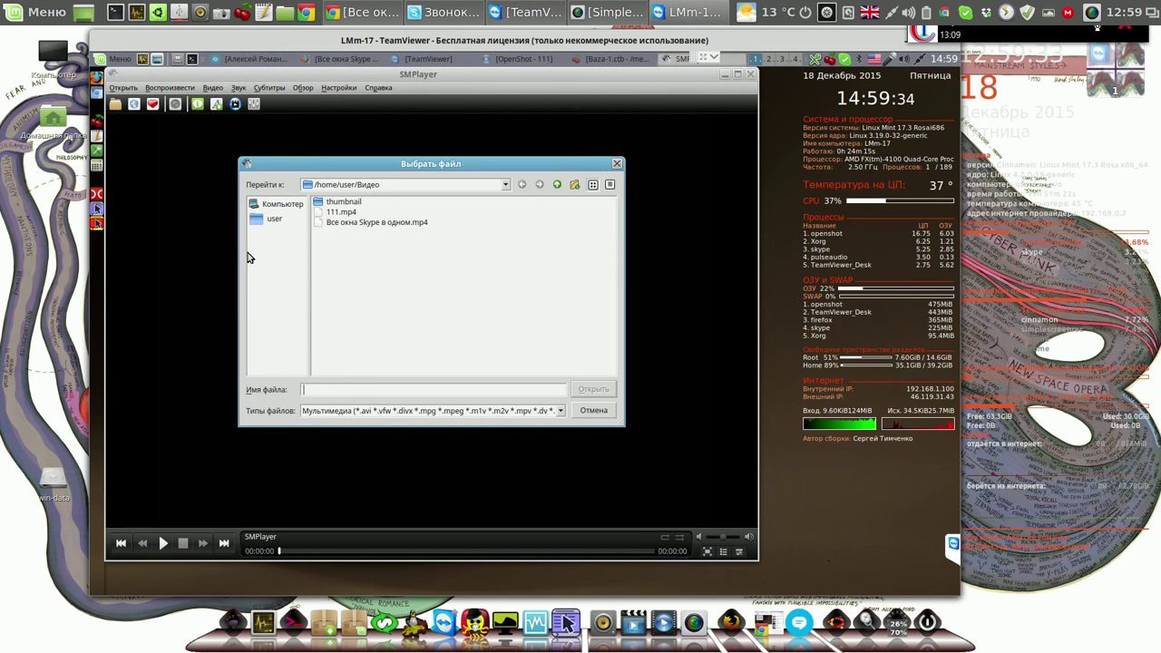
left_click(356, 225)
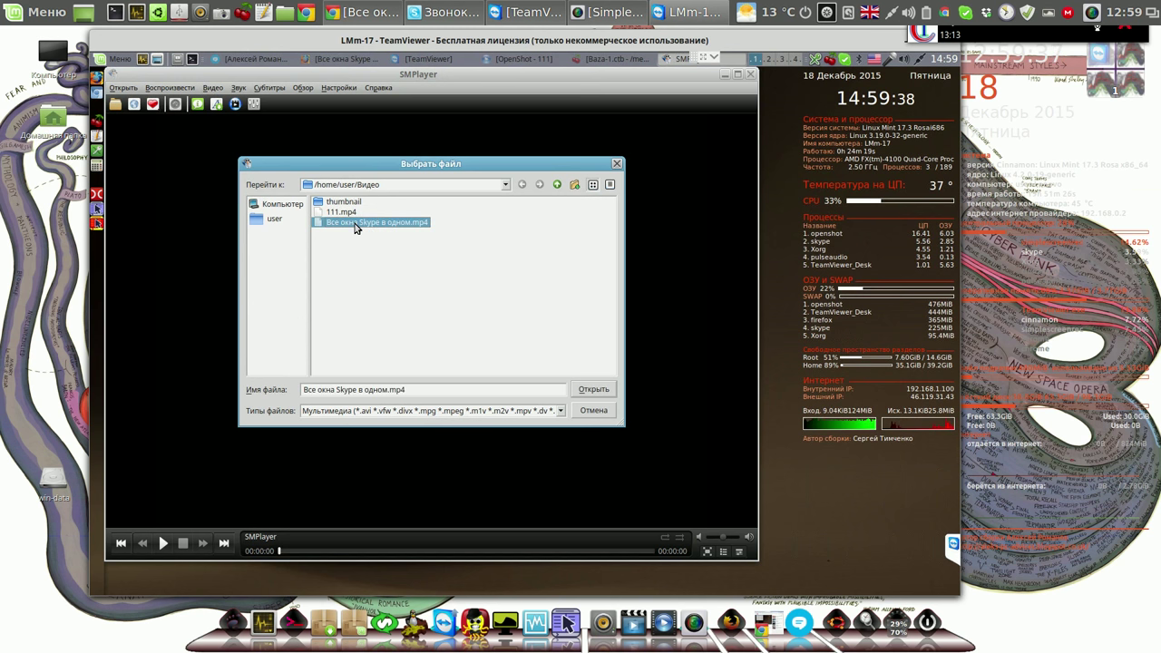
left_click(591, 390)
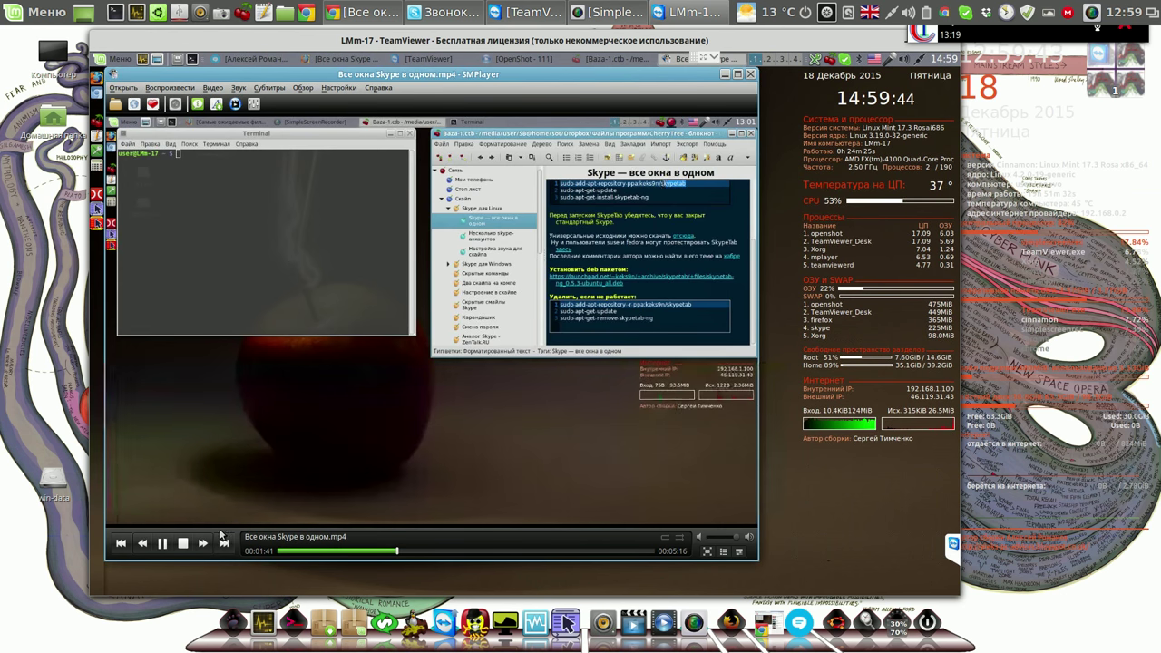
left_click(163, 543)
left_click(163, 543)
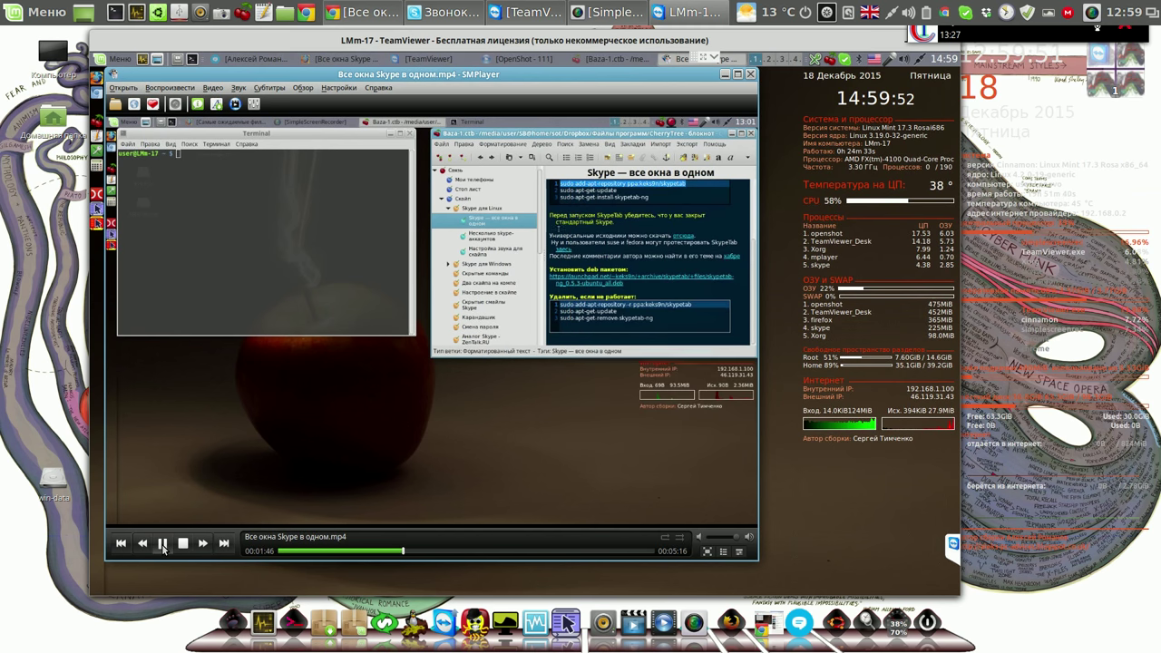
left_click(164, 544)
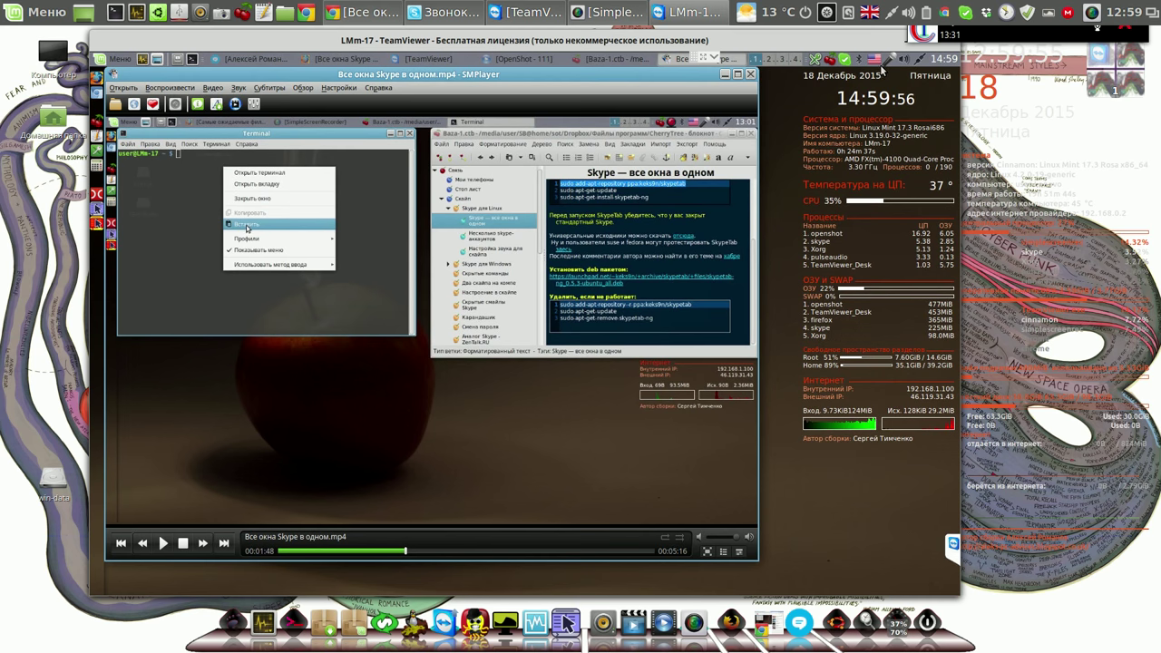
Step: Raise the remote computer's sound volume, and play short parts of the video to check its audio, pausing at 1:56
left_click(904, 60)
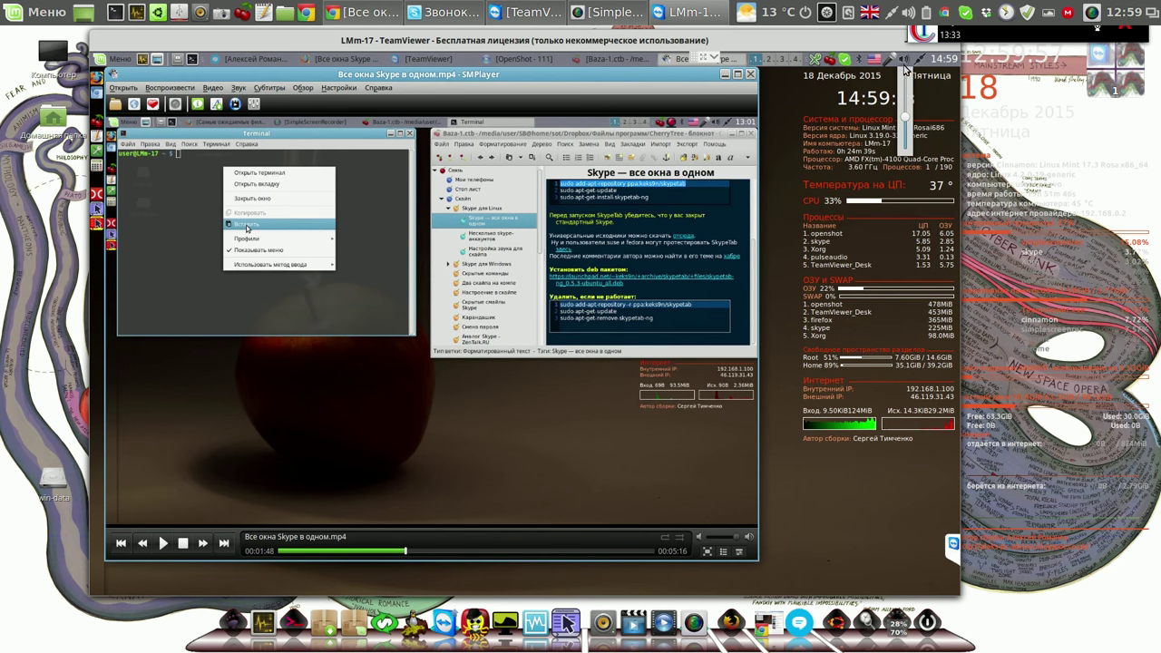
left_click_drag(908, 118, 905, 80)
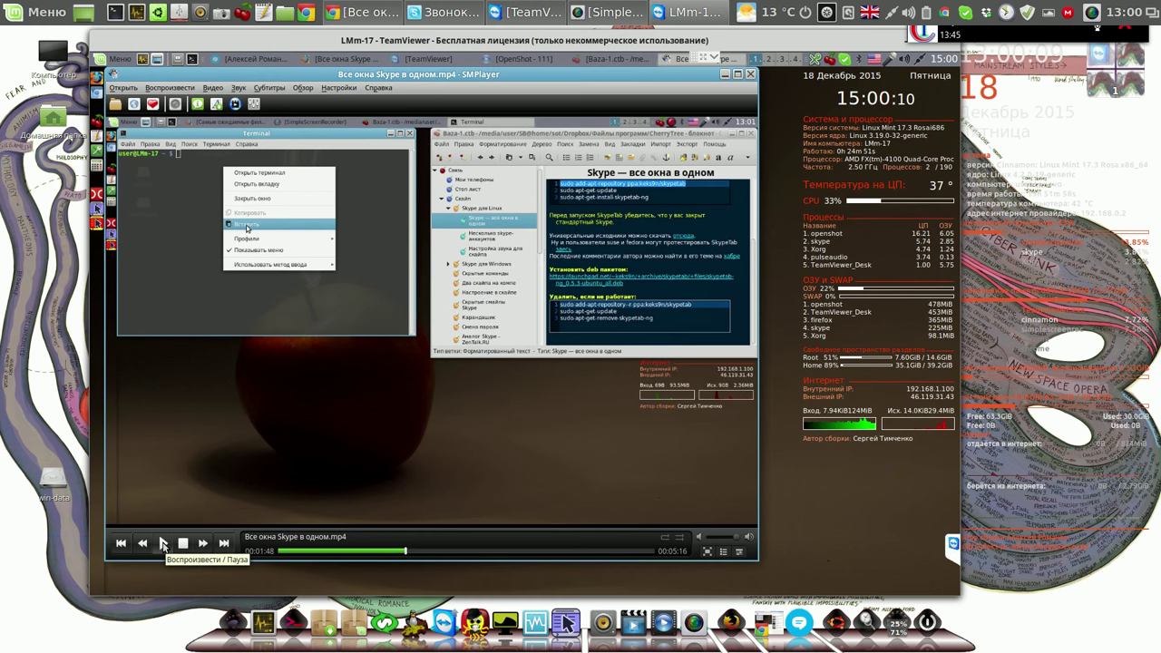
left_click(163, 543)
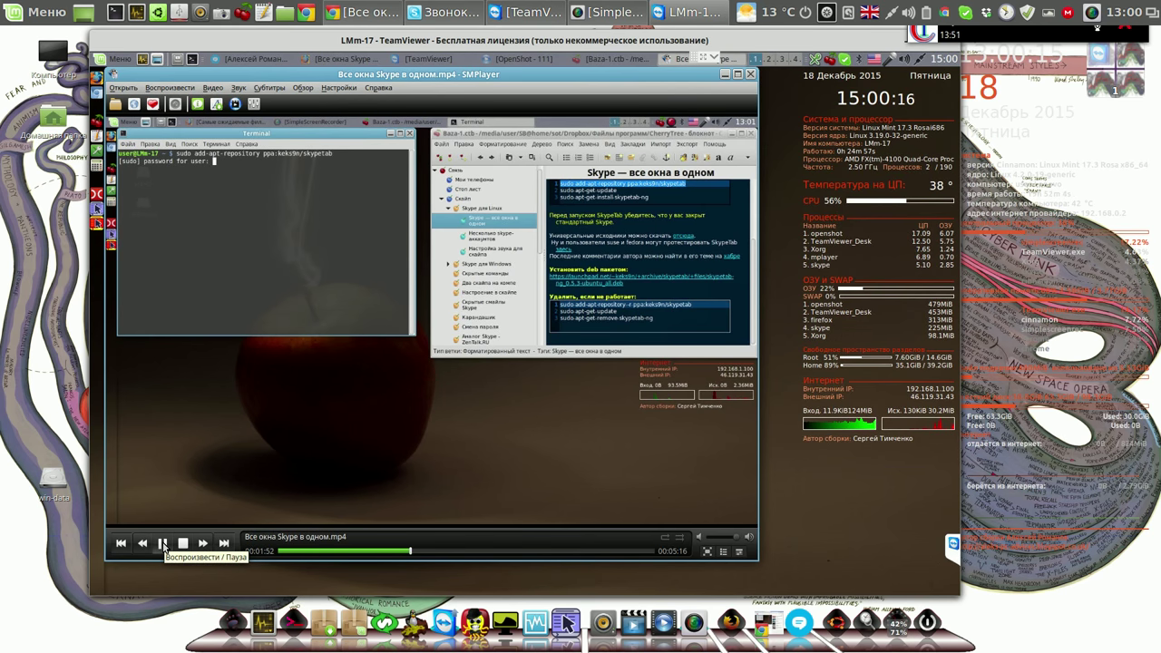
left_click(163, 542)
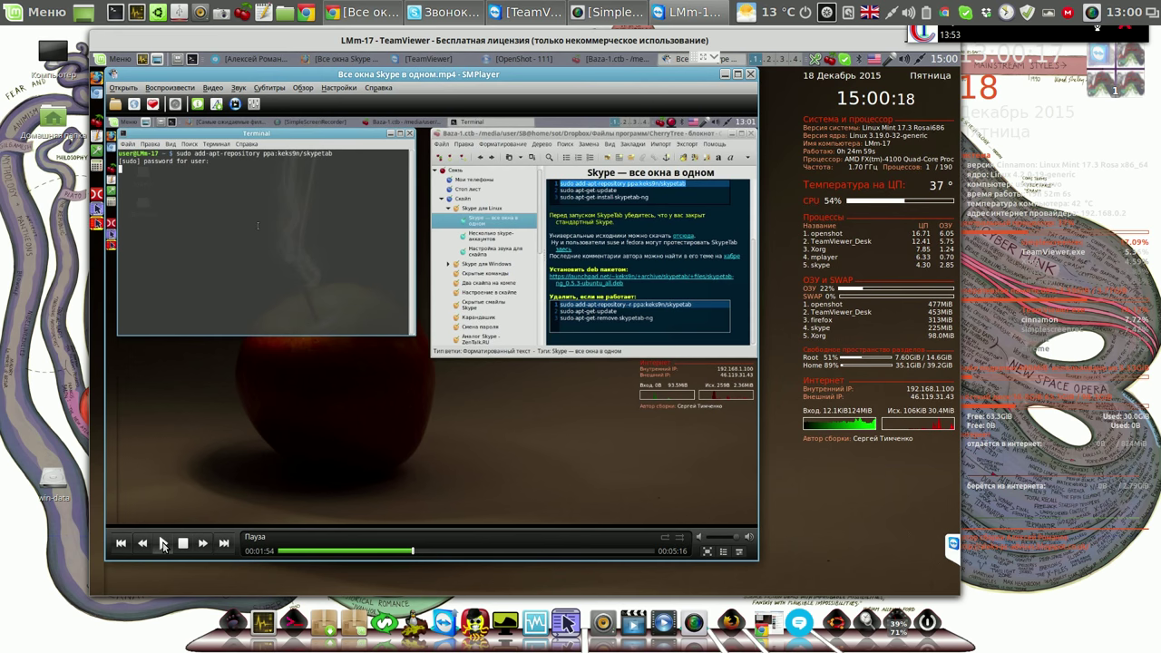
left_click(163, 543)
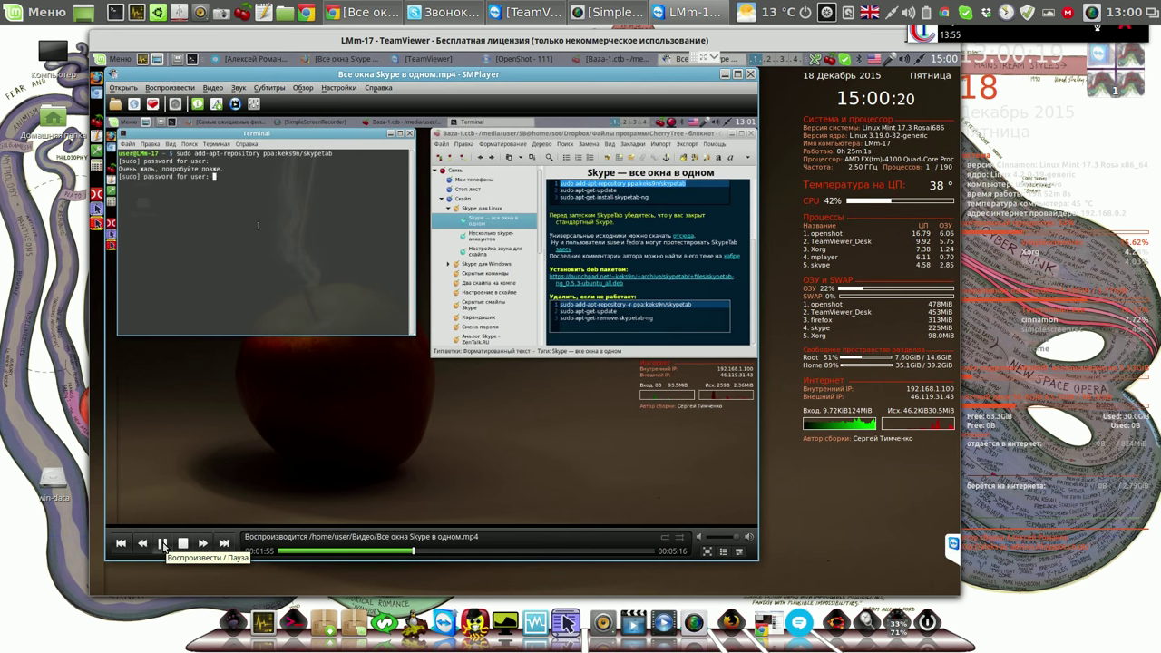
left_click(163, 542)
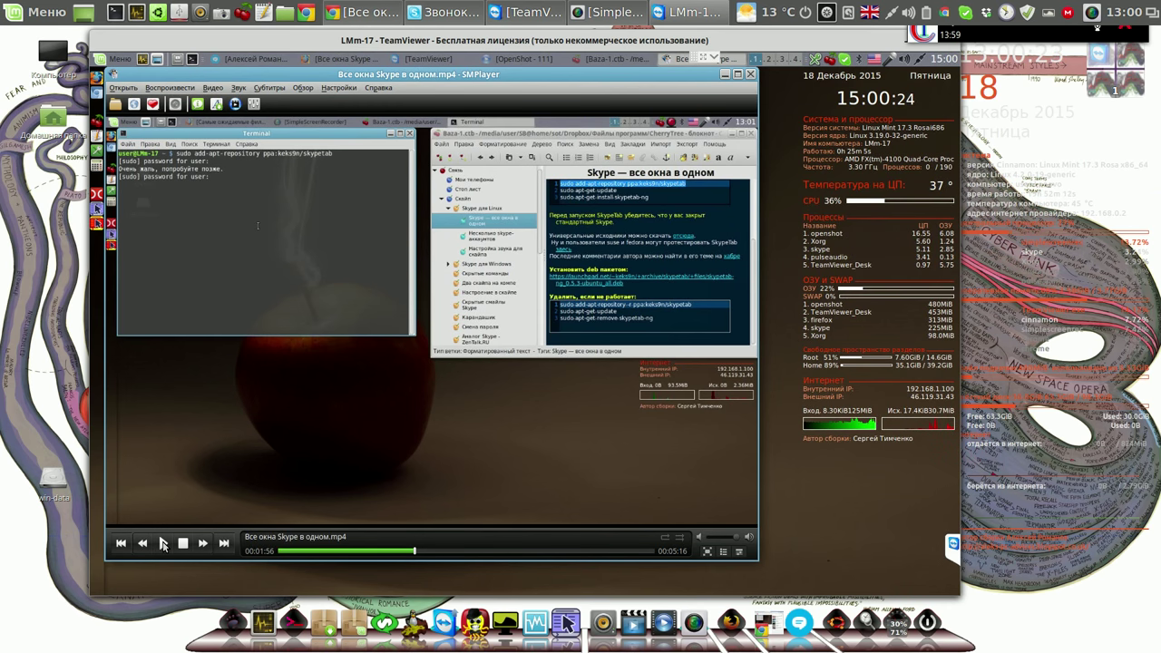
Step: Resume the video, skip forward through it and pause at 3:07
left_click(164, 543)
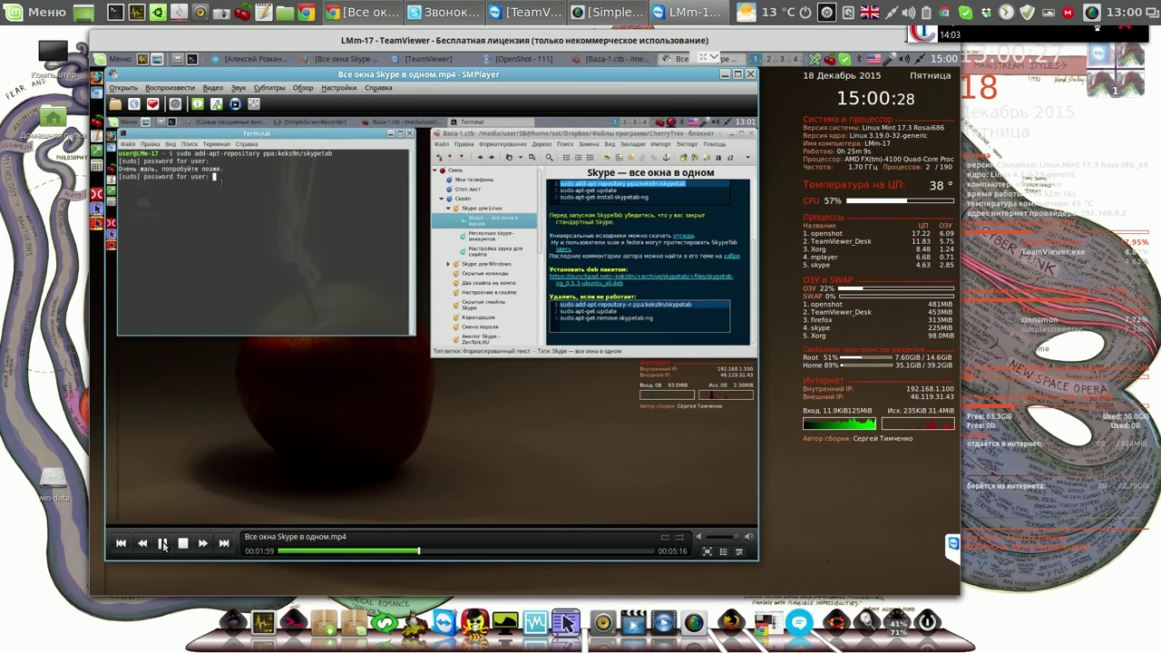
key("Right")
key("Right")
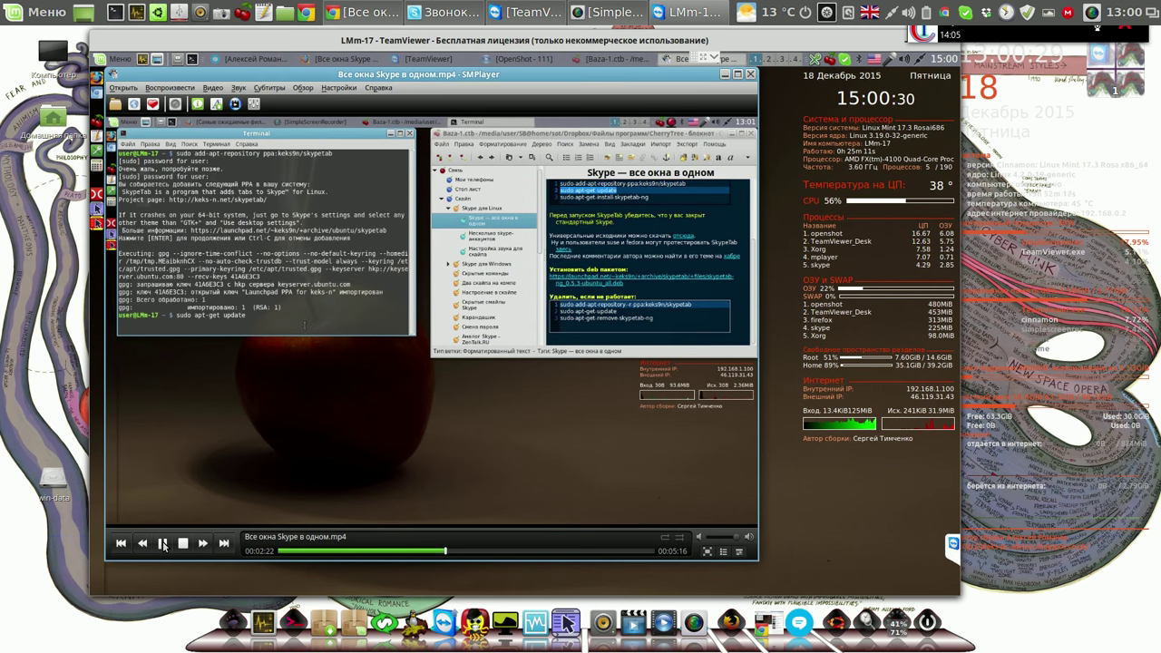
key("Right")
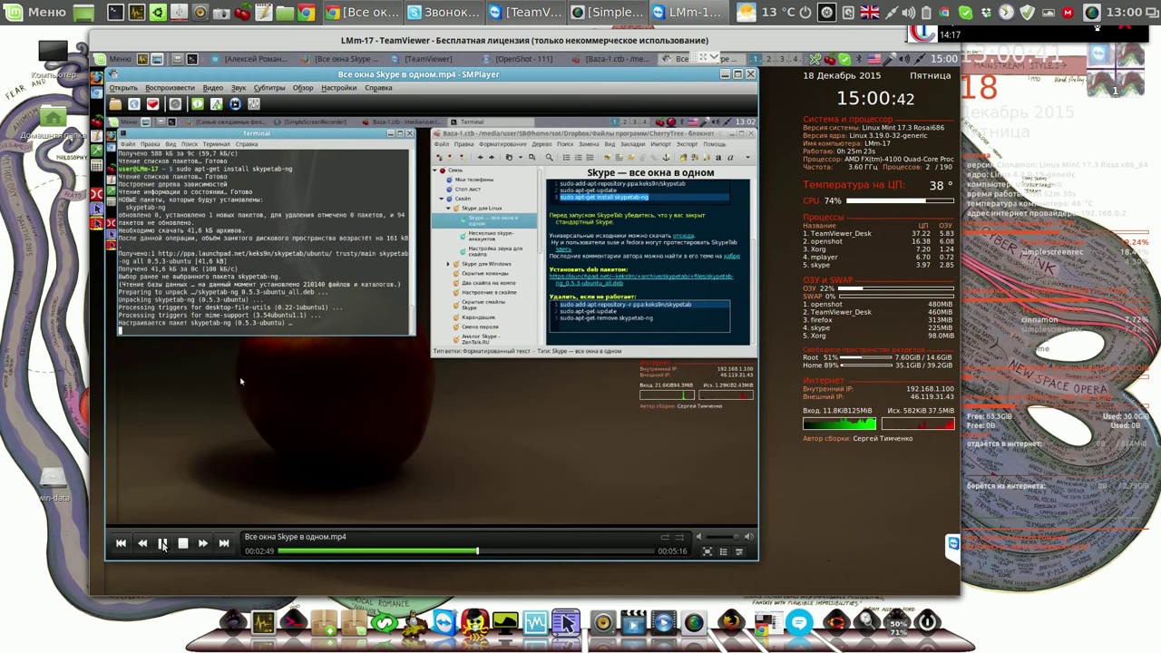
key("Right")
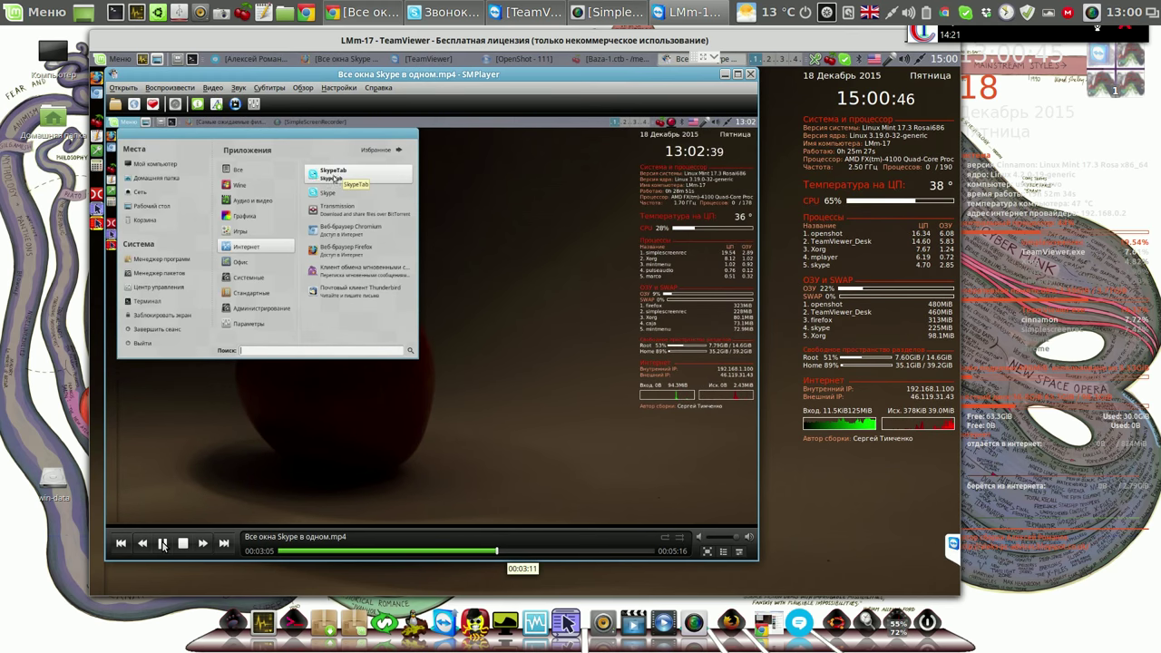
left_click(164, 543)
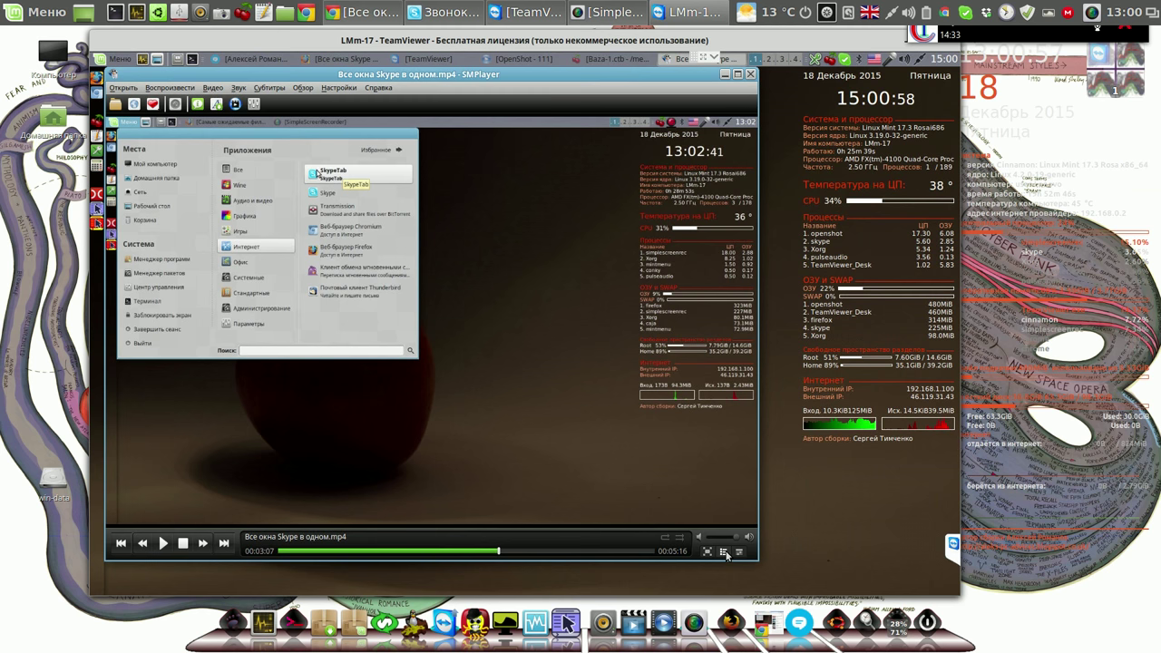
Step: Lower the local system volume to about half
key("XF86AudioLowerVolume")
key("XF86AudioLowerVolume")
key("XF86AudioLowerVolume")
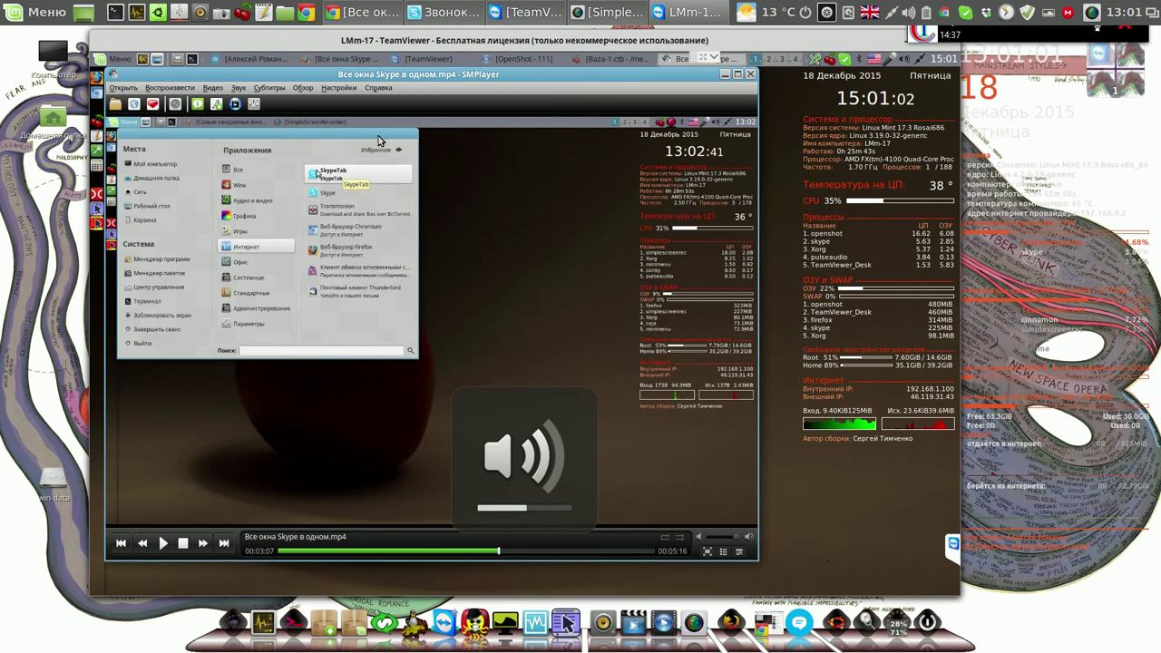
Step: Open the playing file's information and properties, highlight the video resolution, and review the video and audio track details
left_click(338, 88)
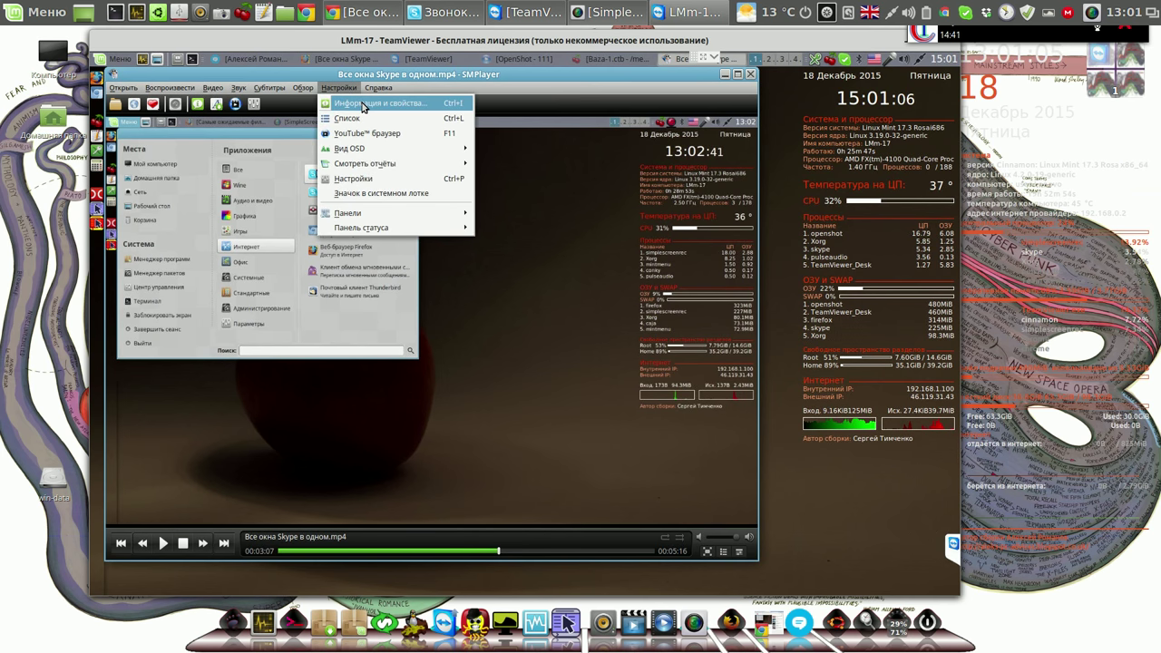
left_click(362, 105)
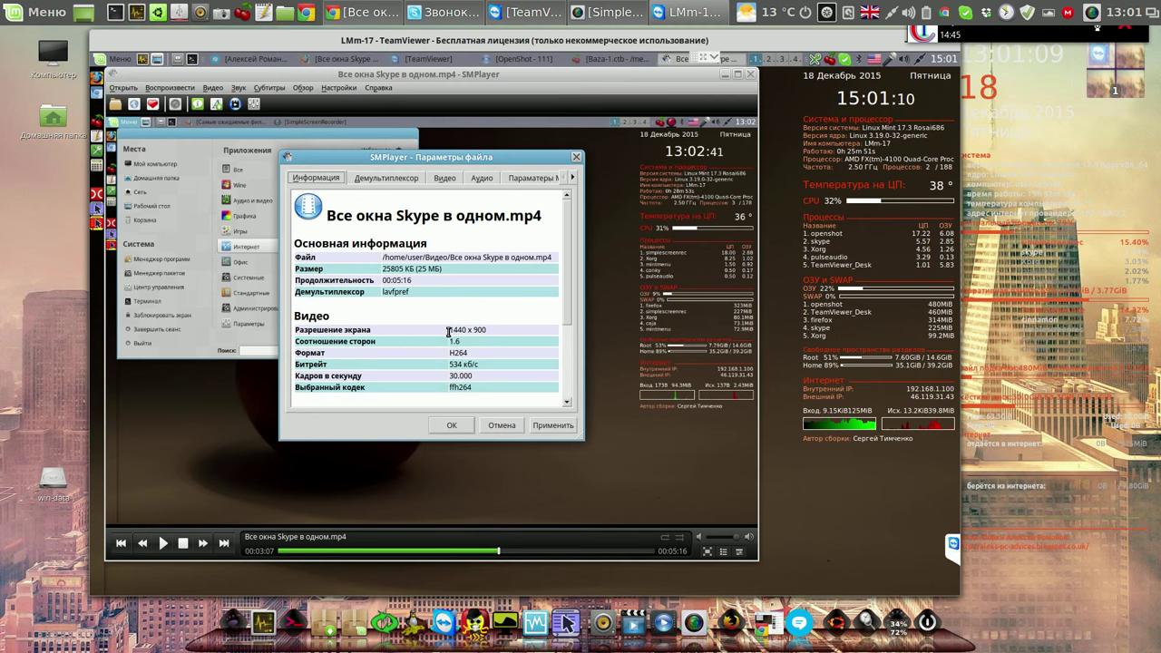
left_click_drag(449, 329, 492, 328)
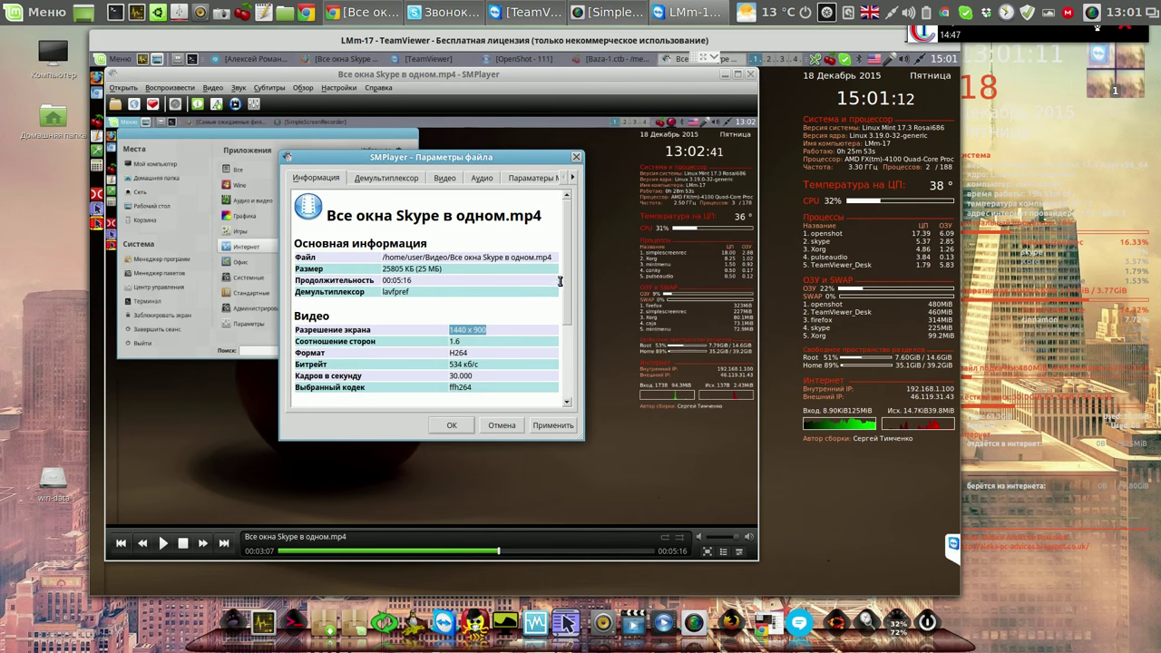
left_click_drag(564, 280, 570, 312)
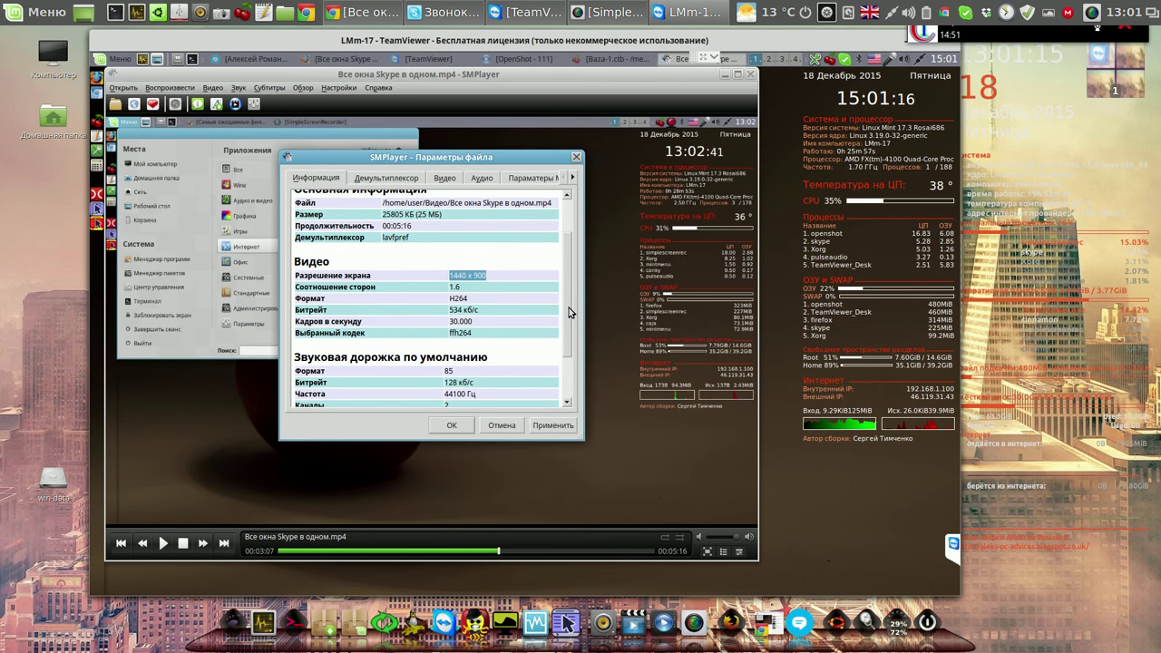
left_click_drag(569, 312, 573, 355)
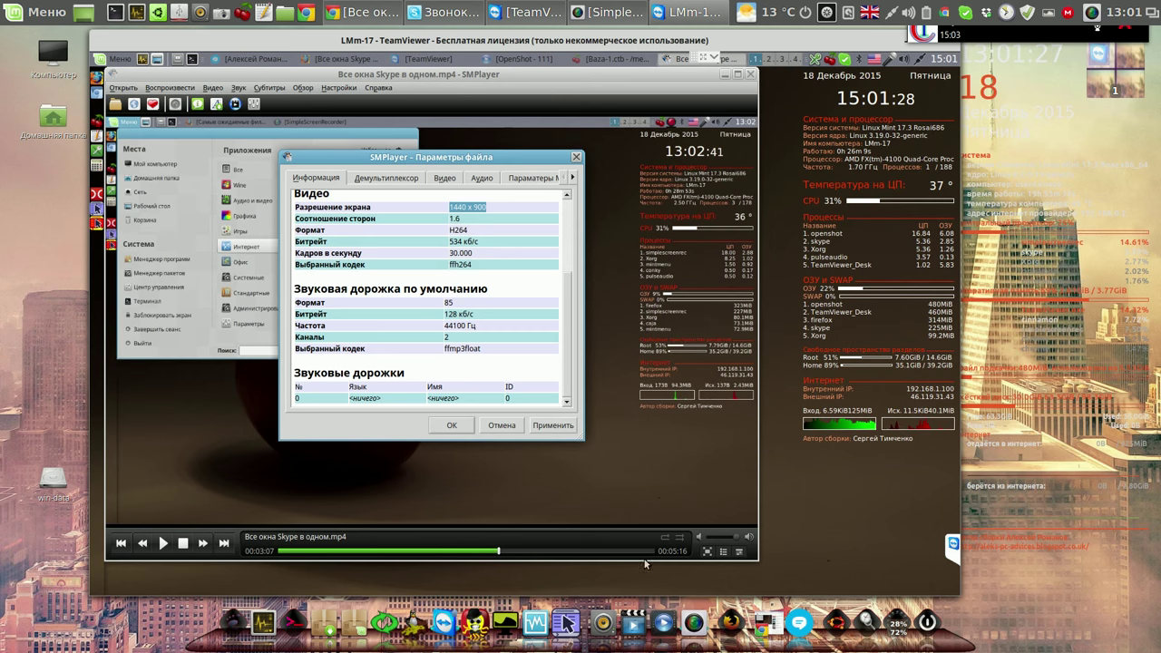
left_click(723, 553)
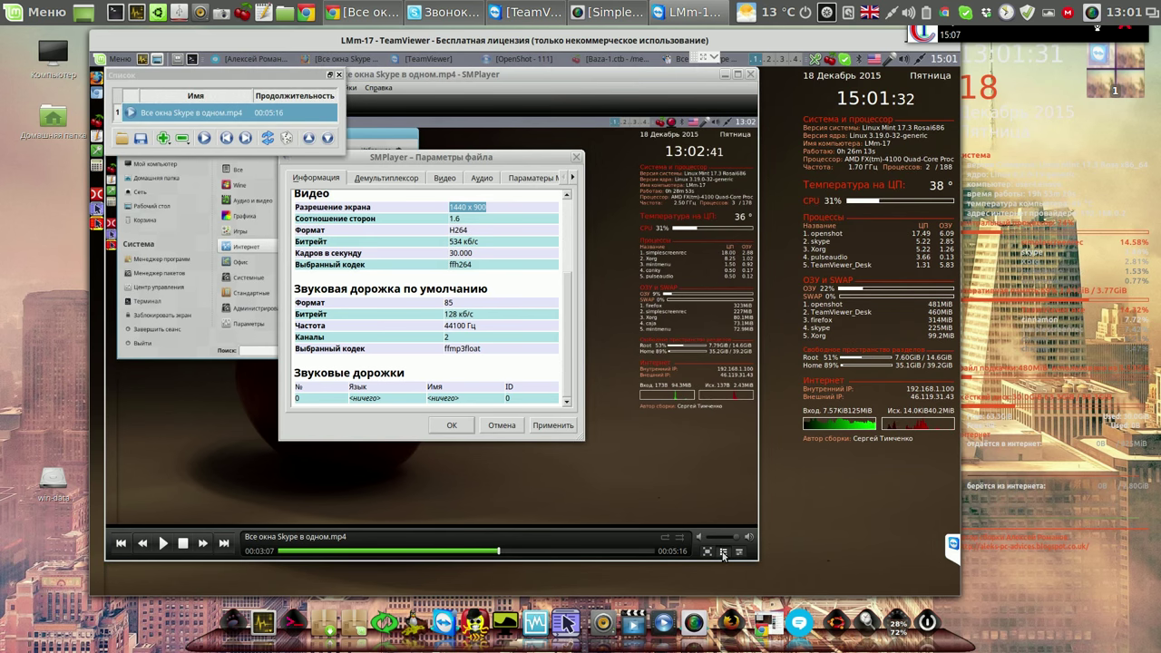
left_click(339, 76)
left_click(339, 77)
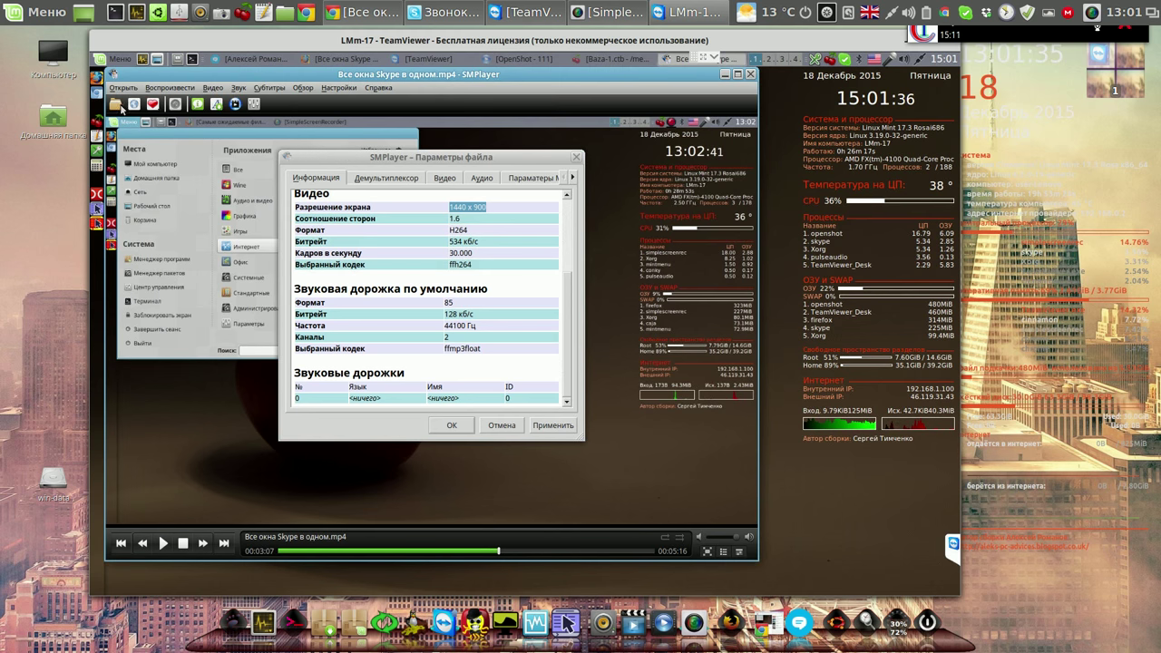
Step: Open the exported video 111.mp4 from the Видео folder in the player
left_click(118, 105)
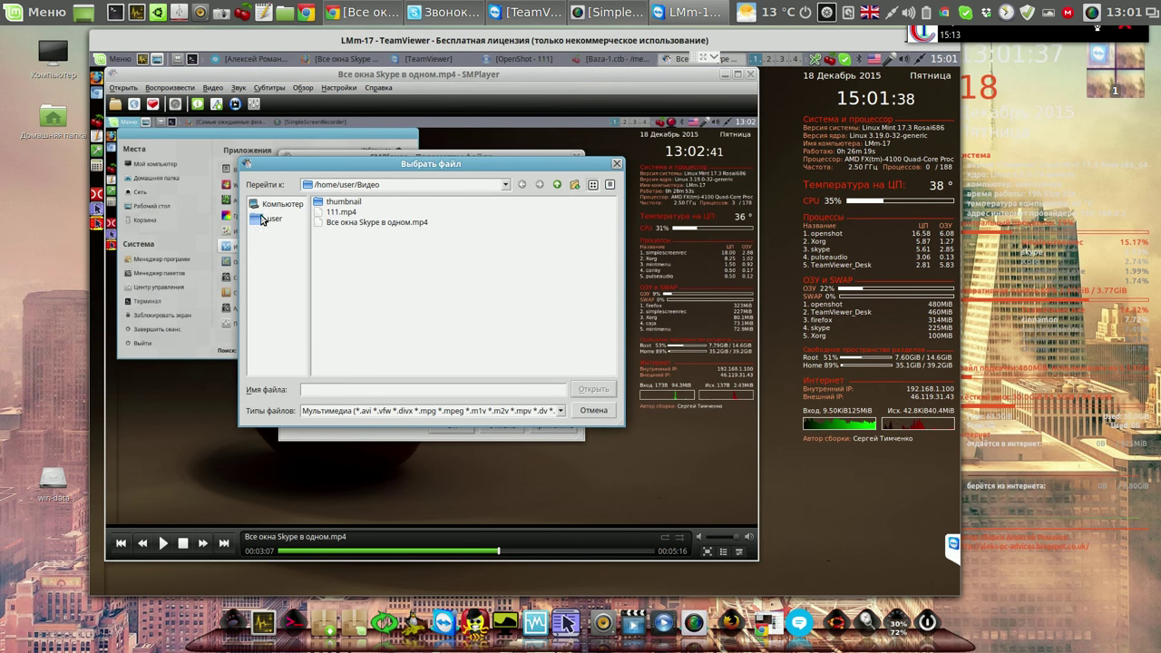
left_click(341, 212)
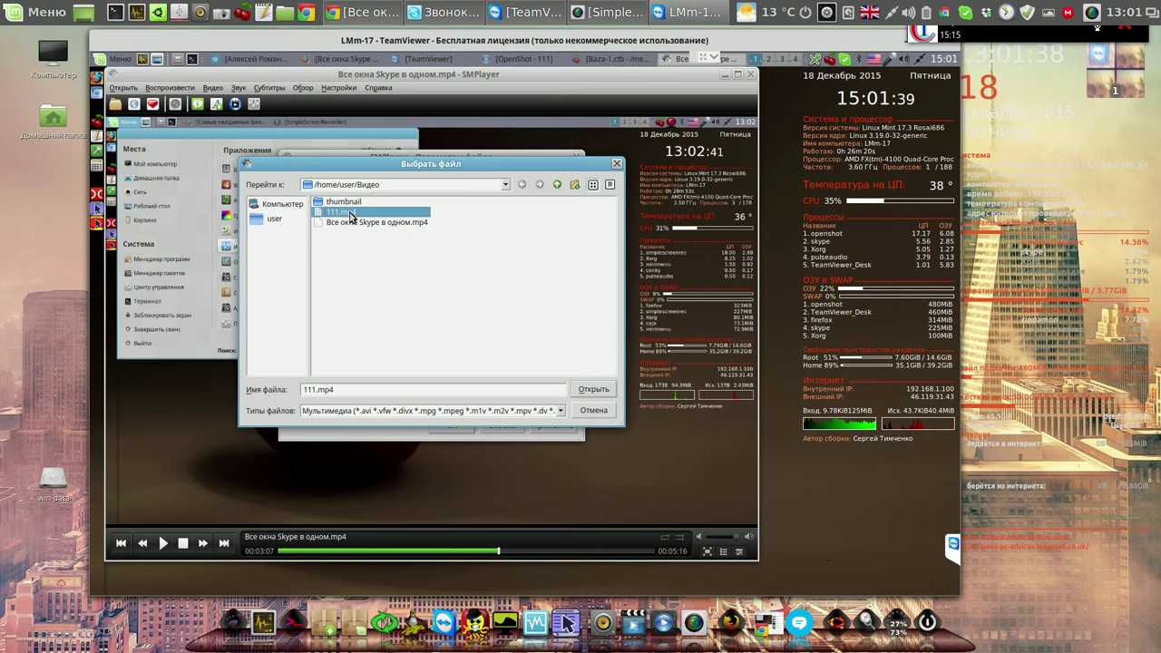
left_click(595, 390)
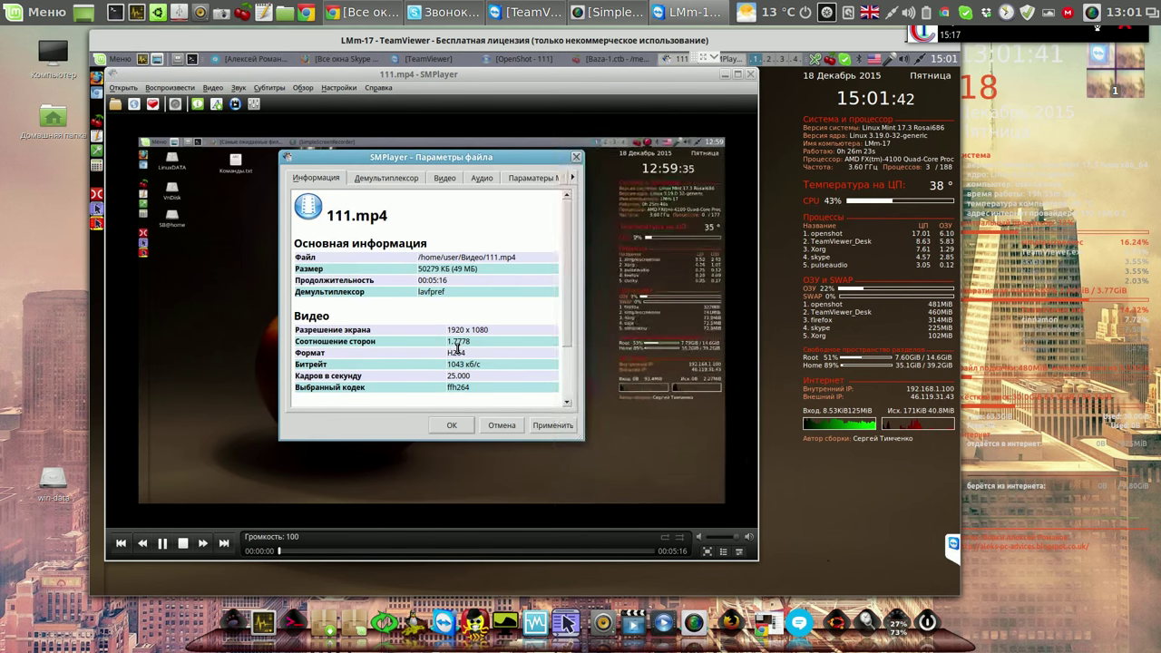
Step: Highlight the resolution in the file properties, review the video and audio track details, and close the properties and the player
left_click_drag(445, 330, 498, 329)
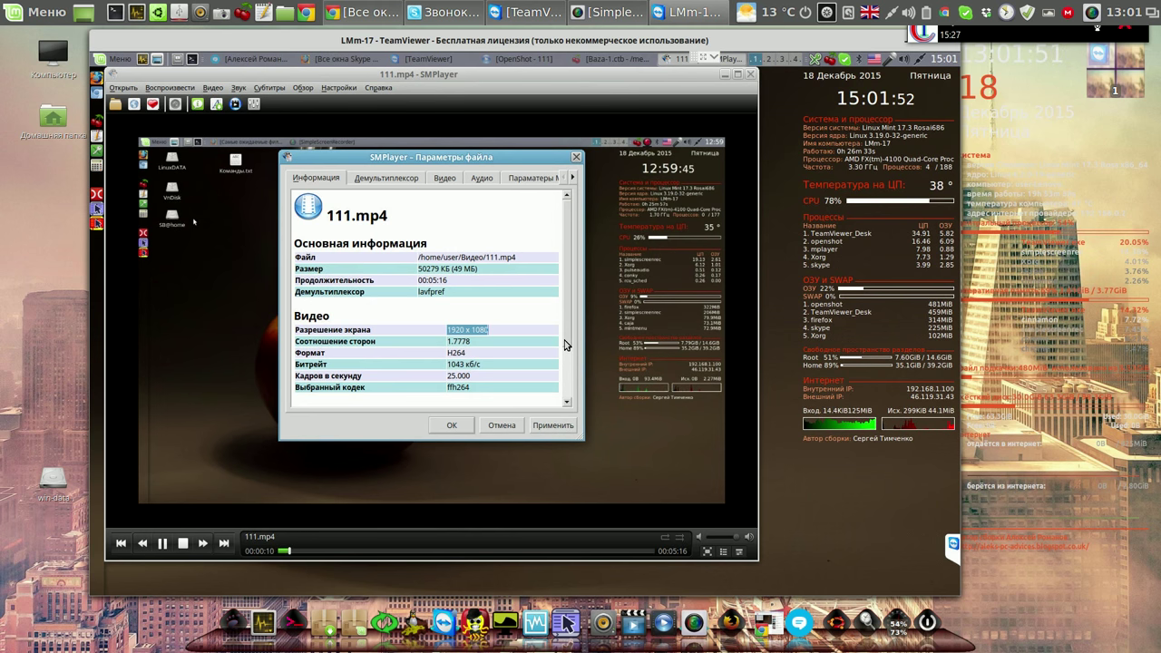
left_click_drag(564, 362, 563, 398)
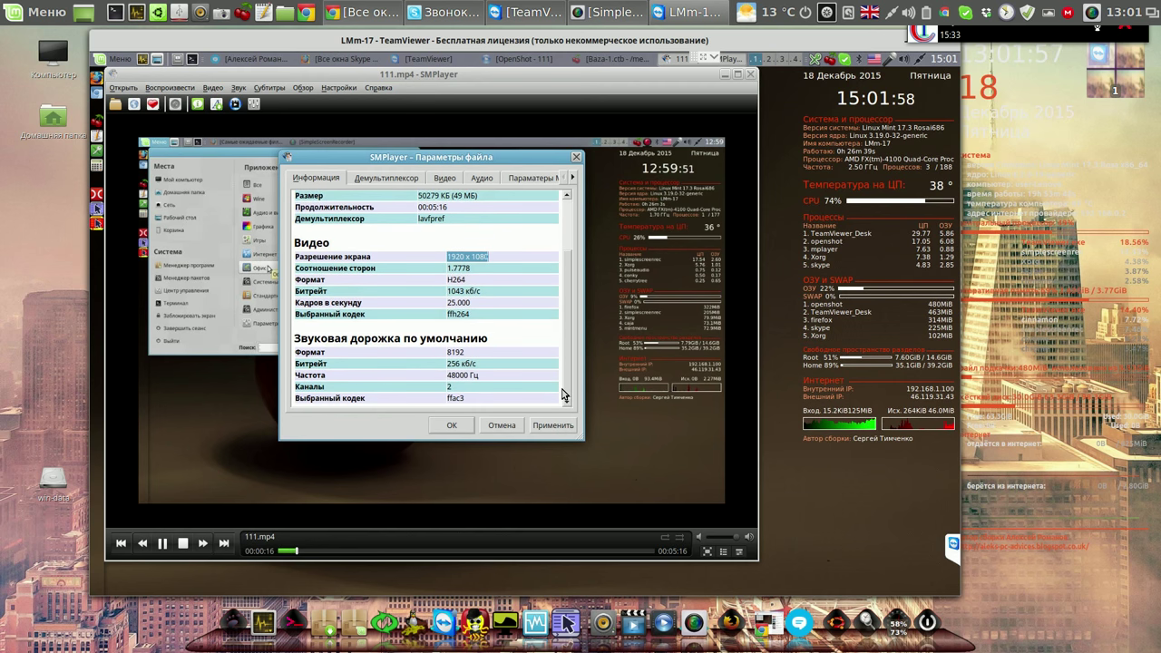
left_click(493, 257)
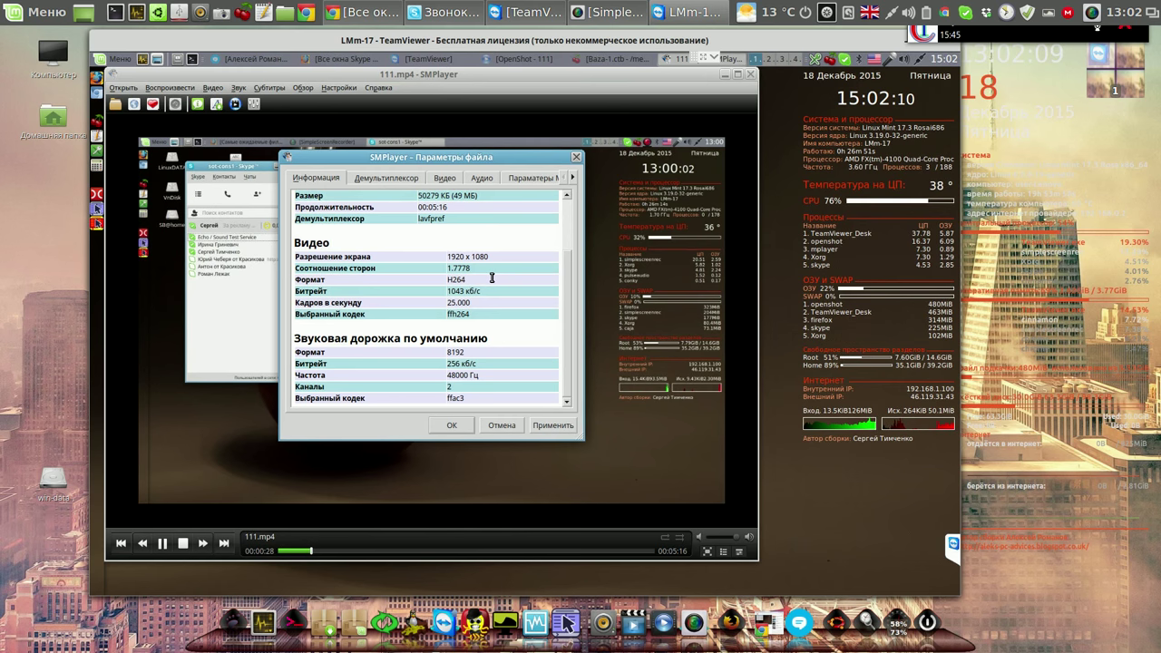
left_click(451, 426)
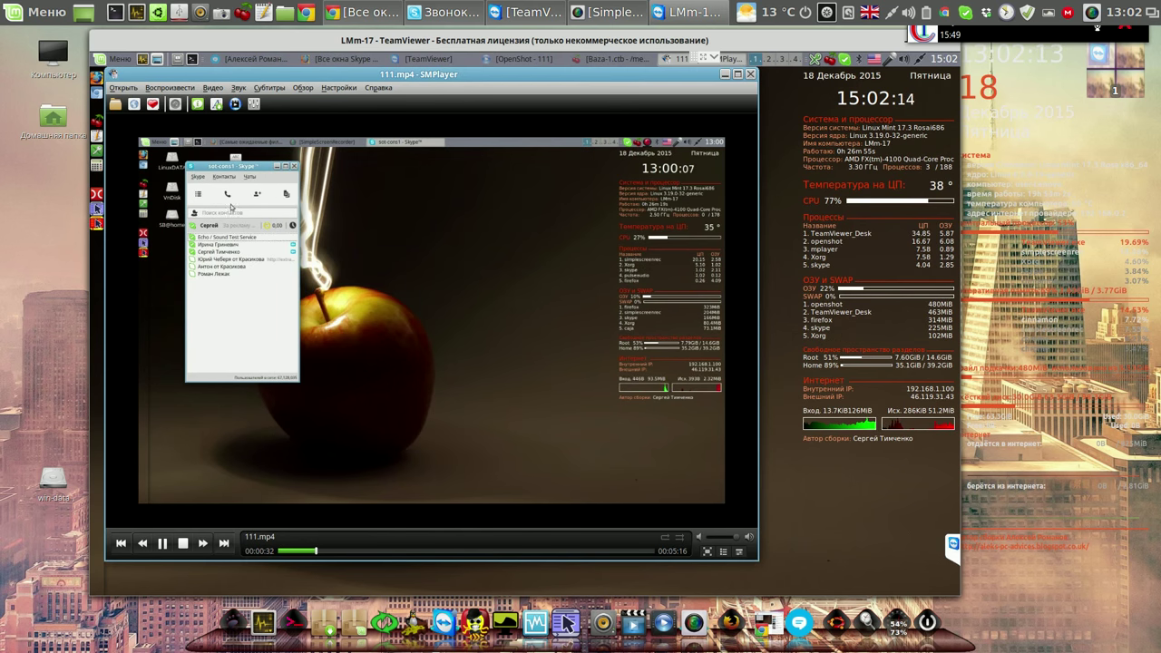
left_click(750, 76)
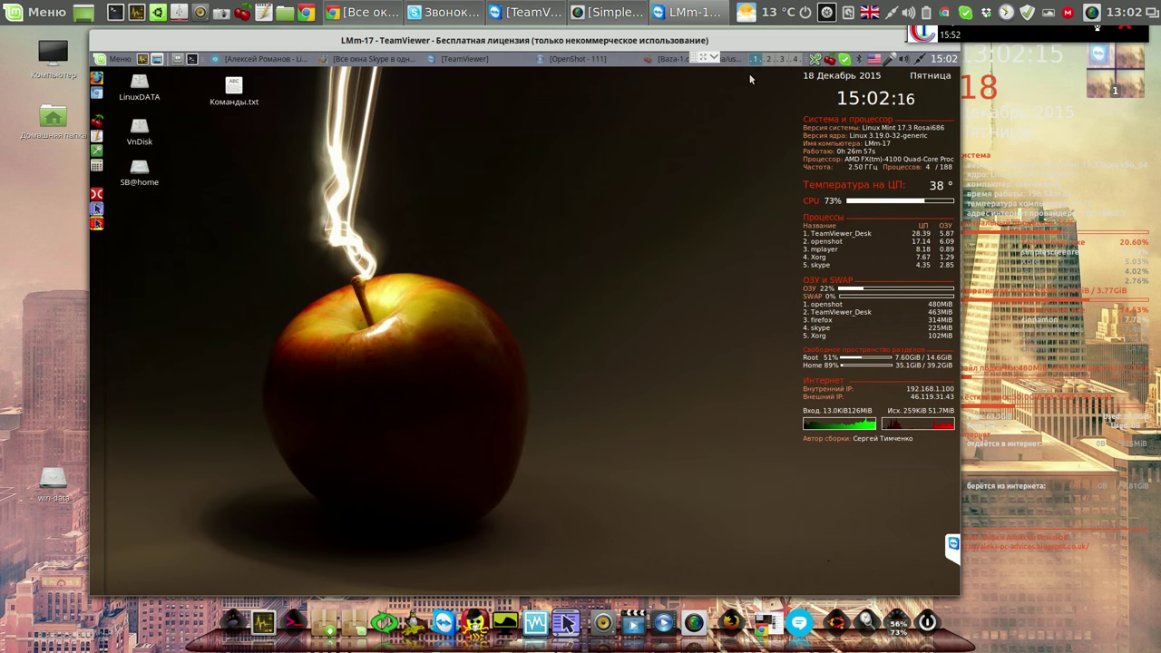
Step: Switch to the YouTube upload page in Firefox and upload 111.mp4 from the Видео folder
left_click(365, 60)
left_click(419, 102)
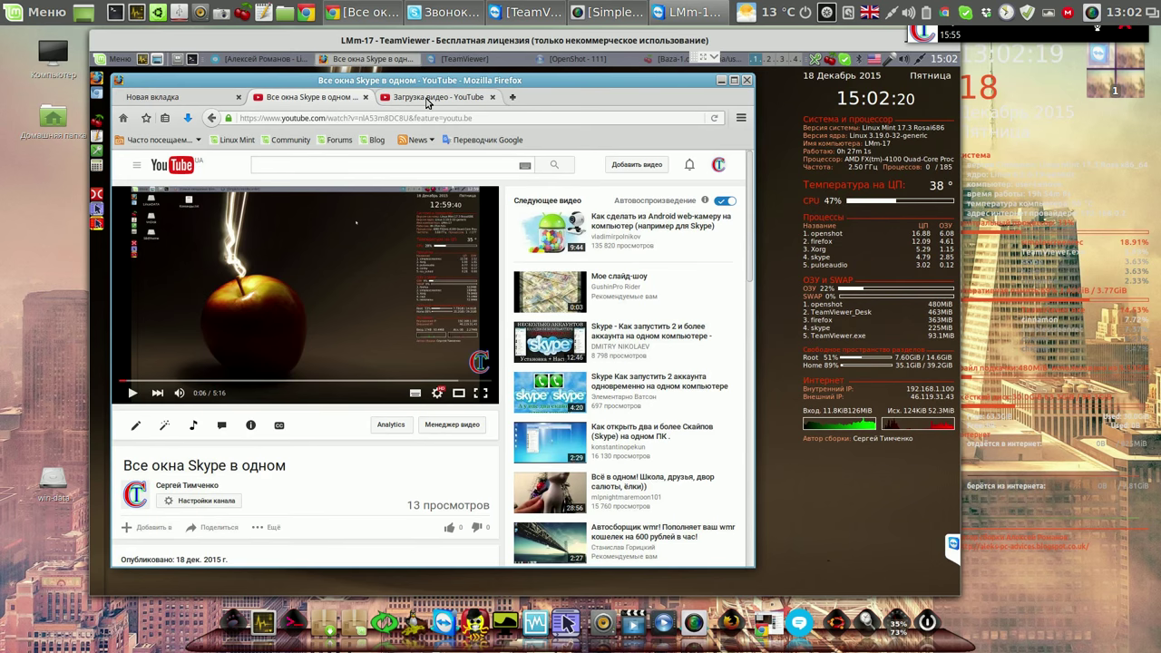
left_click(362, 262)
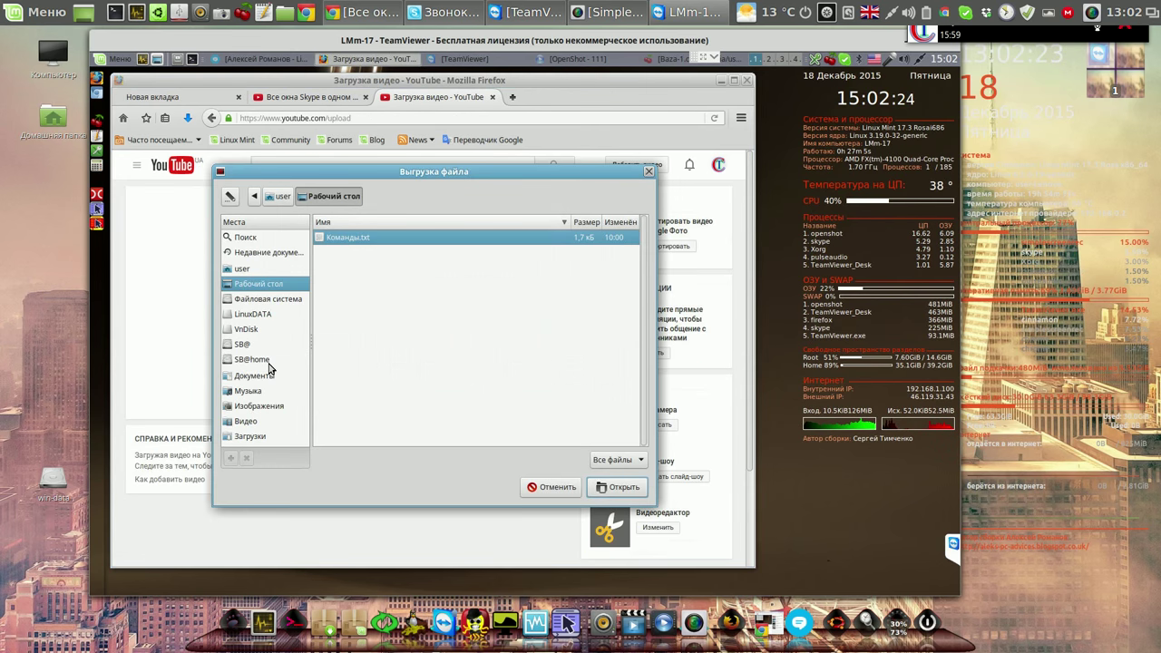
left_click(250, 422)
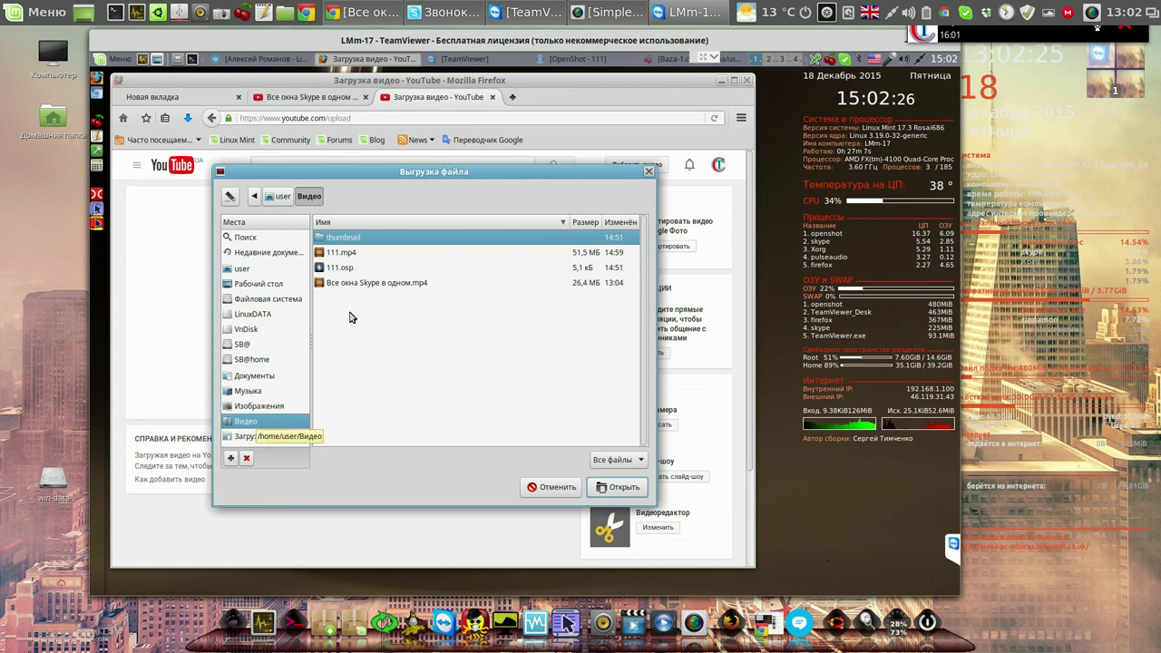
left_click(350, 257)
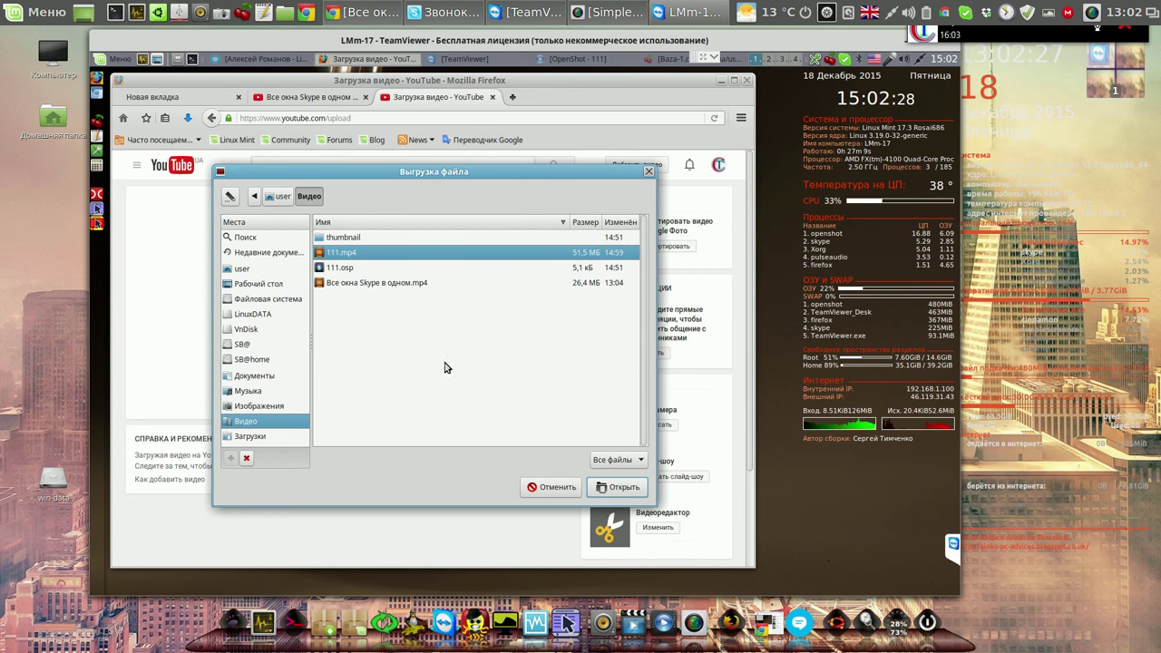
left_click(618, 488)
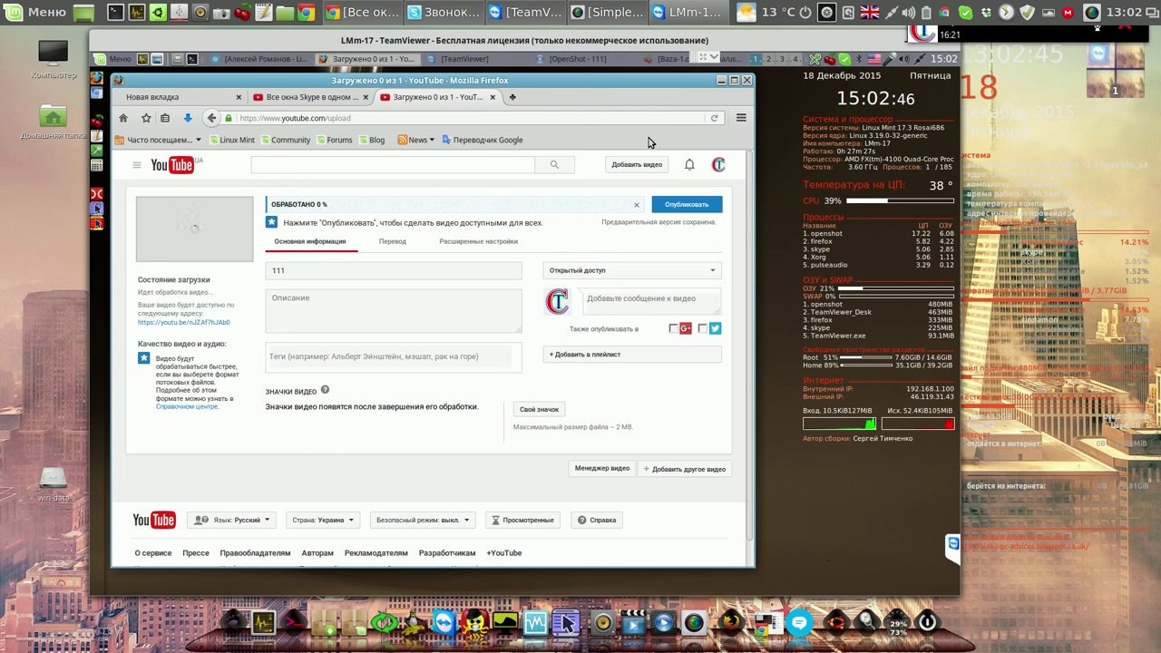
Step: Open the information and settings of the old video Все окна Skype в одном and set its access to Ограниченный доступ
left_click(329, 101)
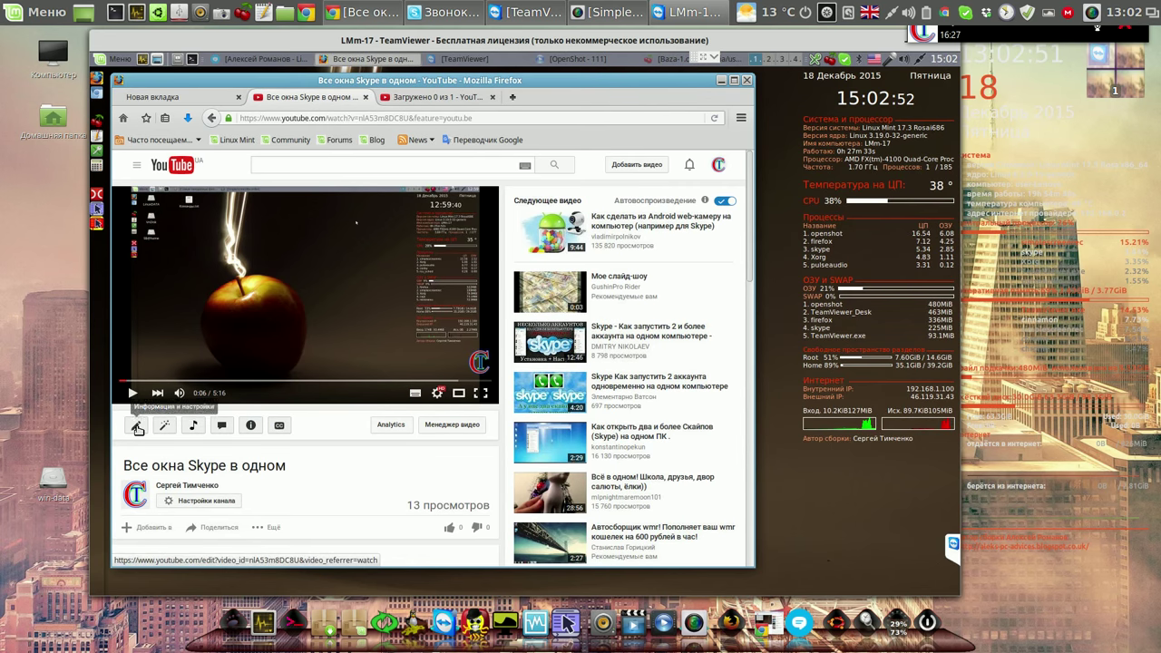
left_click(136, 428)
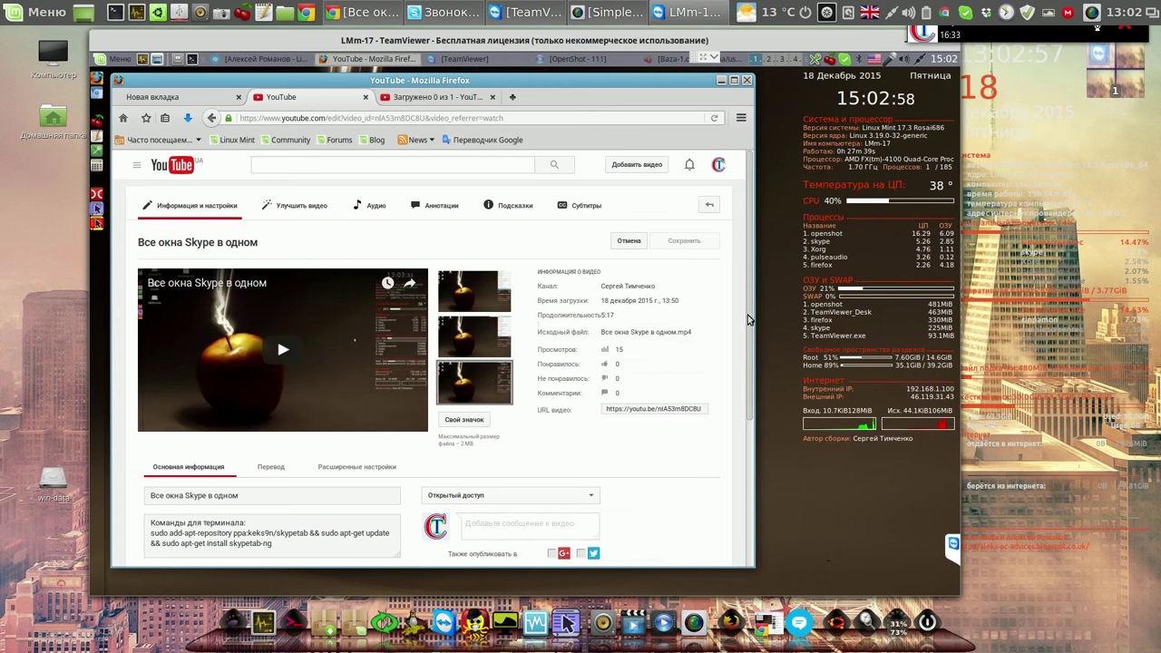
scroll(745, 350, "down", 2)
left_click(590, 396)
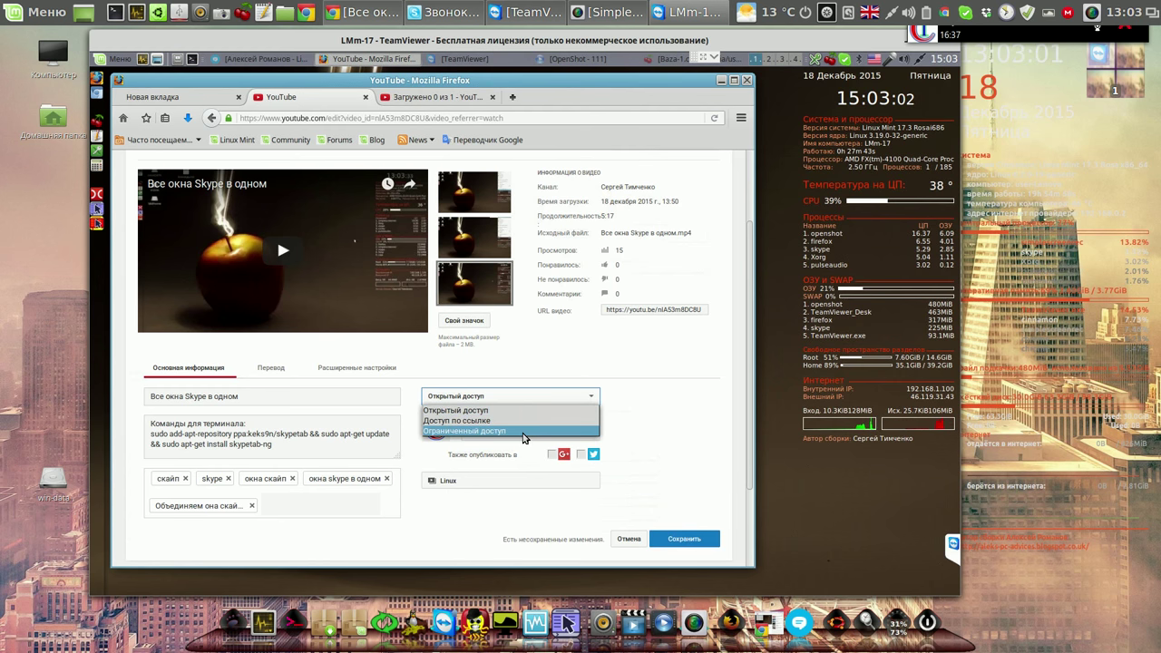
left_click(523, 432)
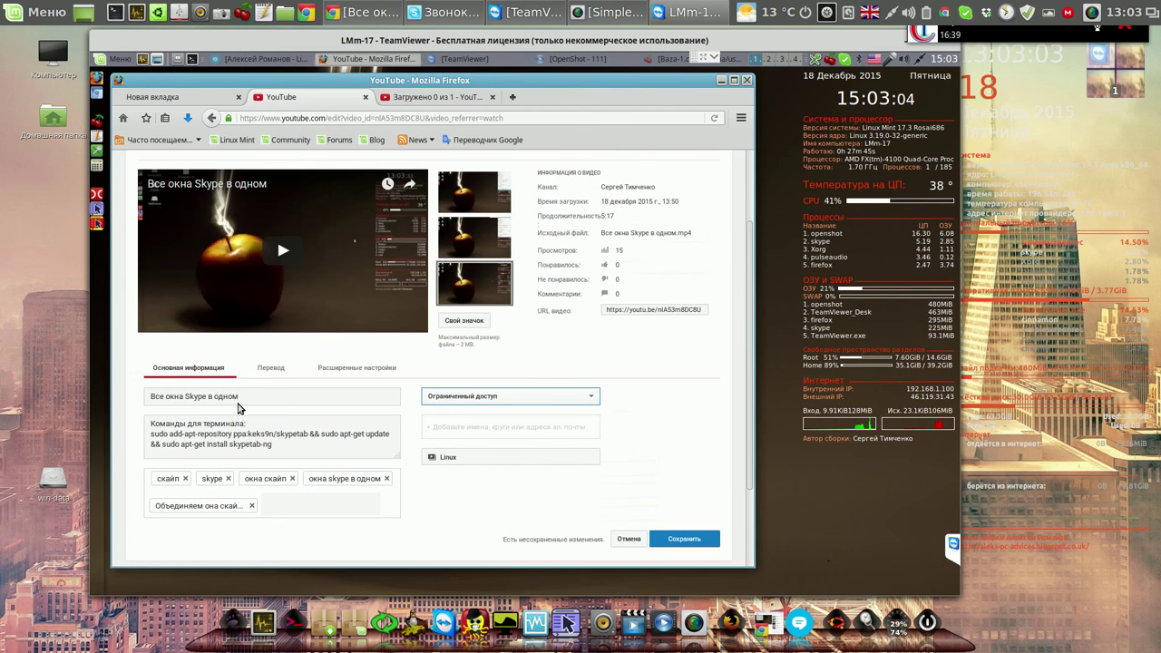
Step: Copy the old video's title, Все окна Skype в одном, and paste it over the title of the new upload
left_click_drag(241, 397, 141, 397)
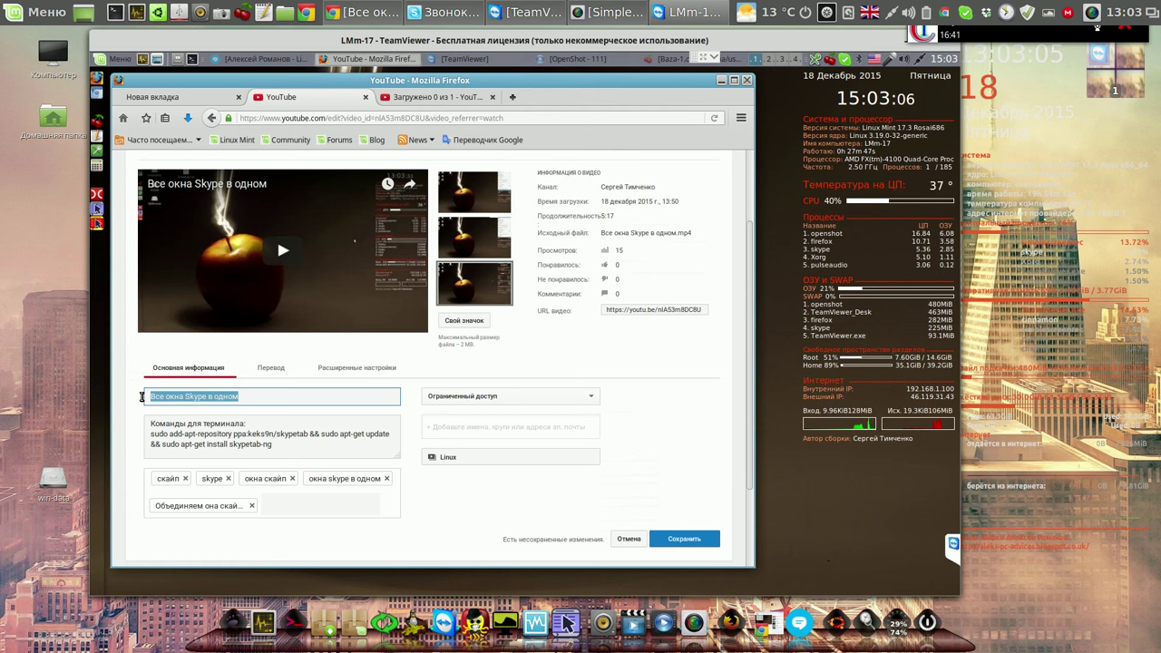
right_click(168, 401)
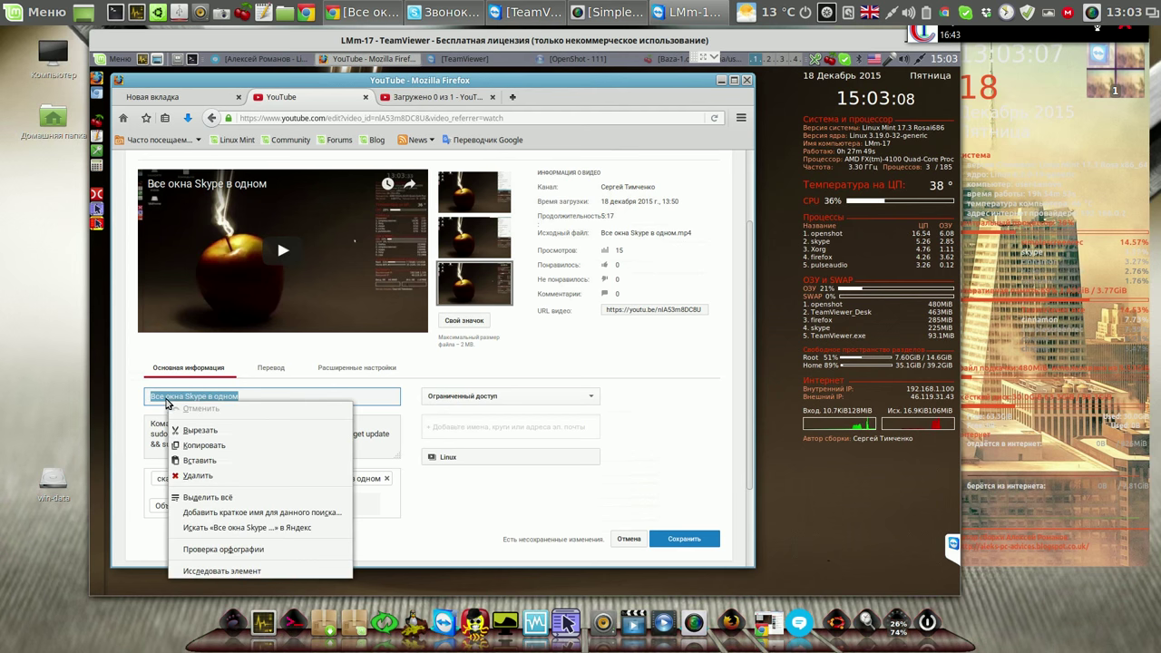
left_click(200, 445)
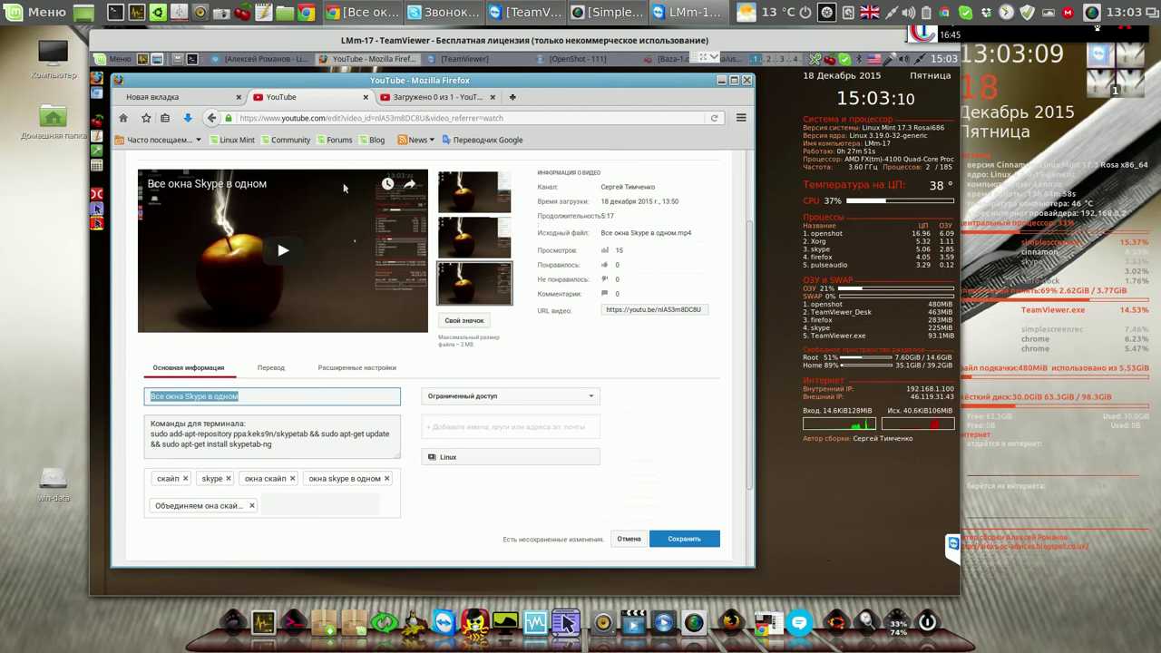
left_click(428, 101)
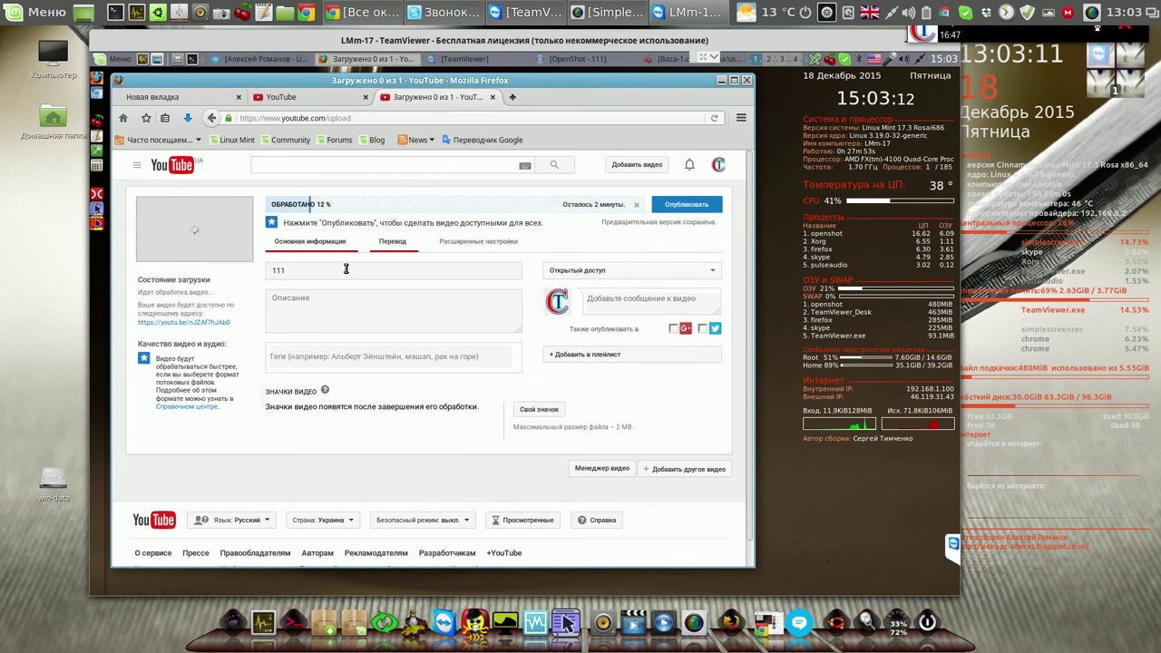
double_click(275, 270)
right_click(276, 272)
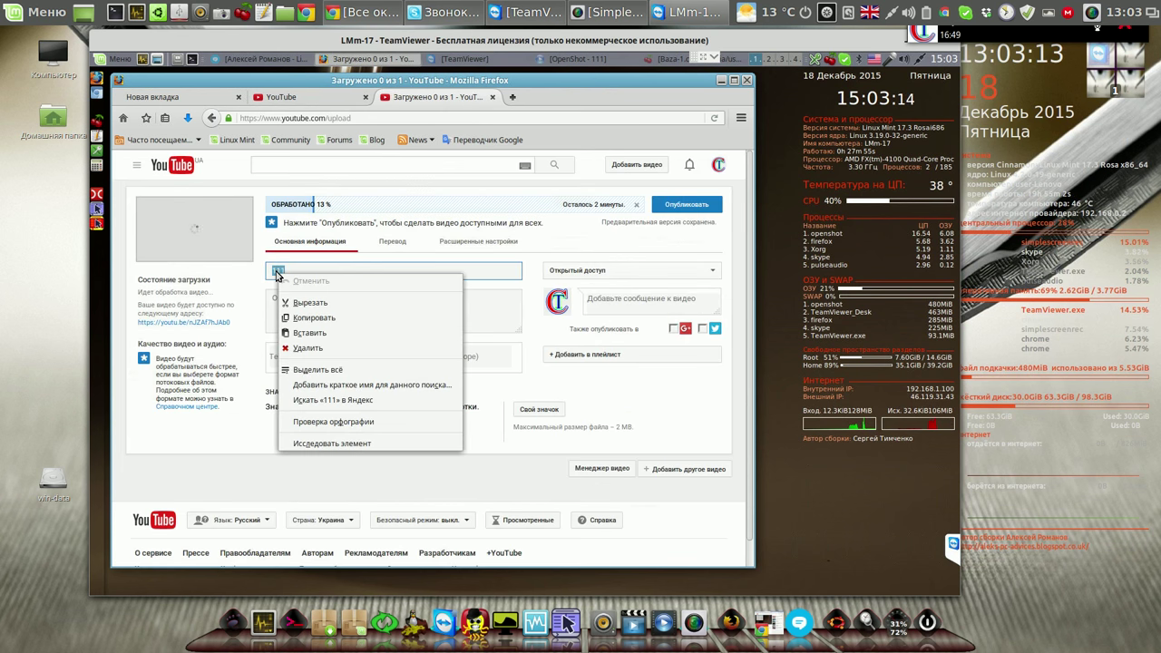
left_click(309, 333)
left_click(302, 311)
Step: Copy the old video's full description with the terminal commands and paste it into the new upload's description
left_click(331, 102)
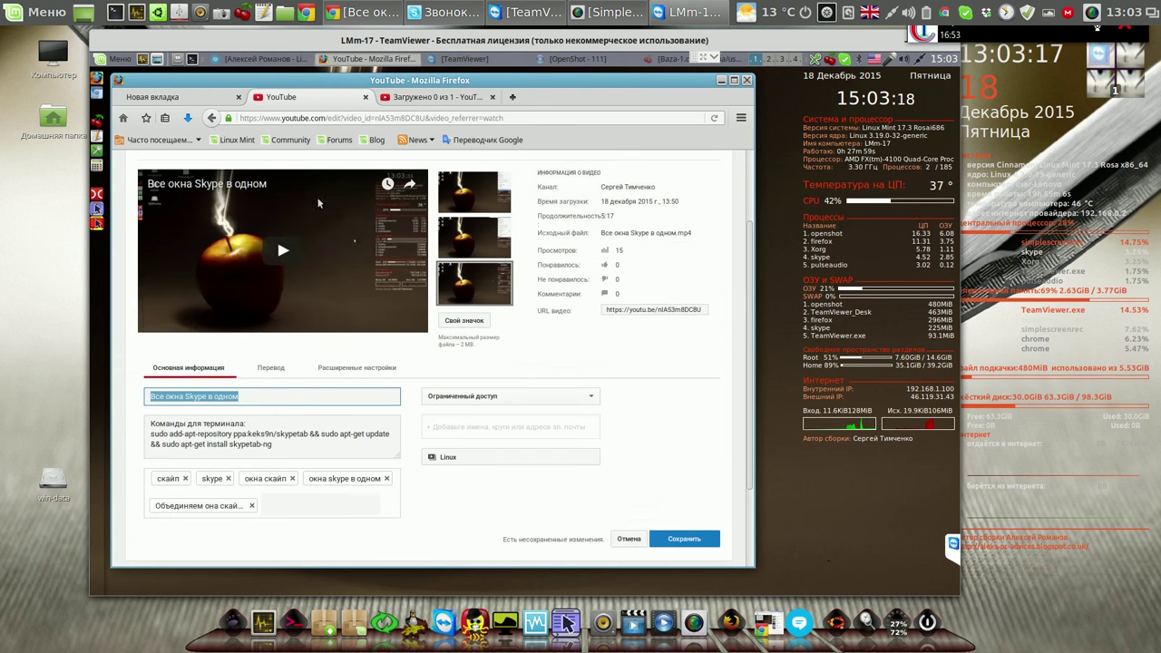
left_click_drag(279, 445, 147, 424)
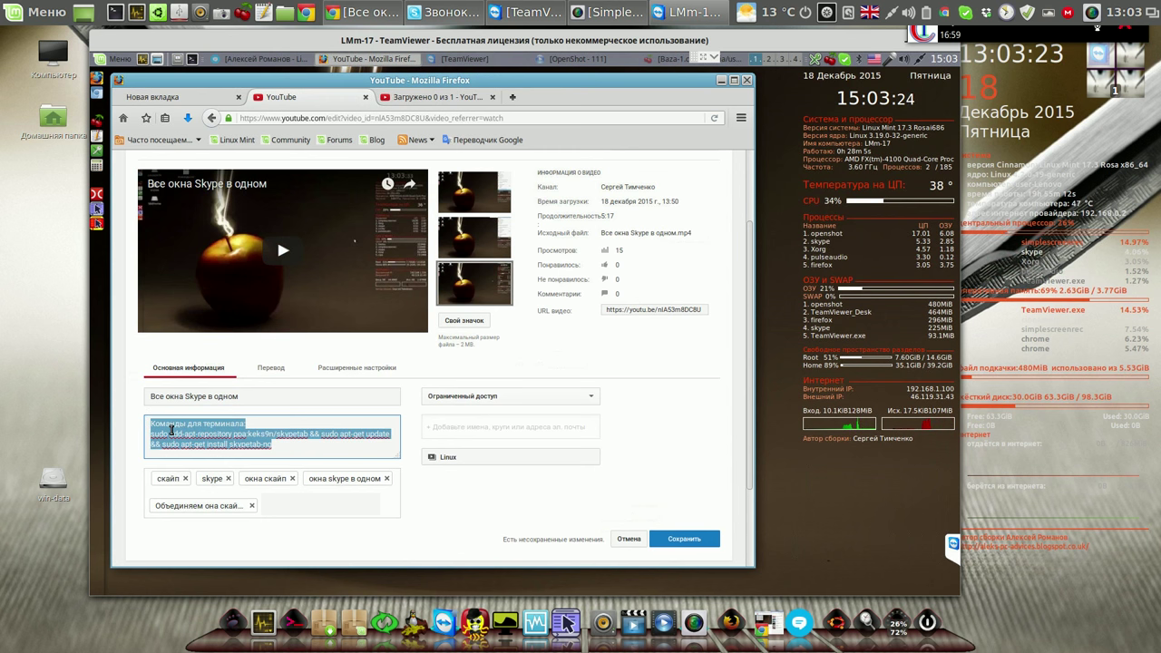
right_click(171, 429)
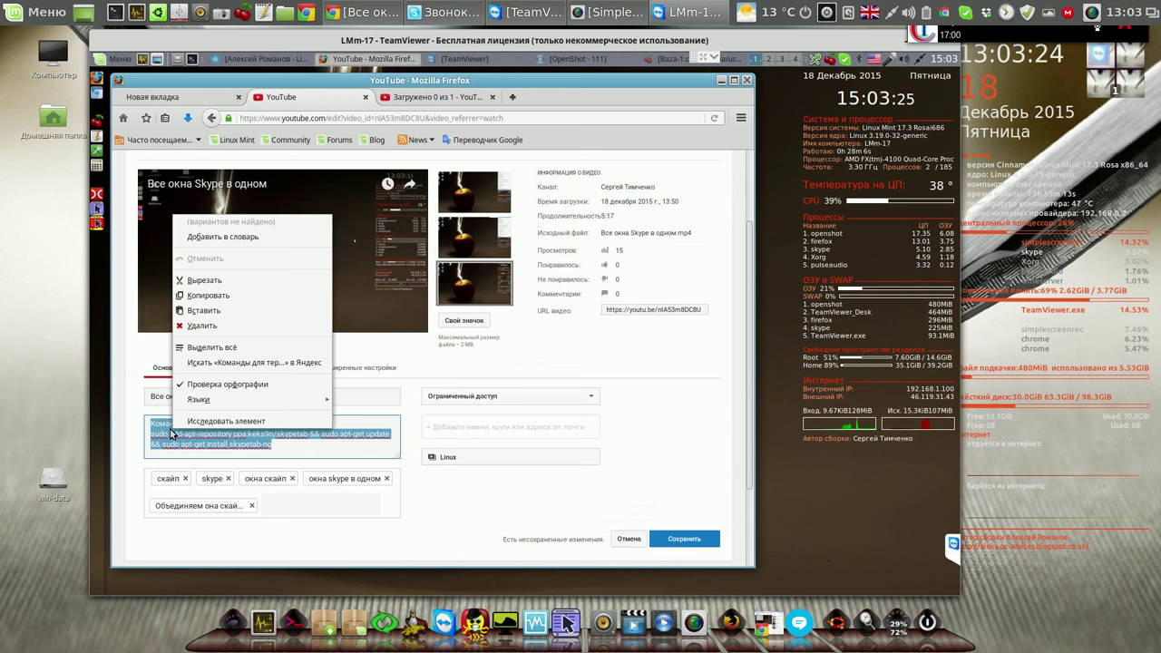
left_click(214, 298)
key("ctrl+Tab")
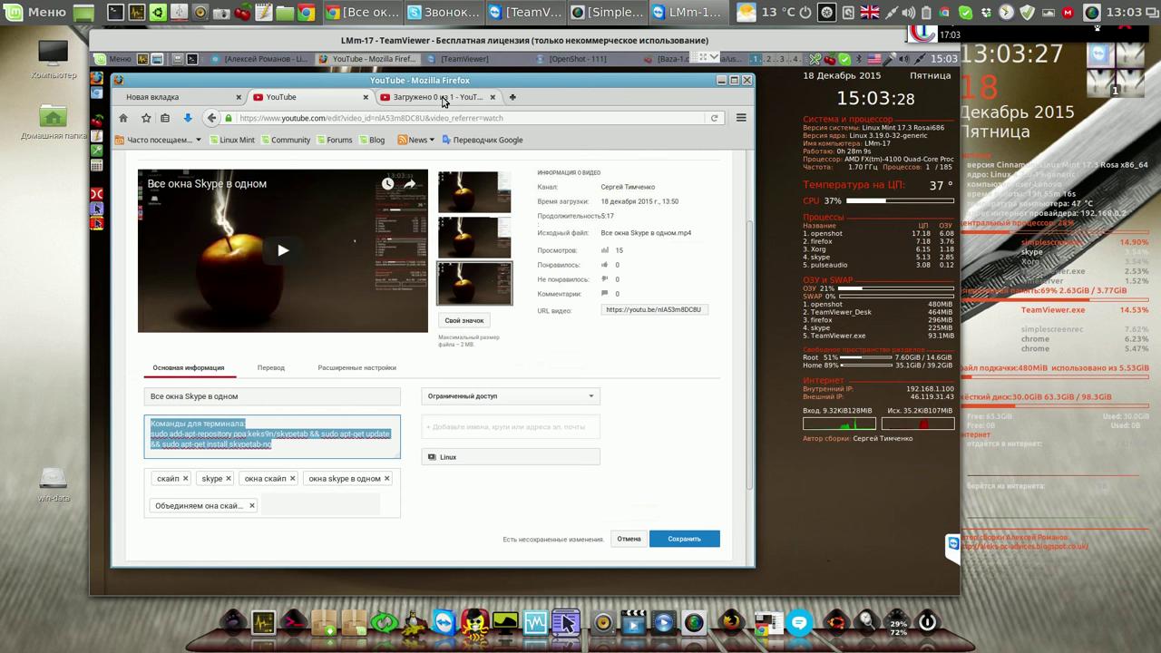
right_click(310, 305)
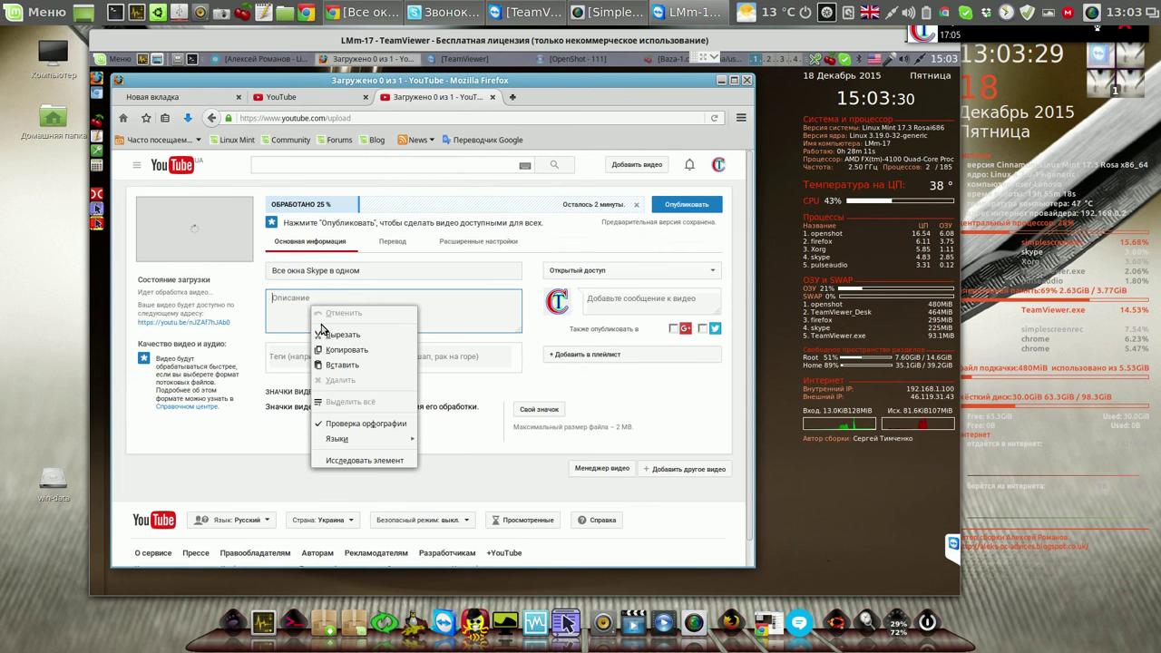
left_click(331, 366)
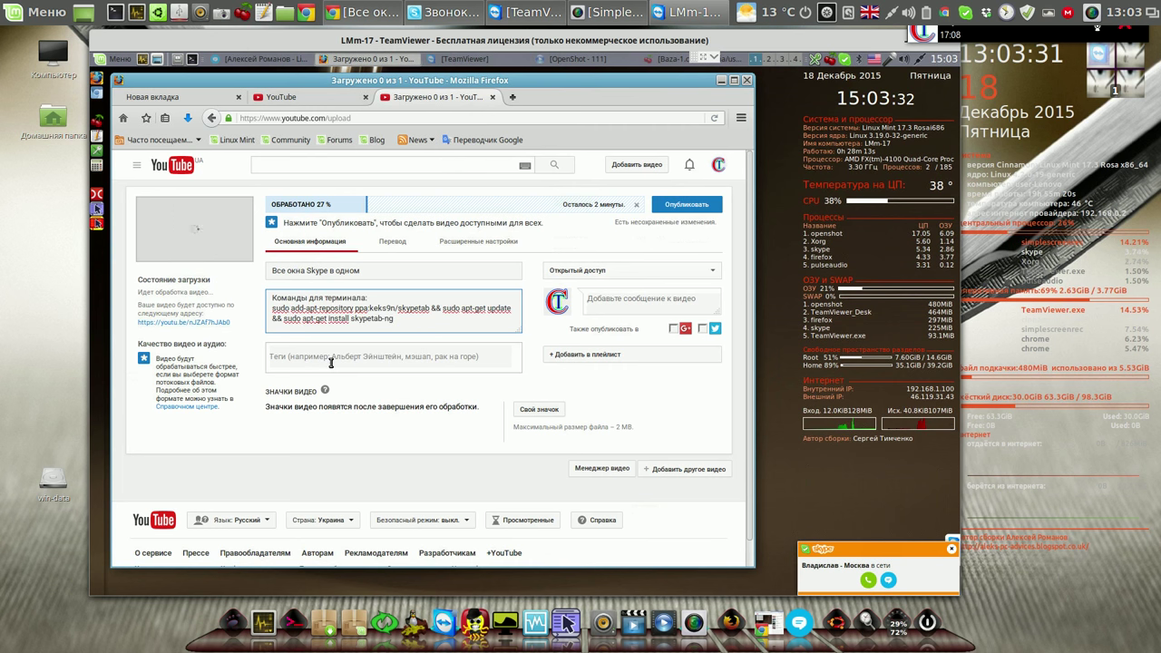
Step: Check the tags of the old video and add скайп as the first tag of the new upload
left_click(317, 98)
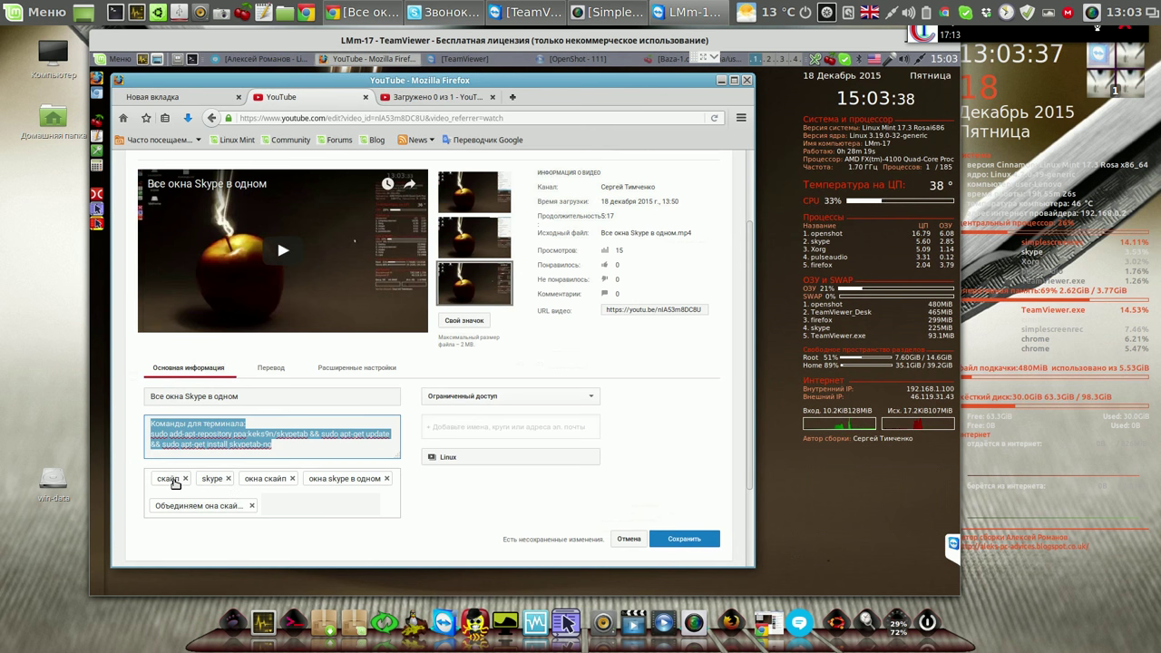
left_click(170, 483)
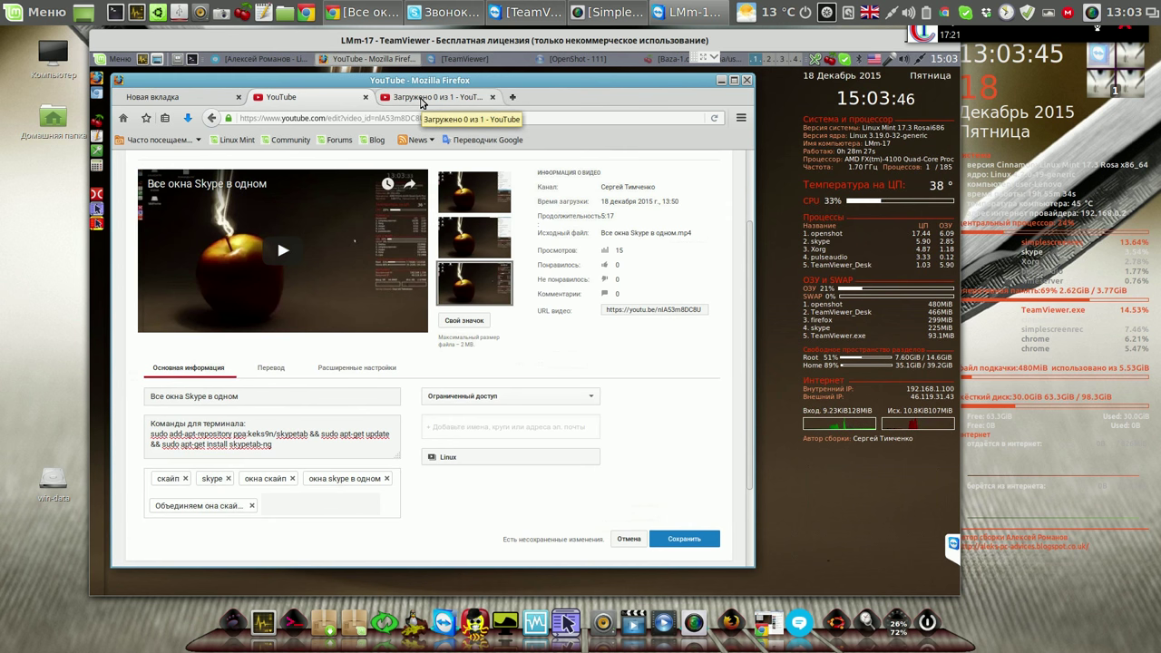
left_click(420, 100)
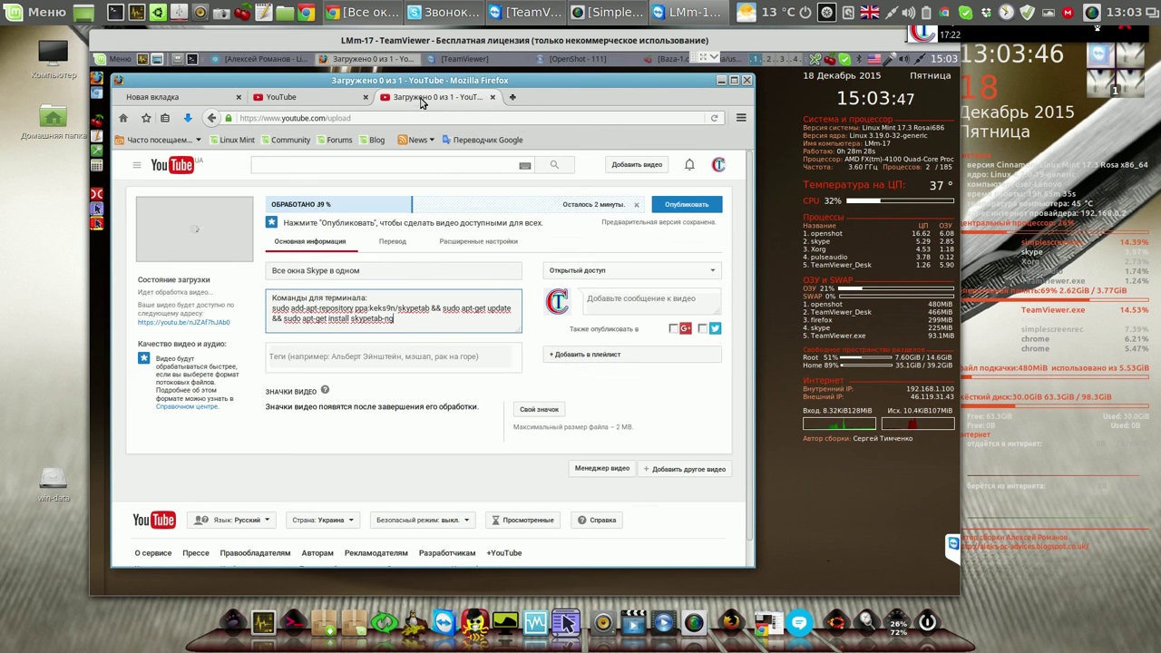
left_click(331, 357)
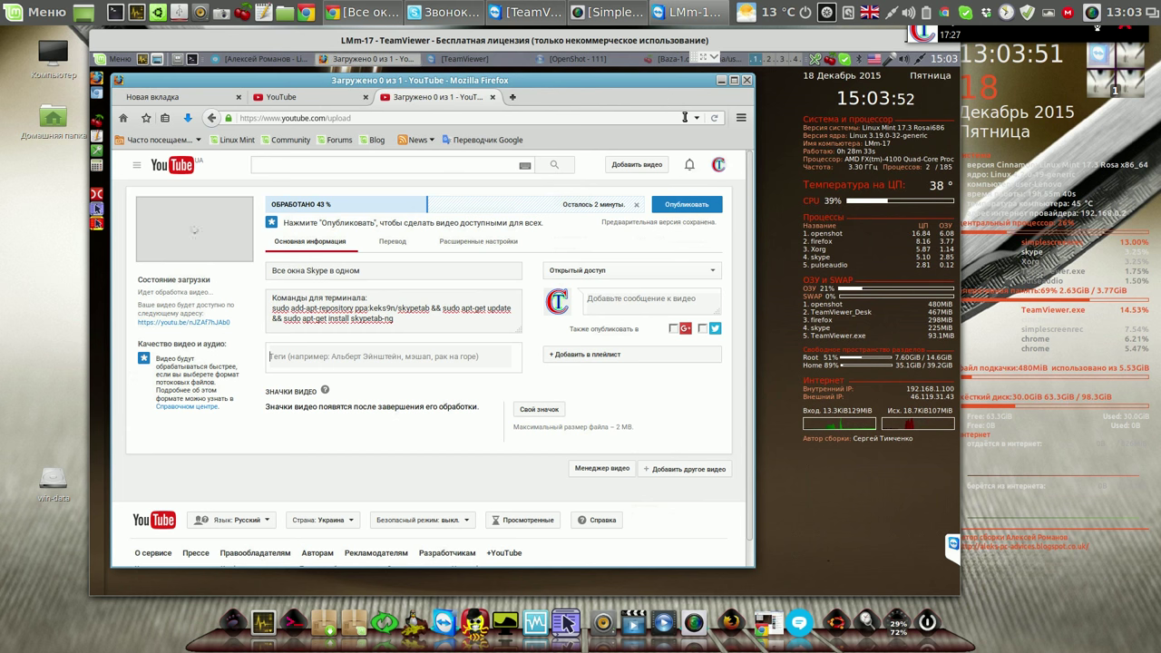
type("с")
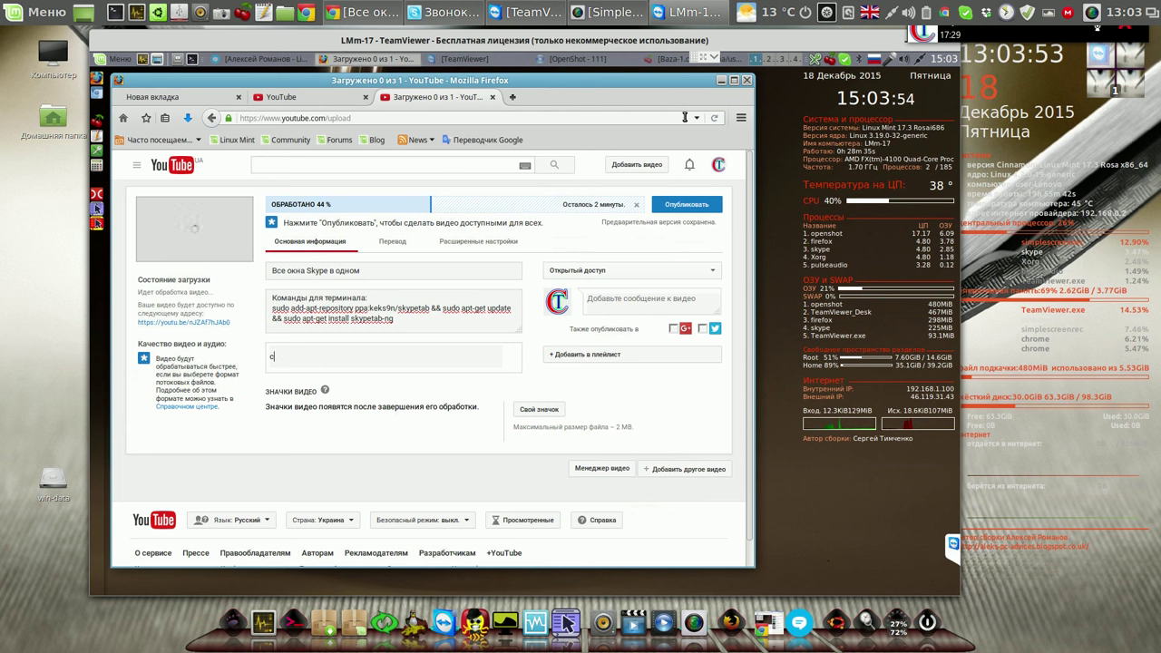
type("кайп")
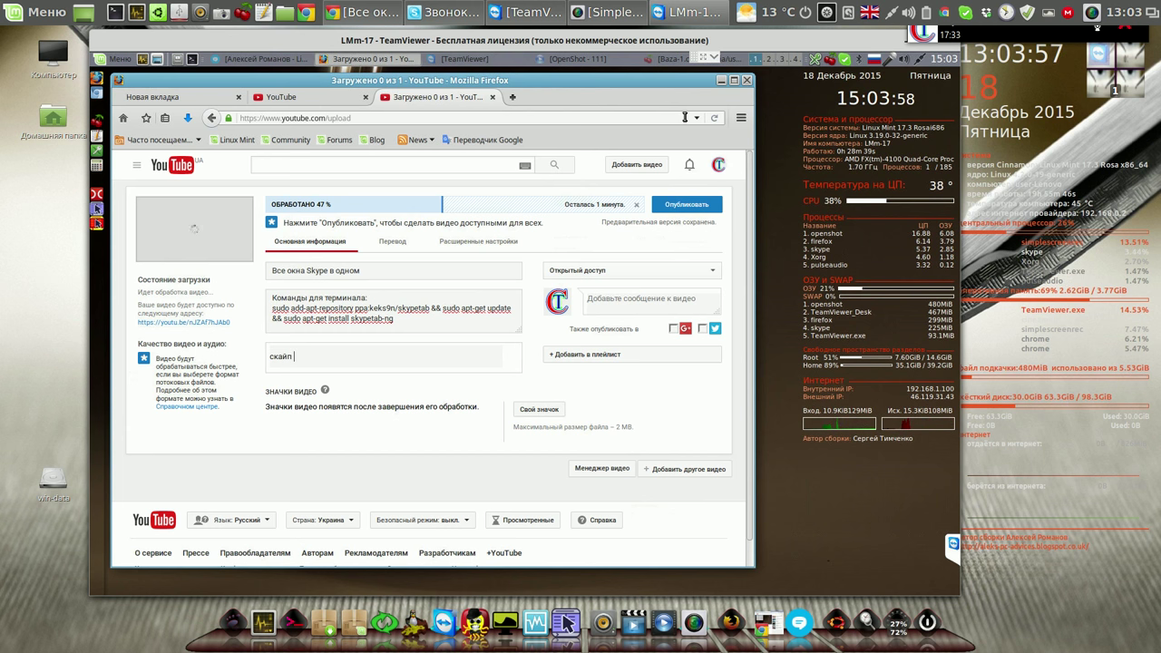
key("BackSpace")
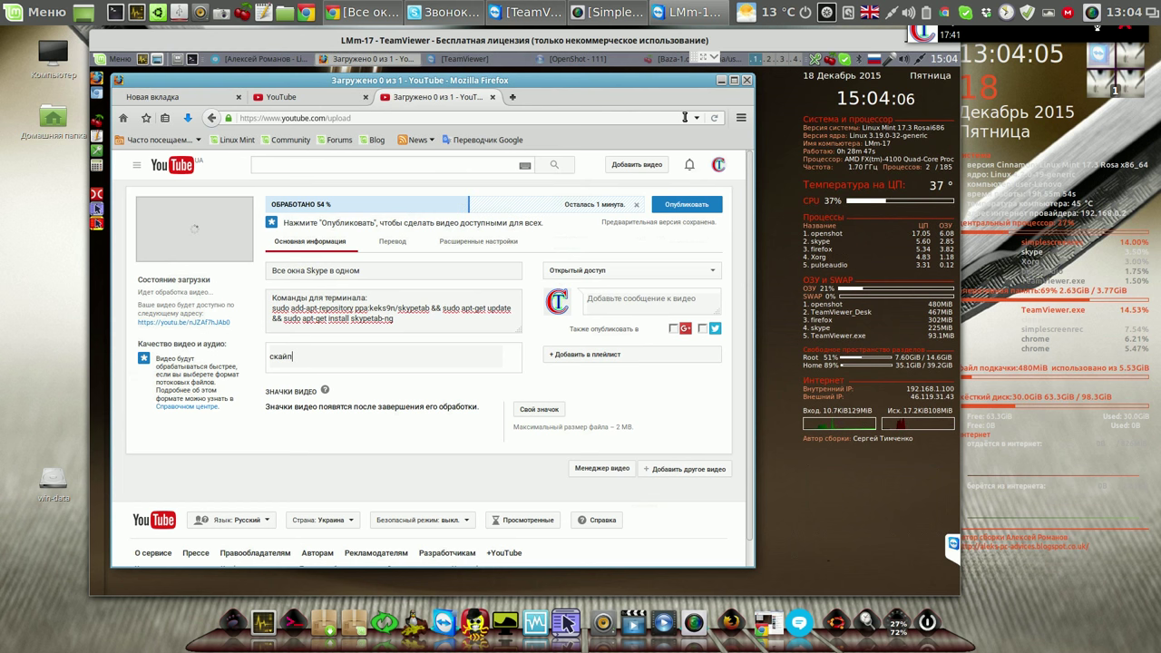
key("Return")
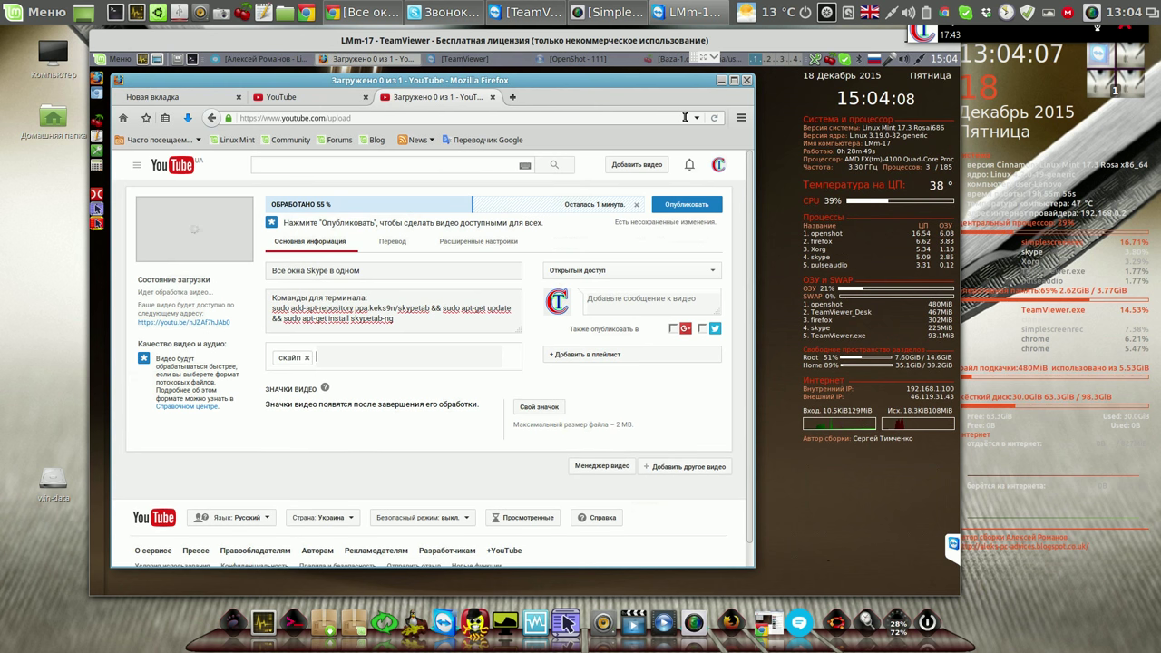
Step: Add the tags окна скайп and skype to the new upload
type("ок")
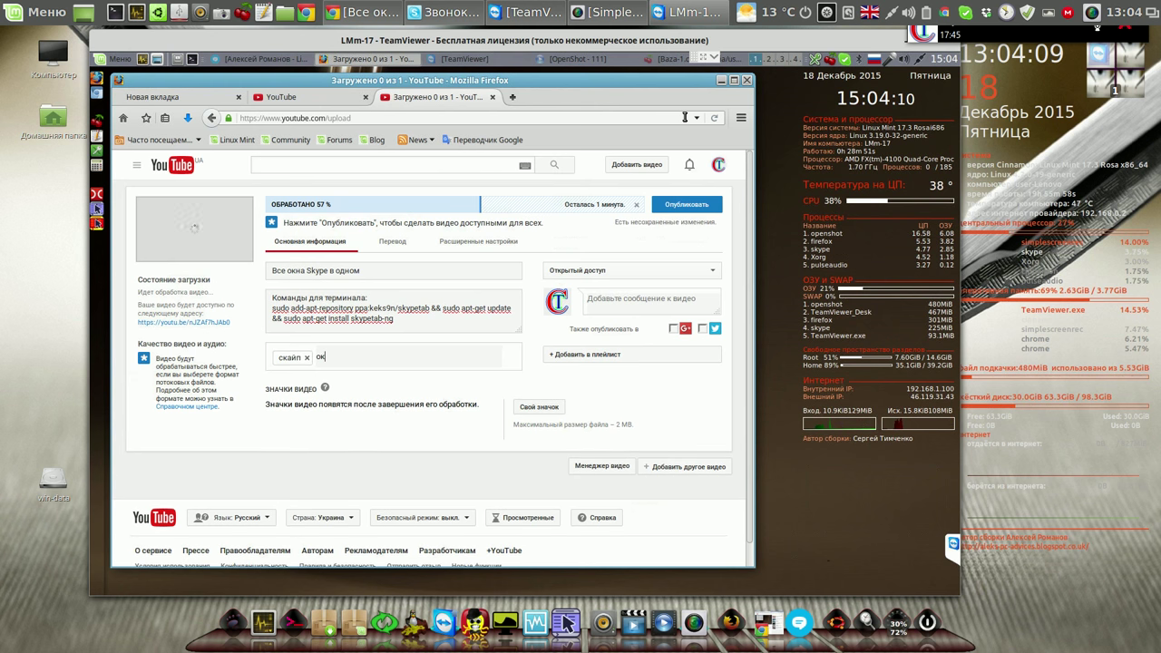
type("на скайп")
key("Return")
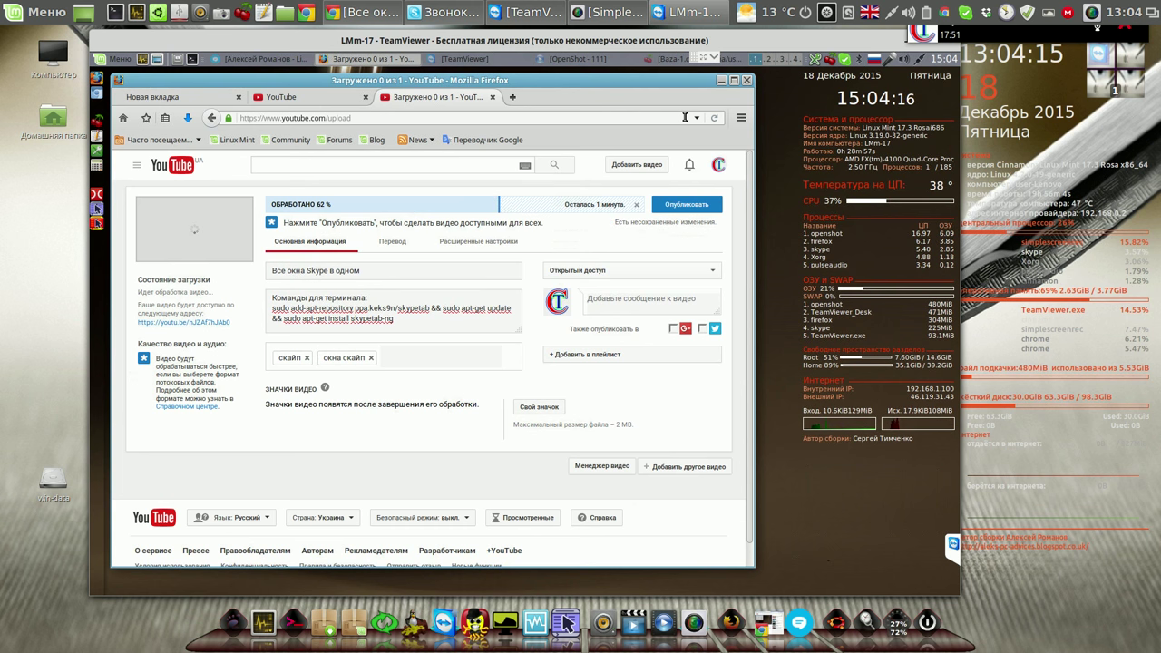
type("s")
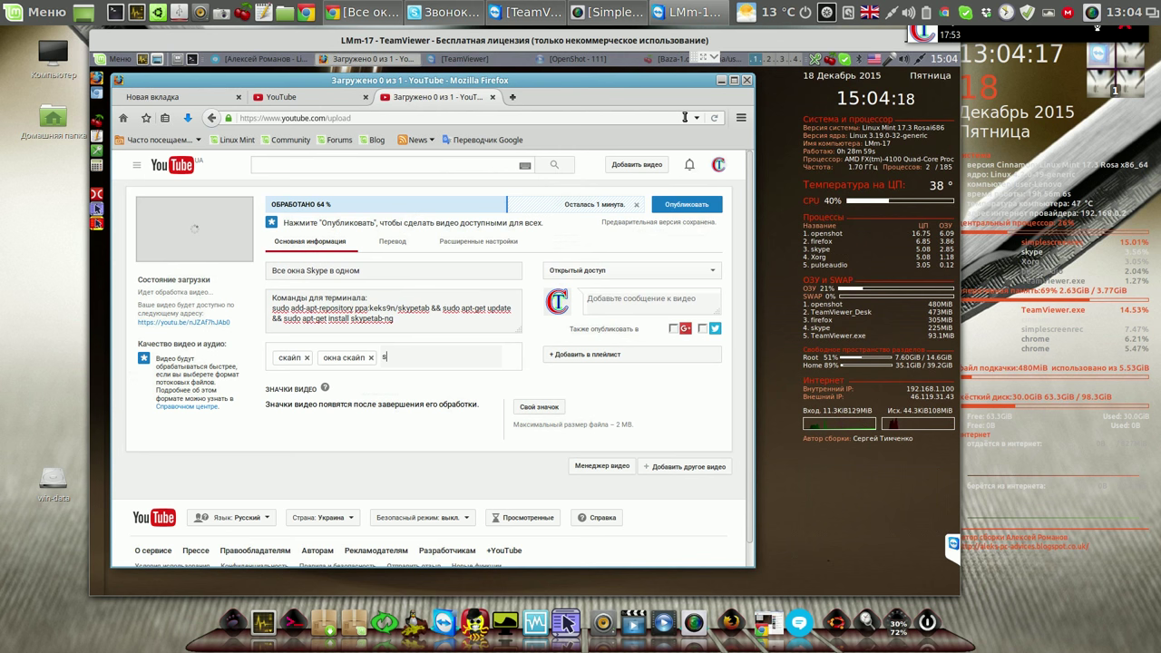
type("kype")
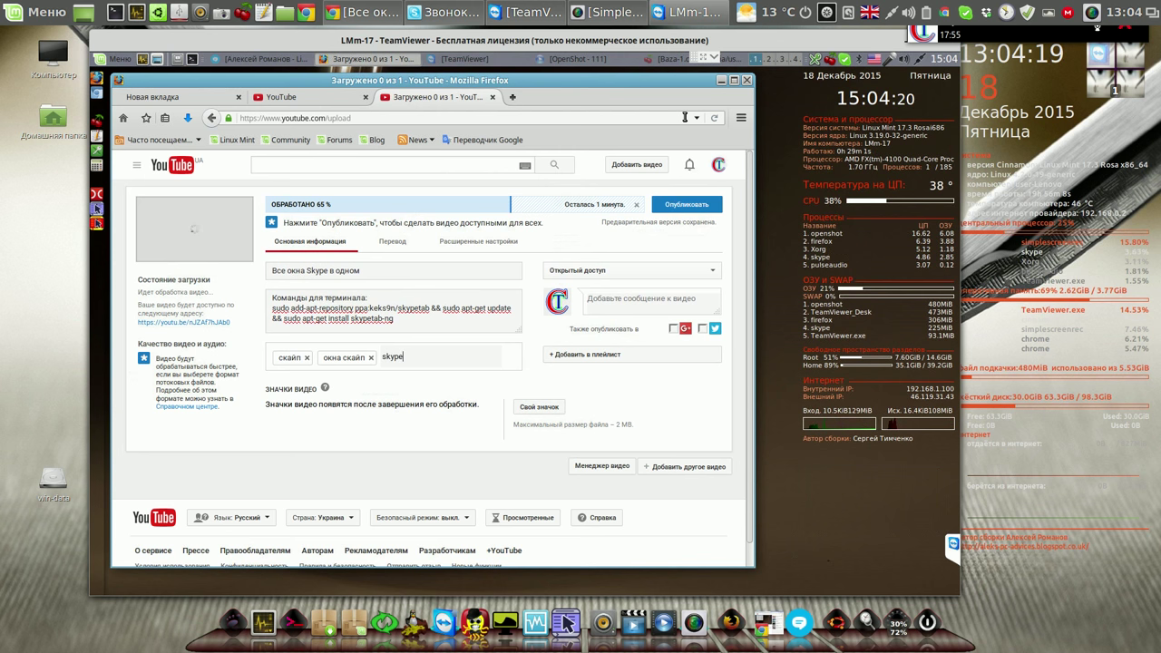
key("Return")
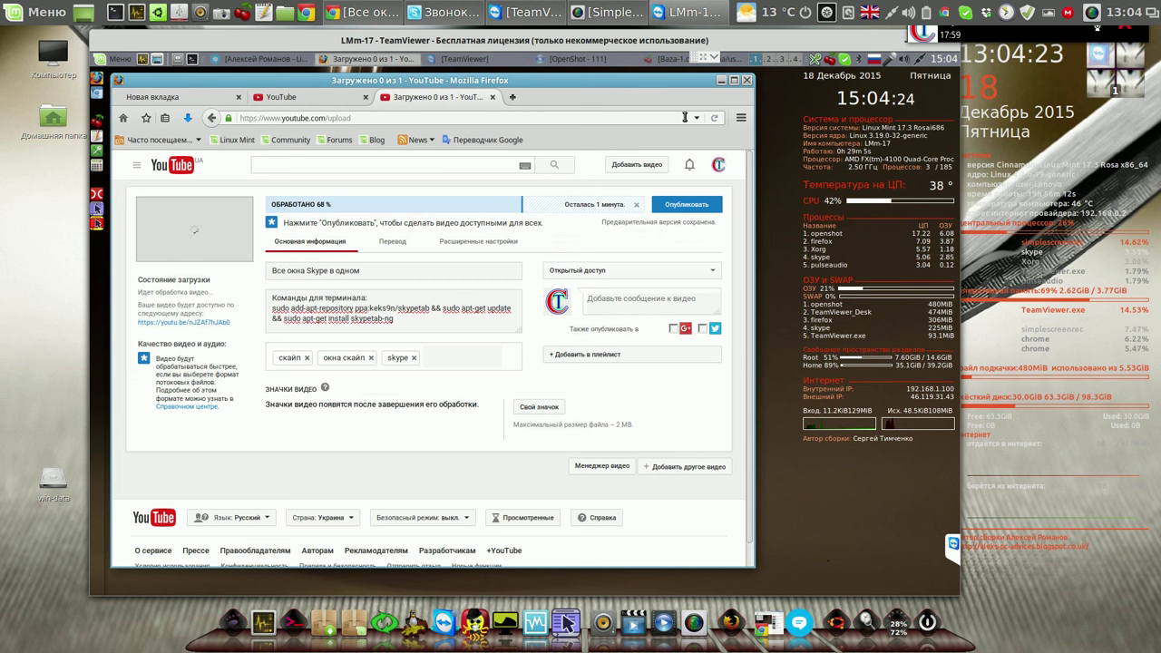
Step: Add the tags окна скайп в одном and skype in one window to the new upload
type("окна скайп в одном")
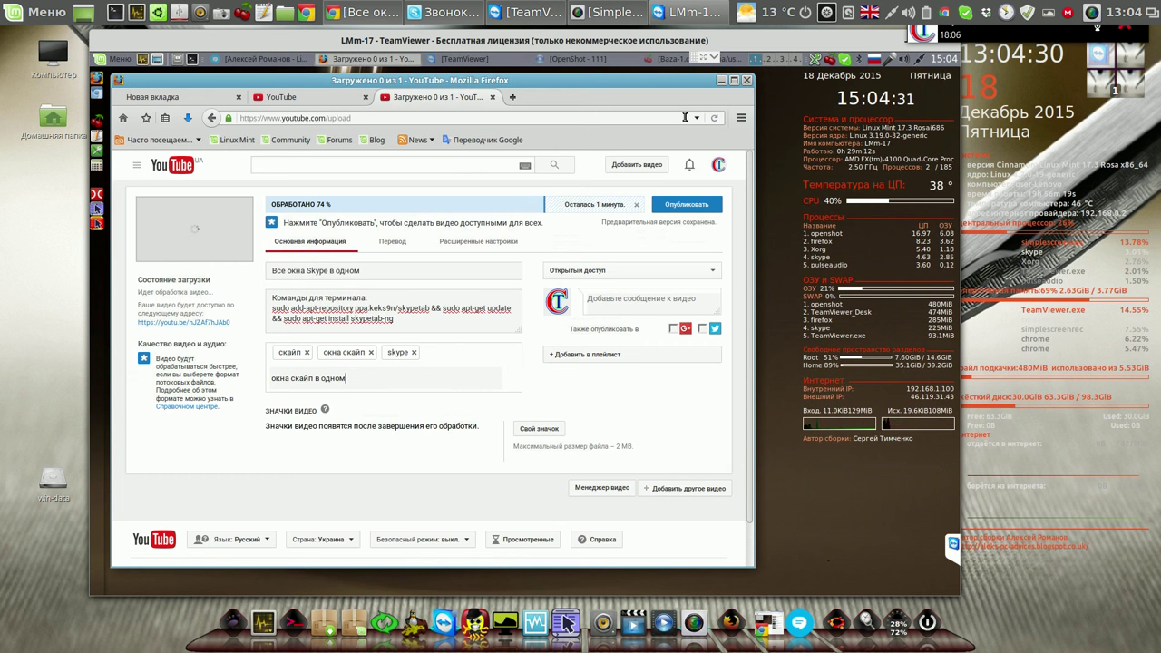
key("Return")
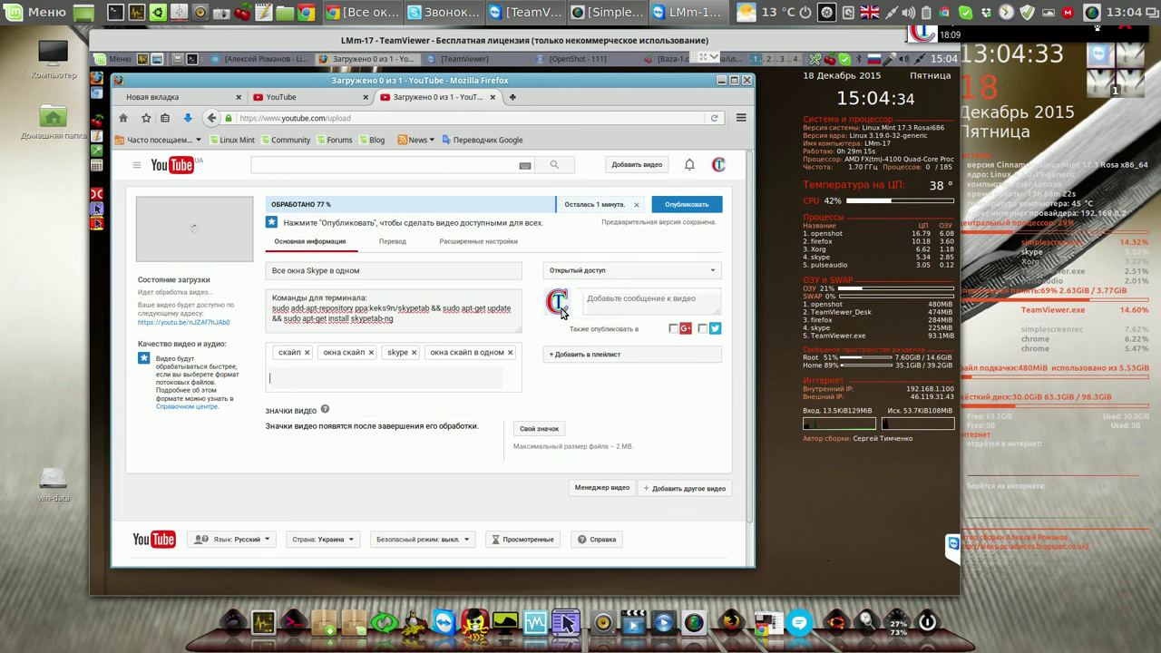
type("skype in one window")
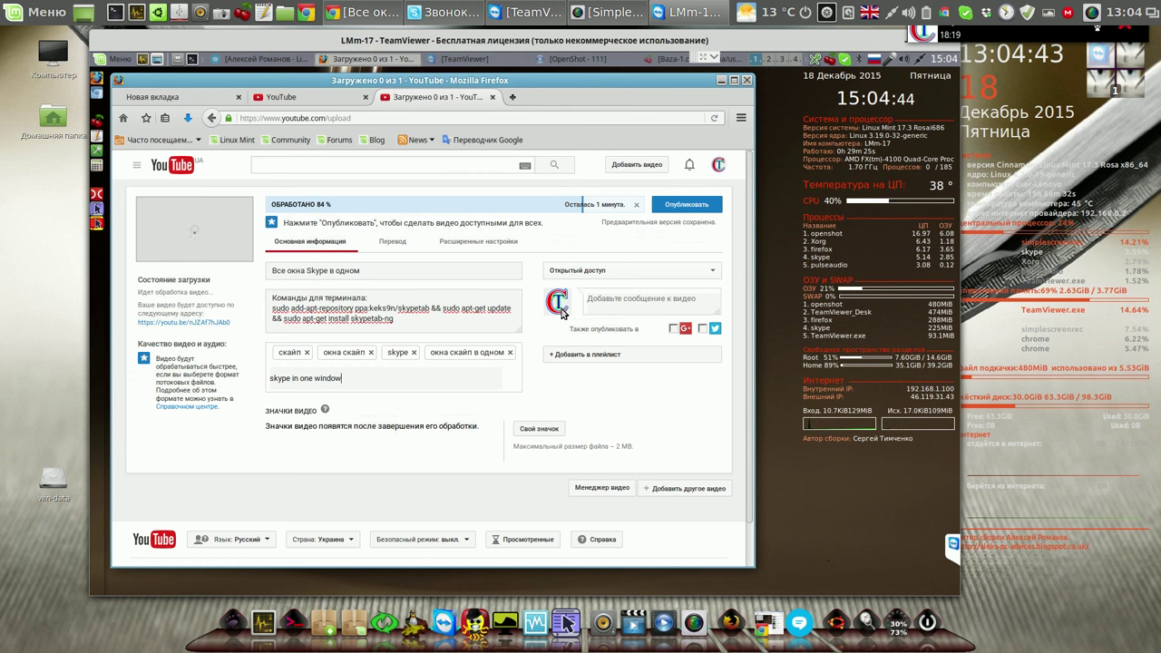
key("Return")
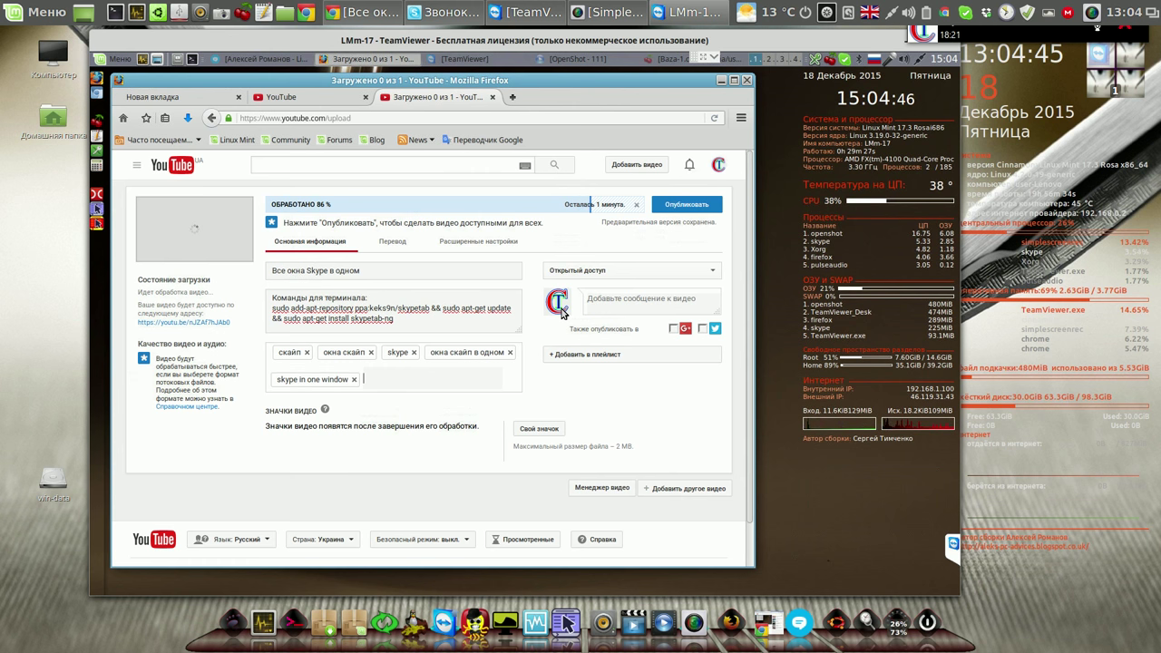
Step: In the new upload's advanced settings, allow comments sorted by Сначала новые and set the licence to Creative Commons – с указанием авторства
left_click(488, 243)
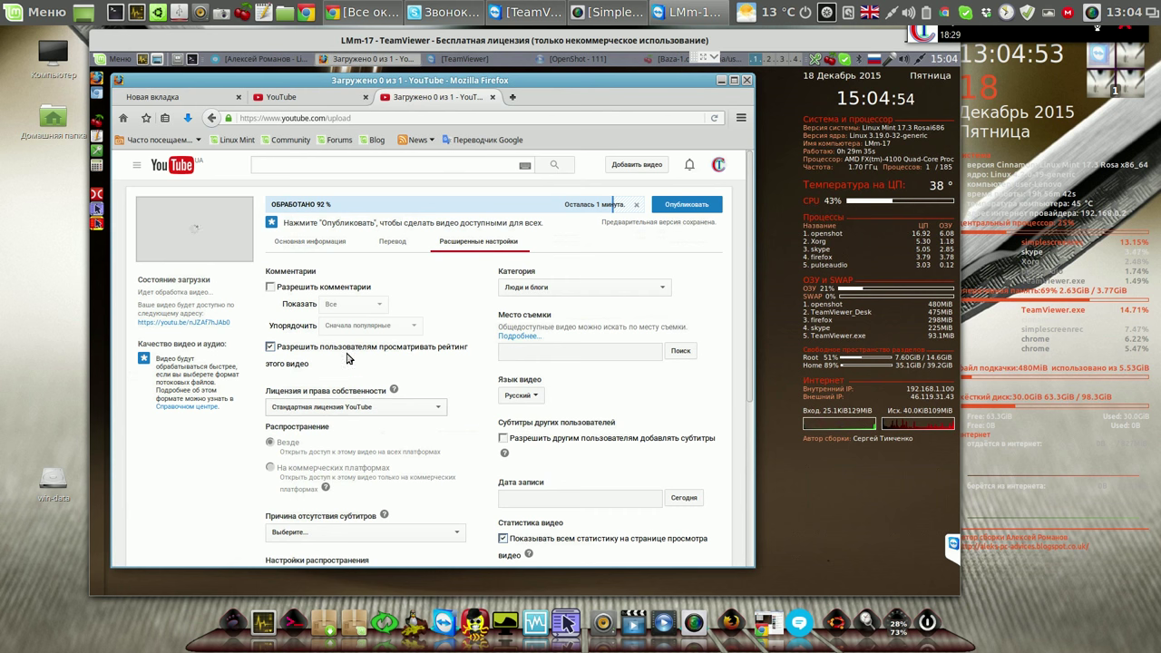
left_click(270, 287)
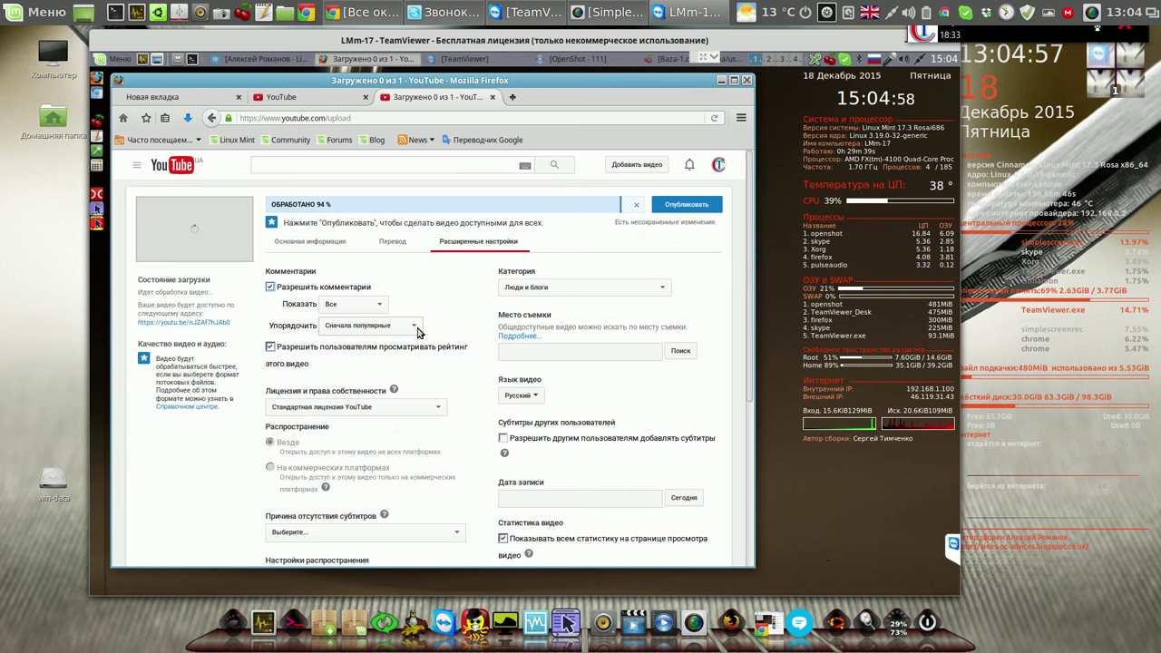
left_click(412, 325)
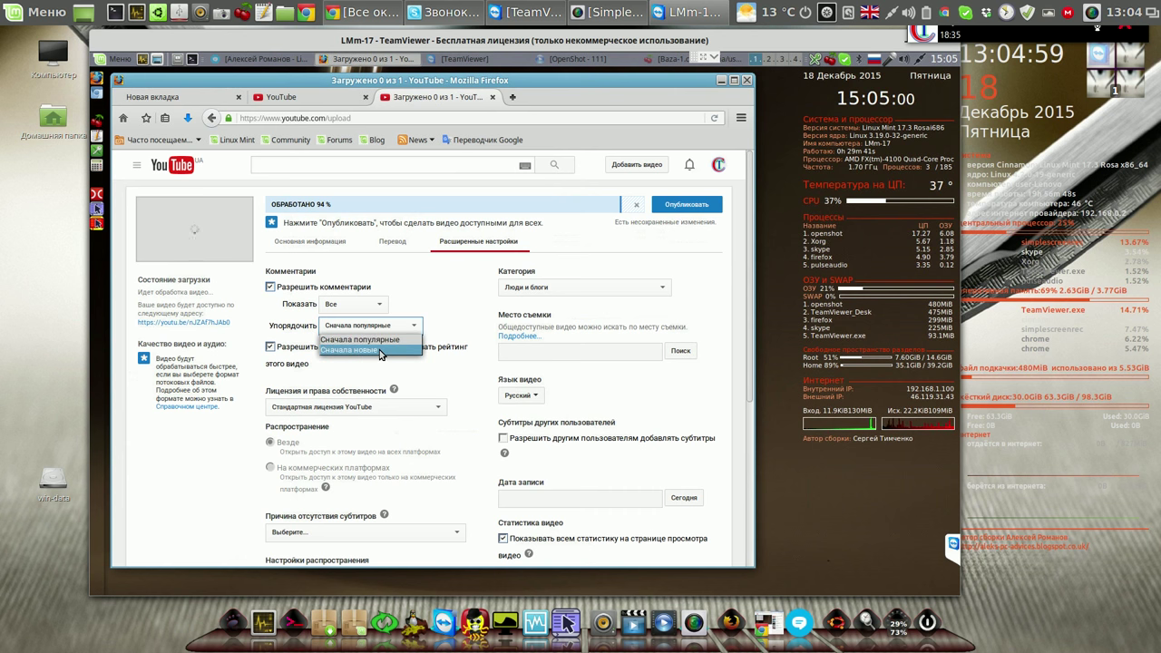
left_click(381, 354)
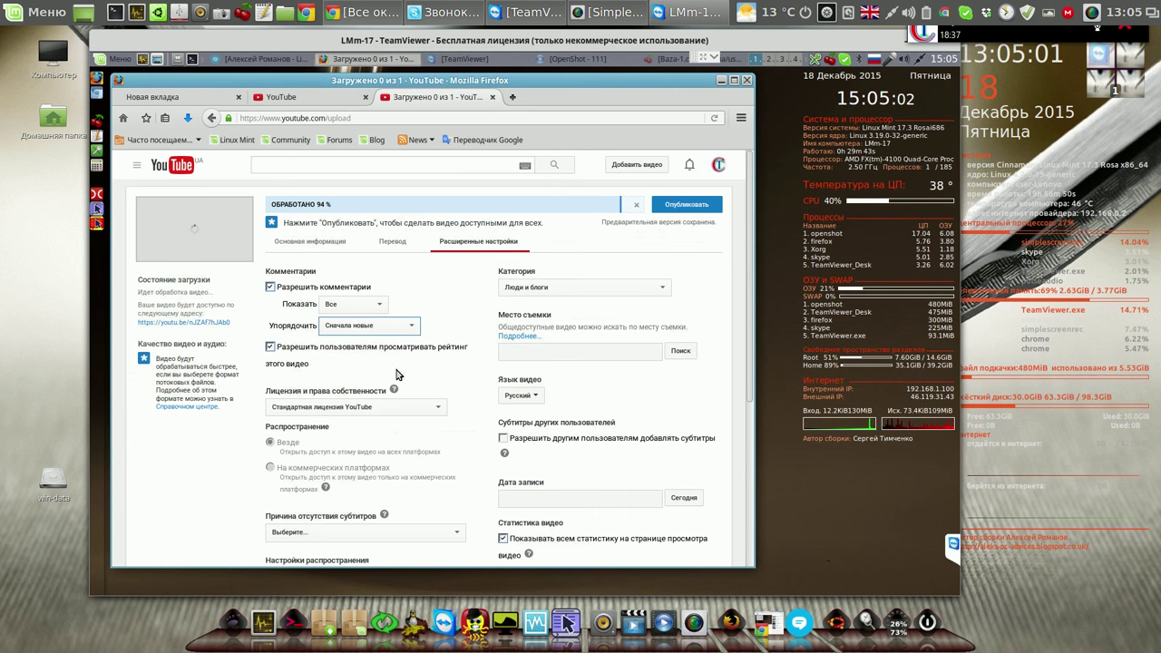
left_click(436, 412)
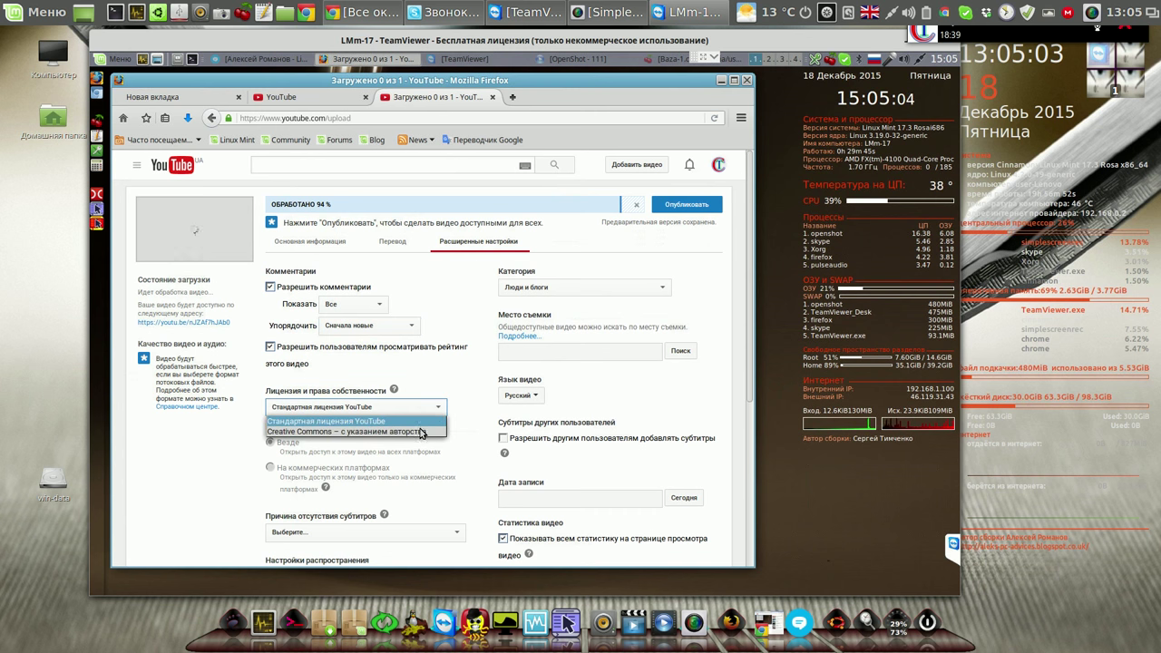
left_click(420, 433)
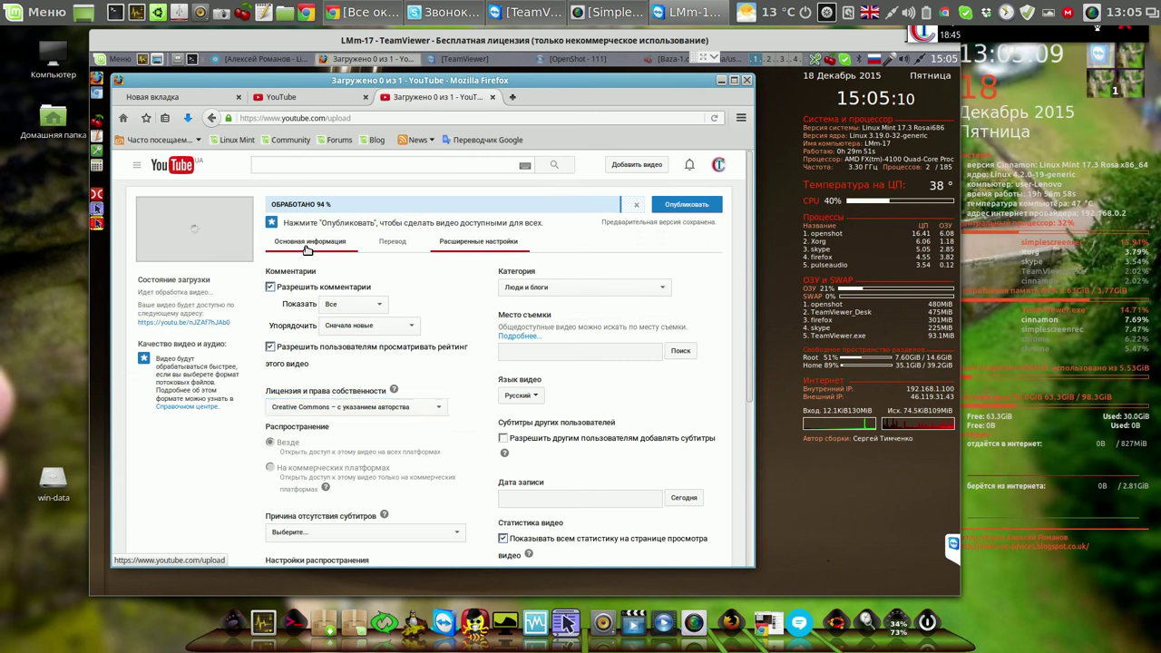
Step: Return to the new upload's basic information and add the video to the Linux playlist
left_click(309, 247)
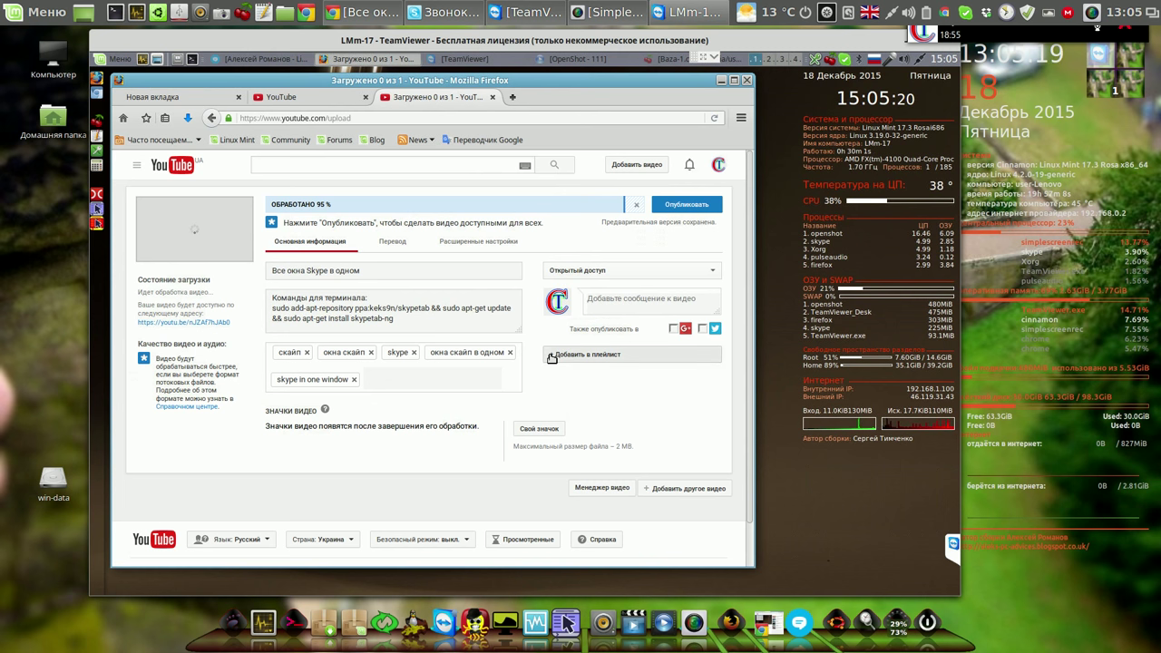
left_click(551, 355)
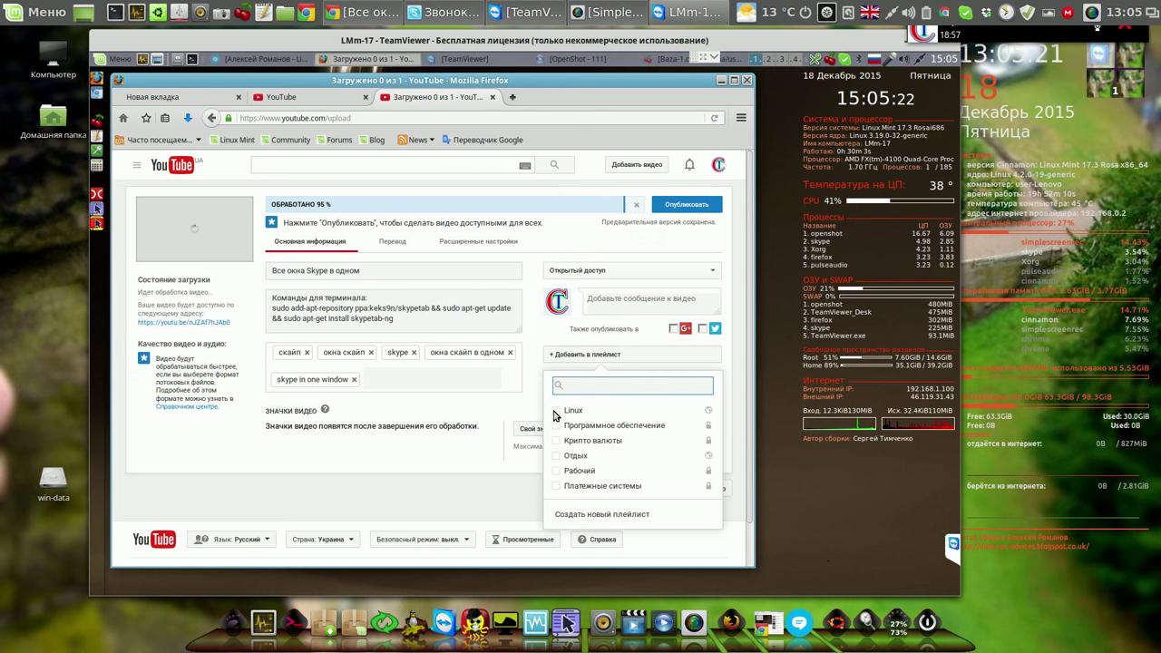
left_click(556, 412)
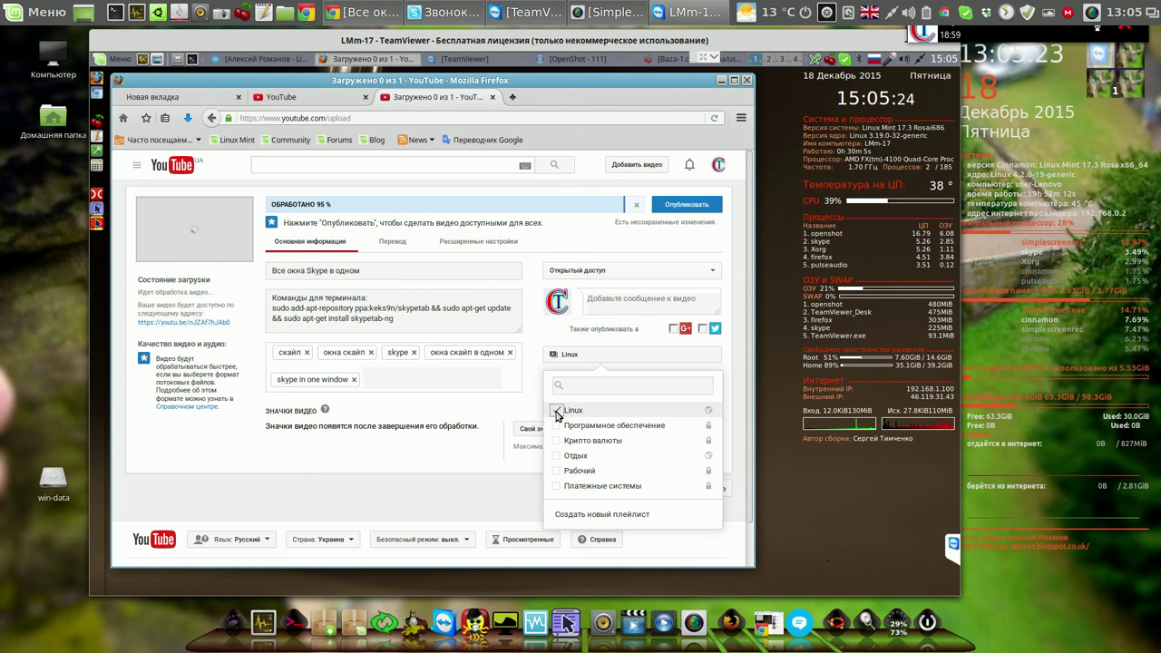
left_click(404, 489)
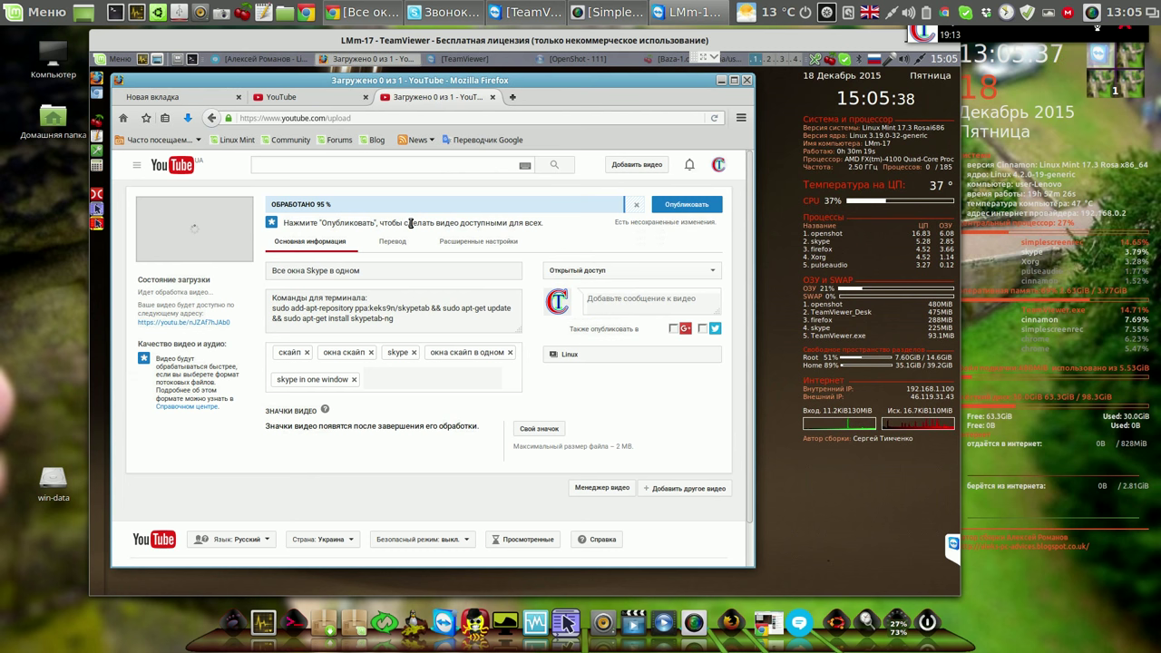
Step: Switch back to the old video's settings and save its changes
left_click(322, 100)
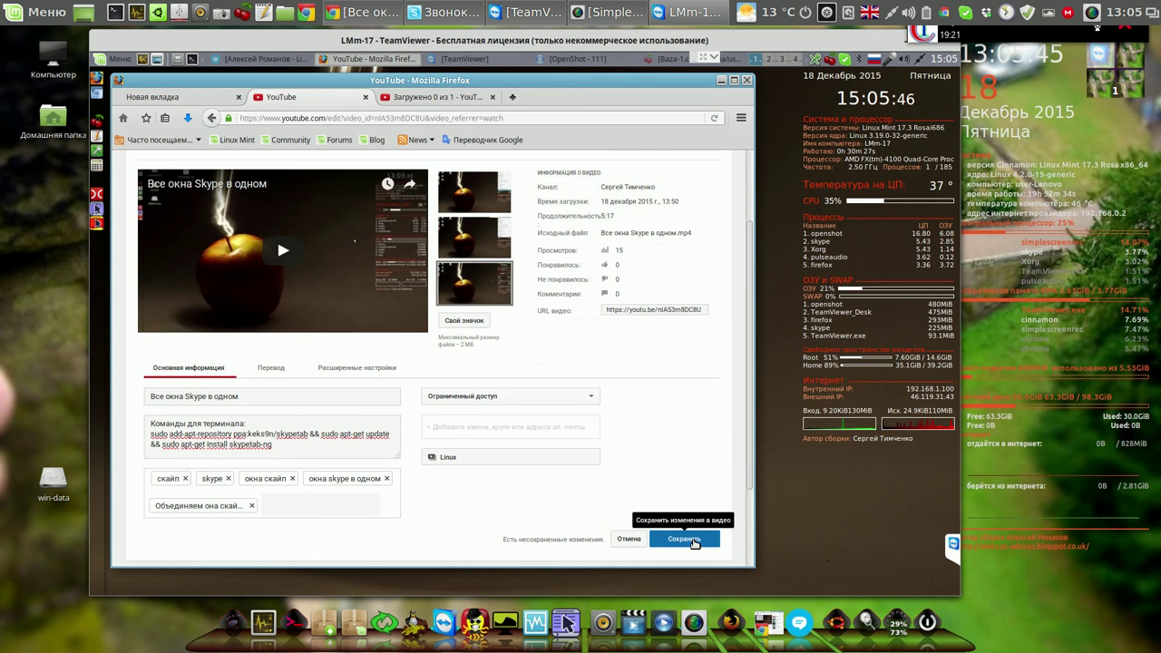
left_click(689, 538)
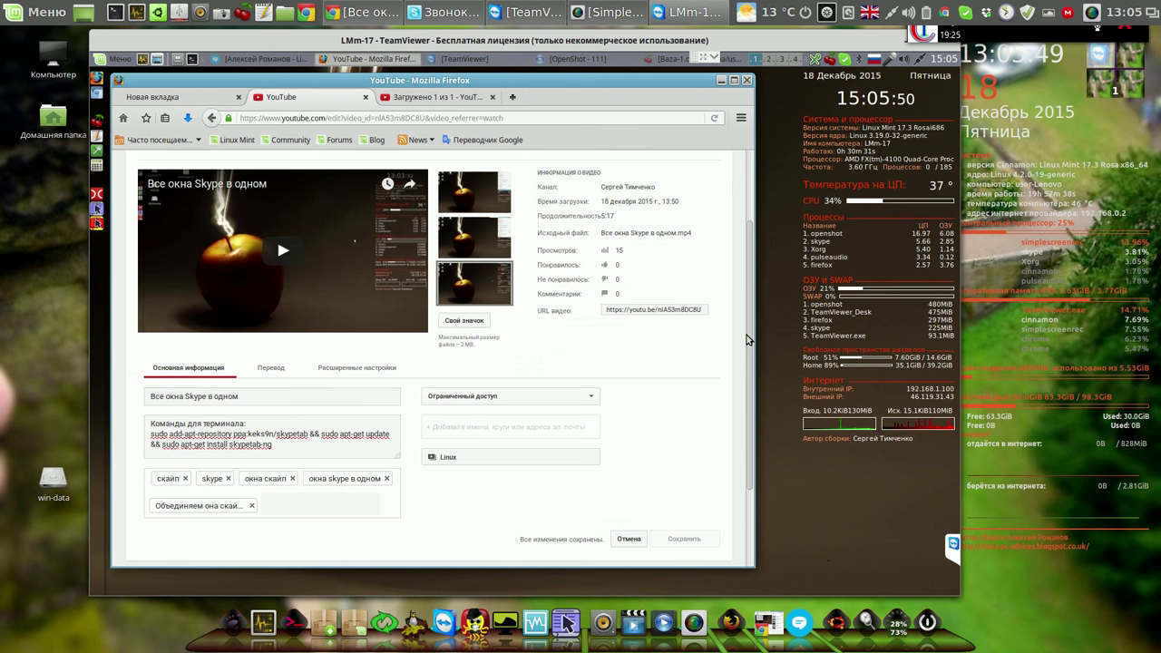
Step: Open the old video's watch page from its title and examine the available playback quality options in the player
scroll(751, 327, "up", 2)
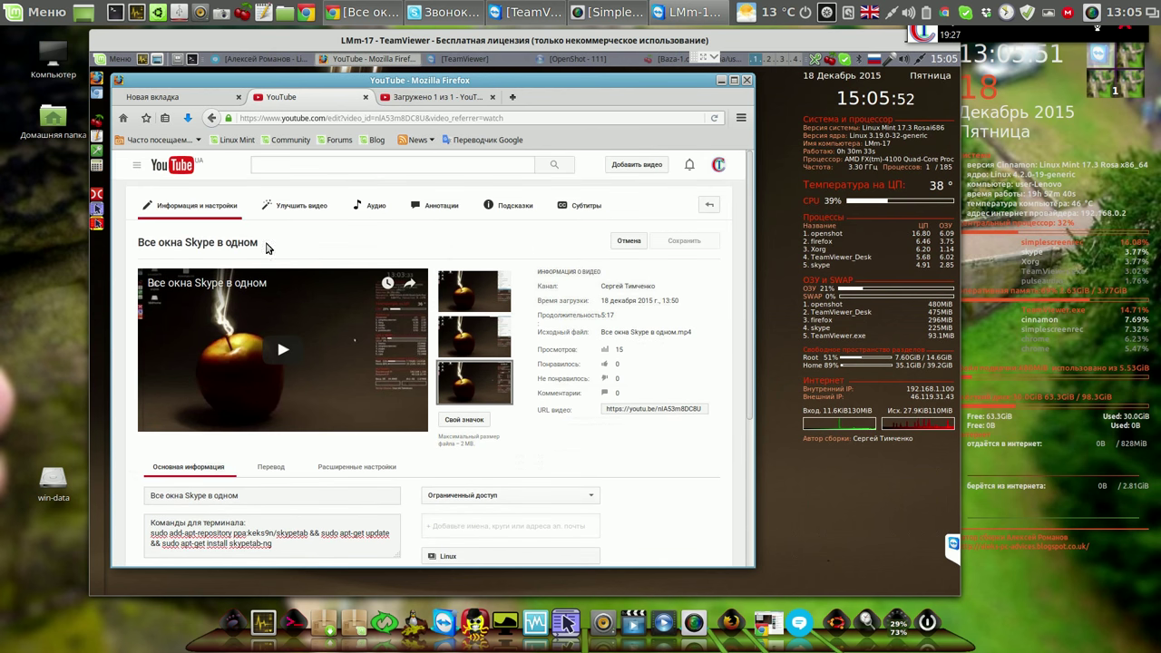
left_click(237, 246)
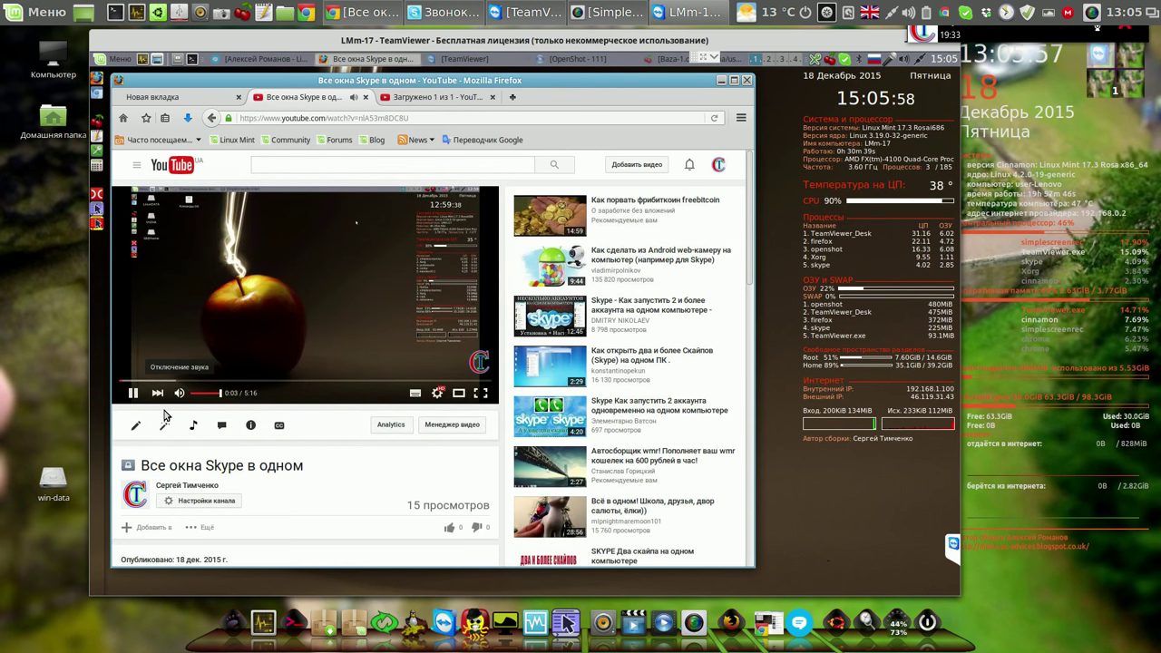
mouse_move(427, 393)
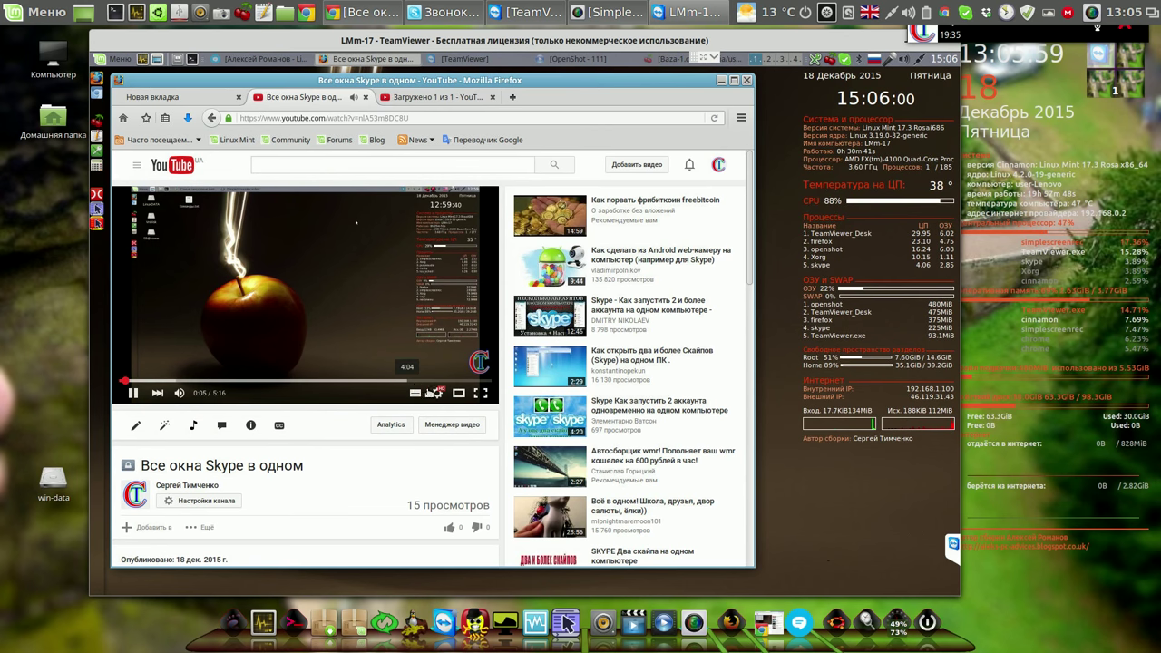
left_click(438, 393)
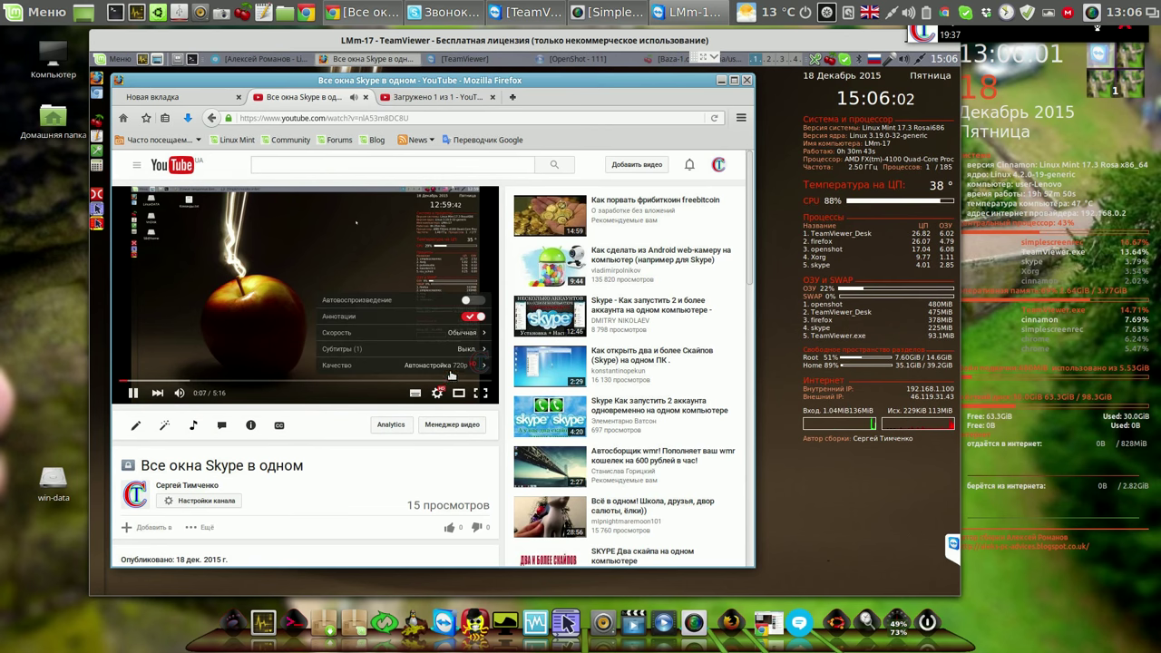
left_click(479, 366)
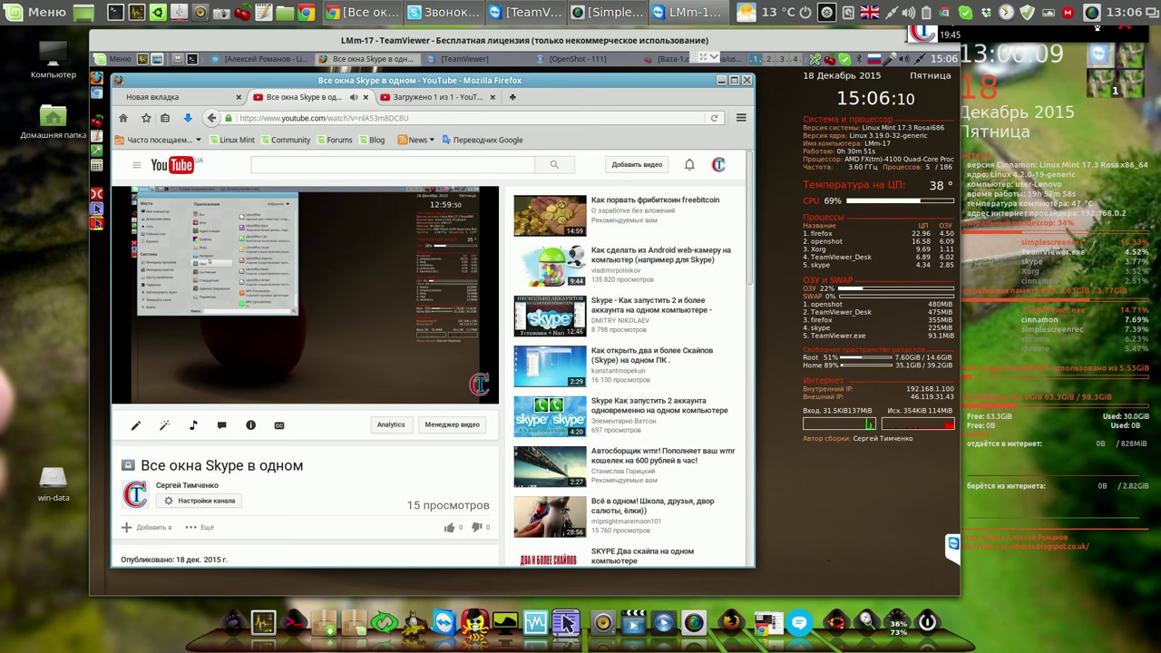
mouse_move(131, 392)
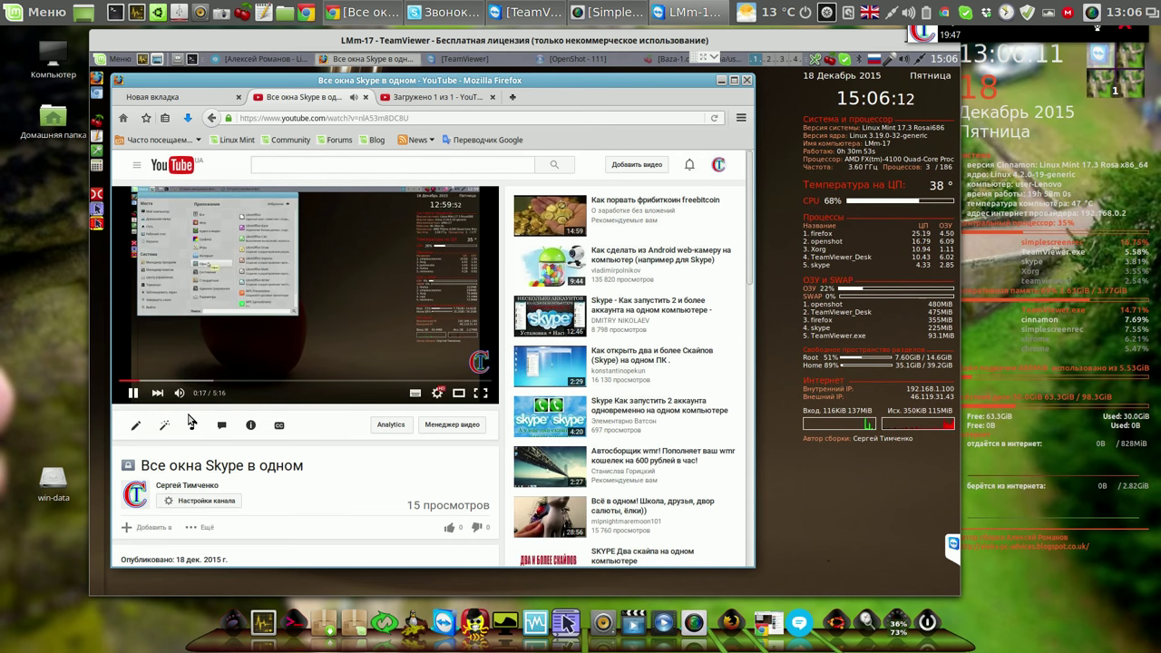
Step: Pause the old video, return to the new upload, set its access to Ограниченный доступ and finish the upload
left_click(133, 392)
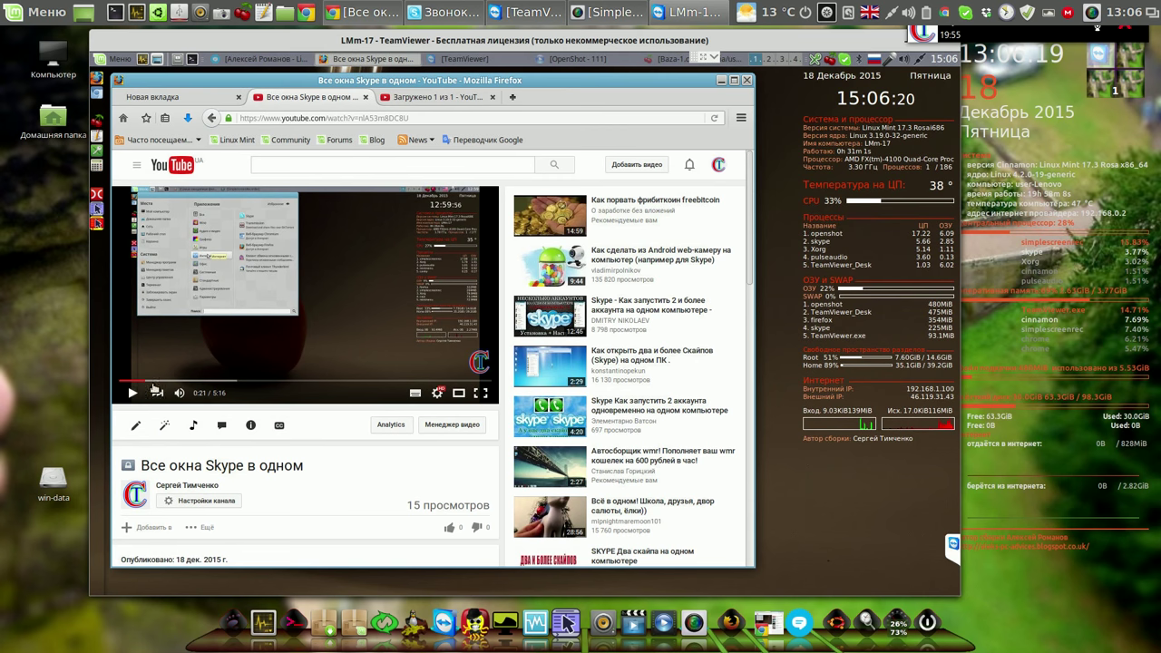
left_click(409, 97)
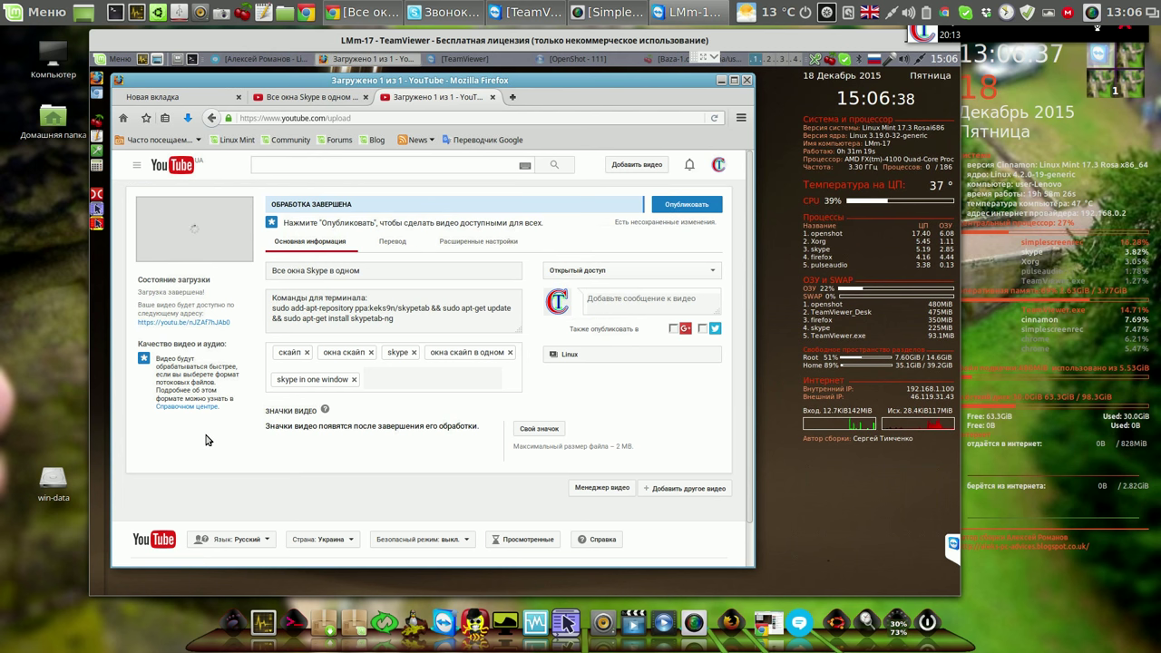
left_click(713, 272)
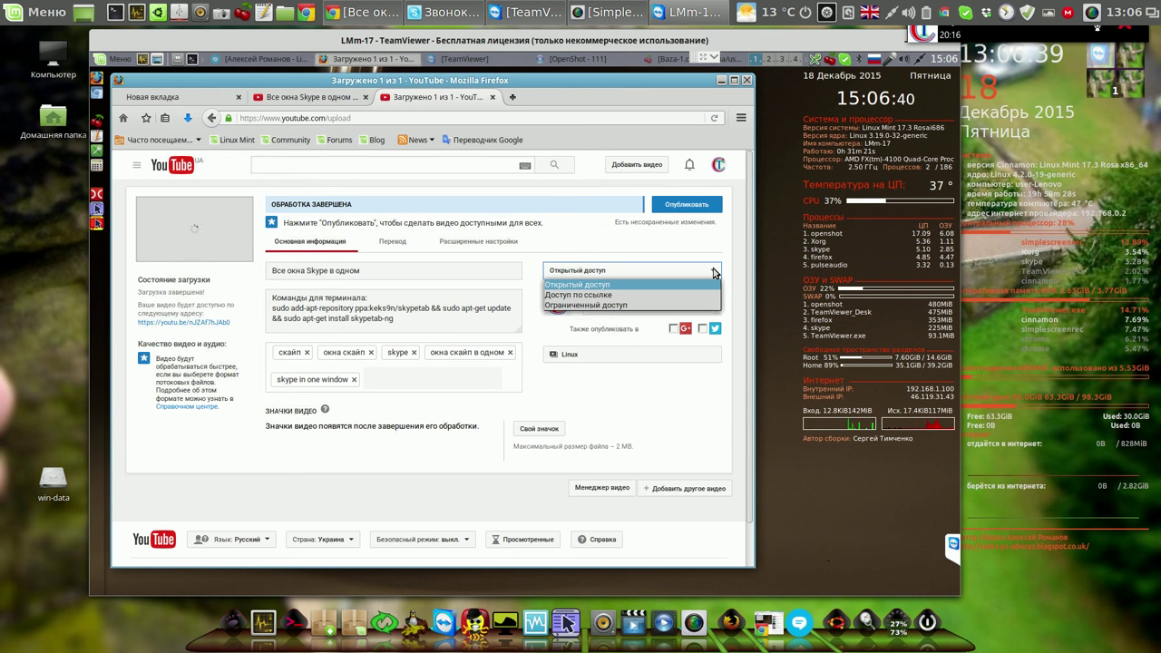
left_click(643, 305)
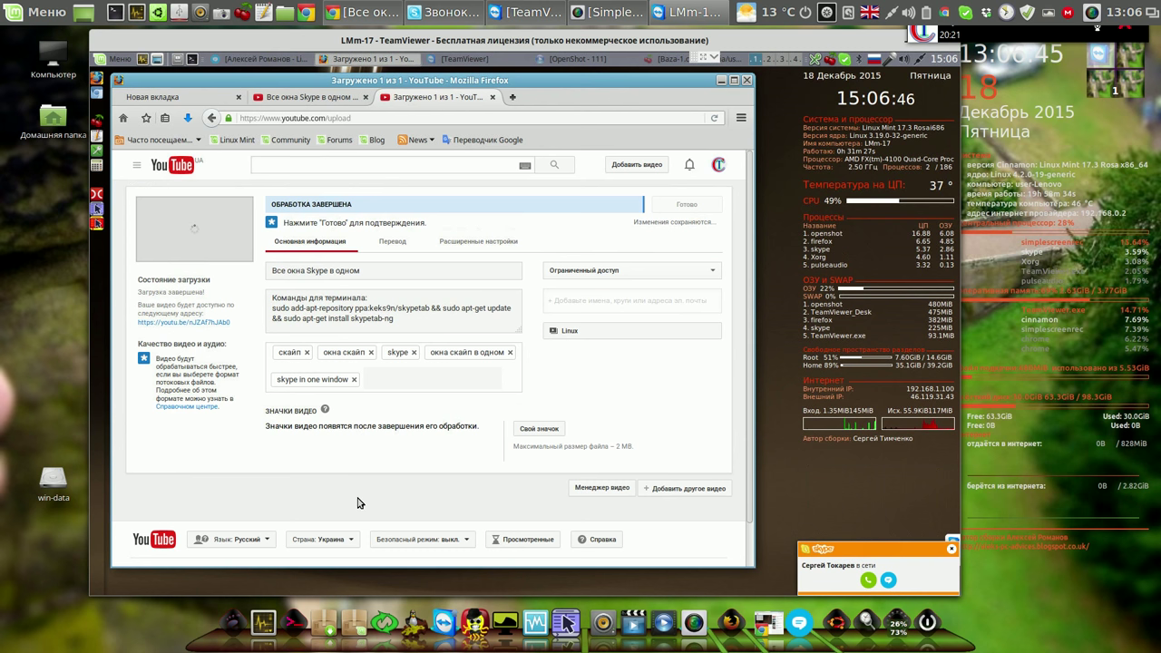
left_click(952, 550)
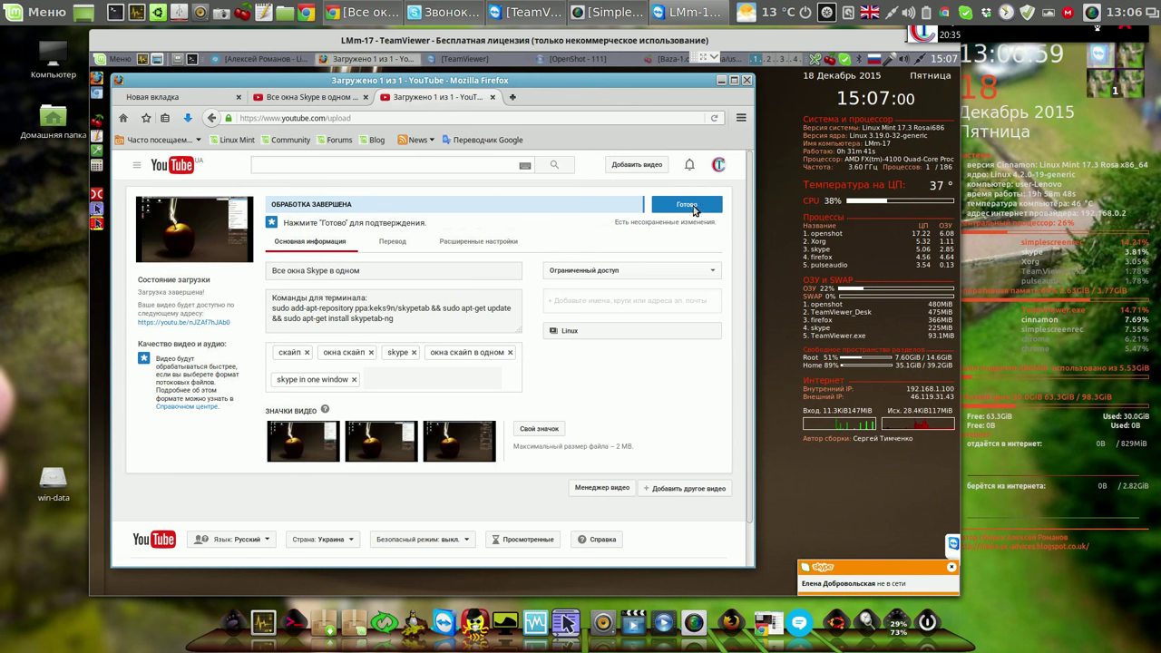
left_click(693, 207)
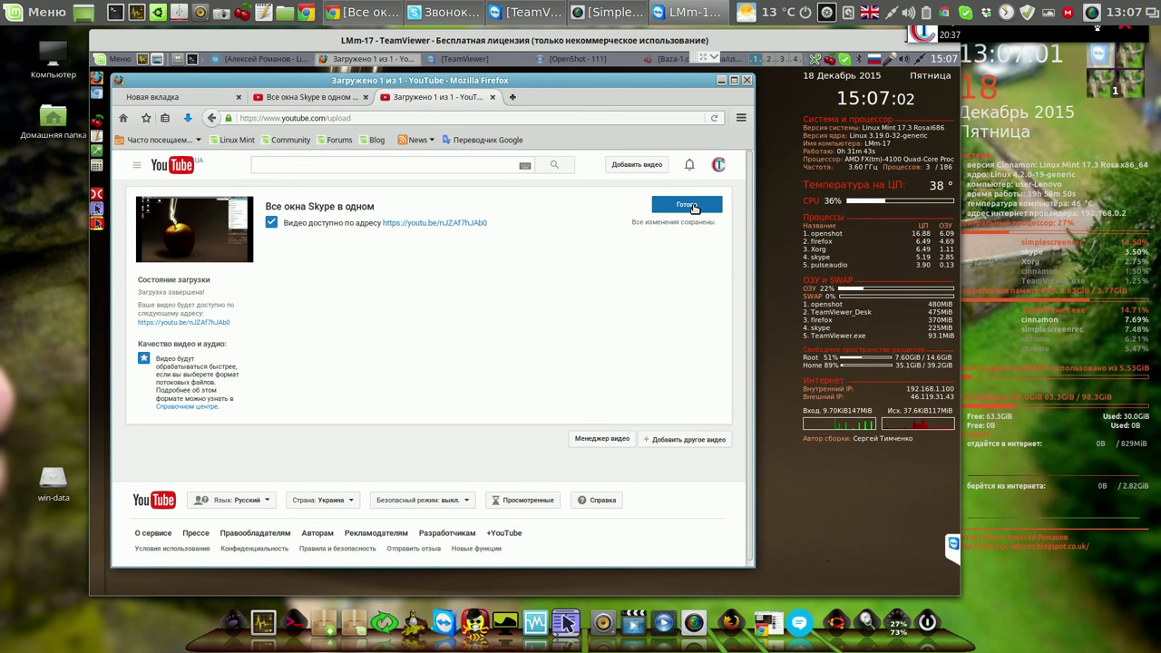
Step: Open the new video's watch page from its link and examine the available quality options and a few seconds of playback
left_click(445, 225)
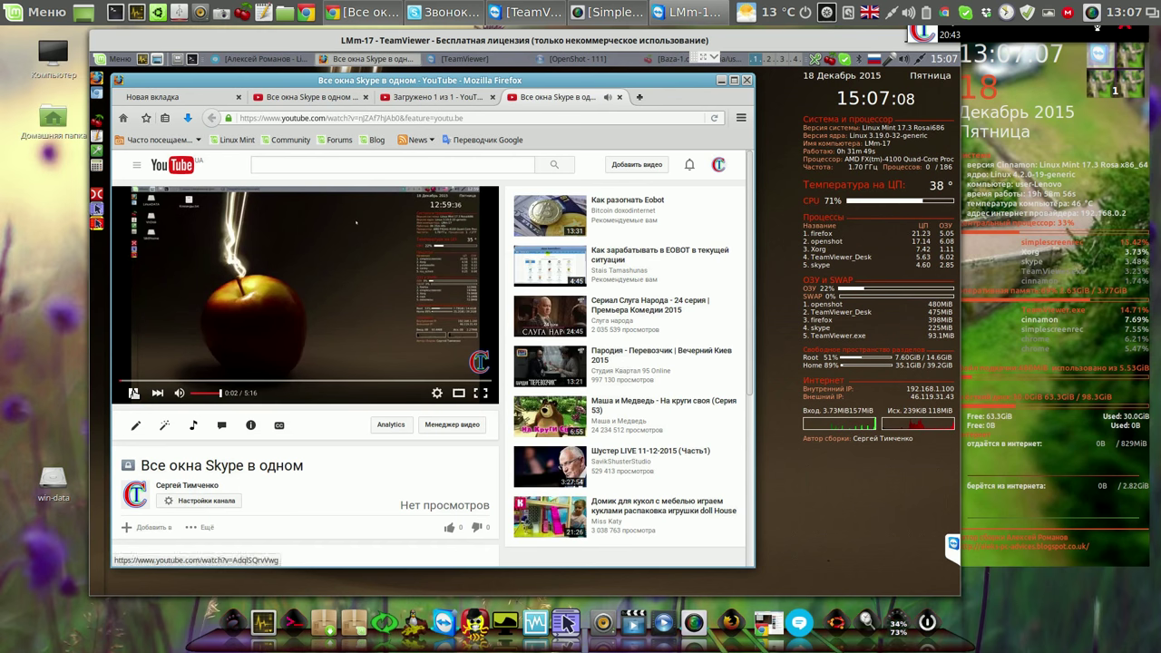
left_click(132, 393)
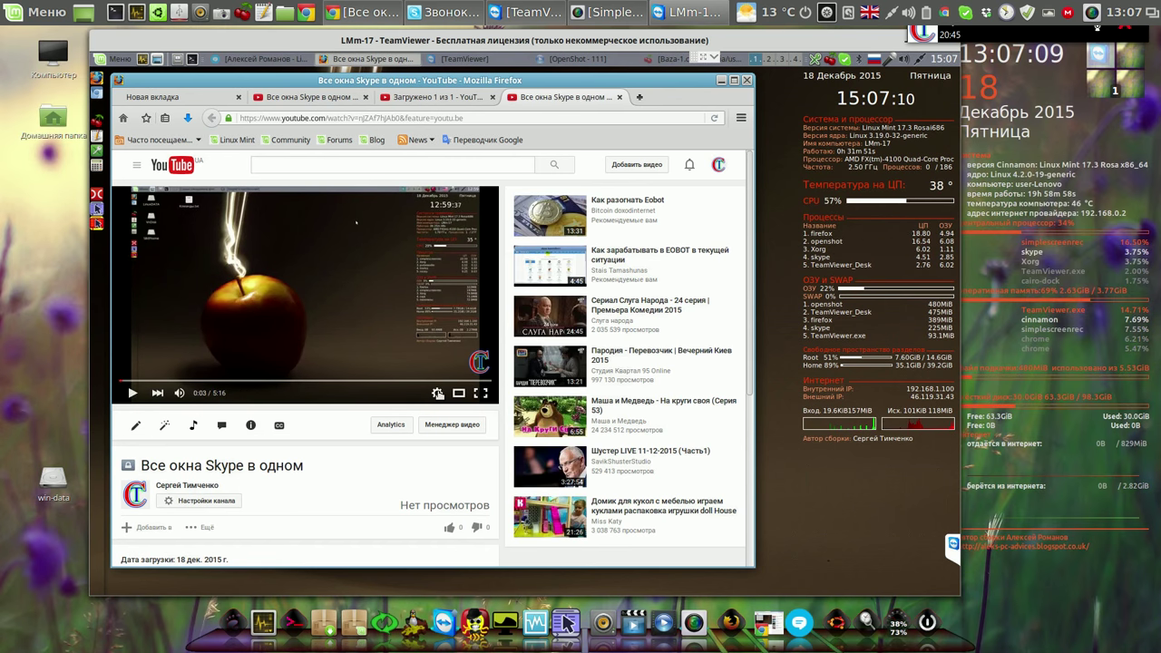
left_click(437, 393)
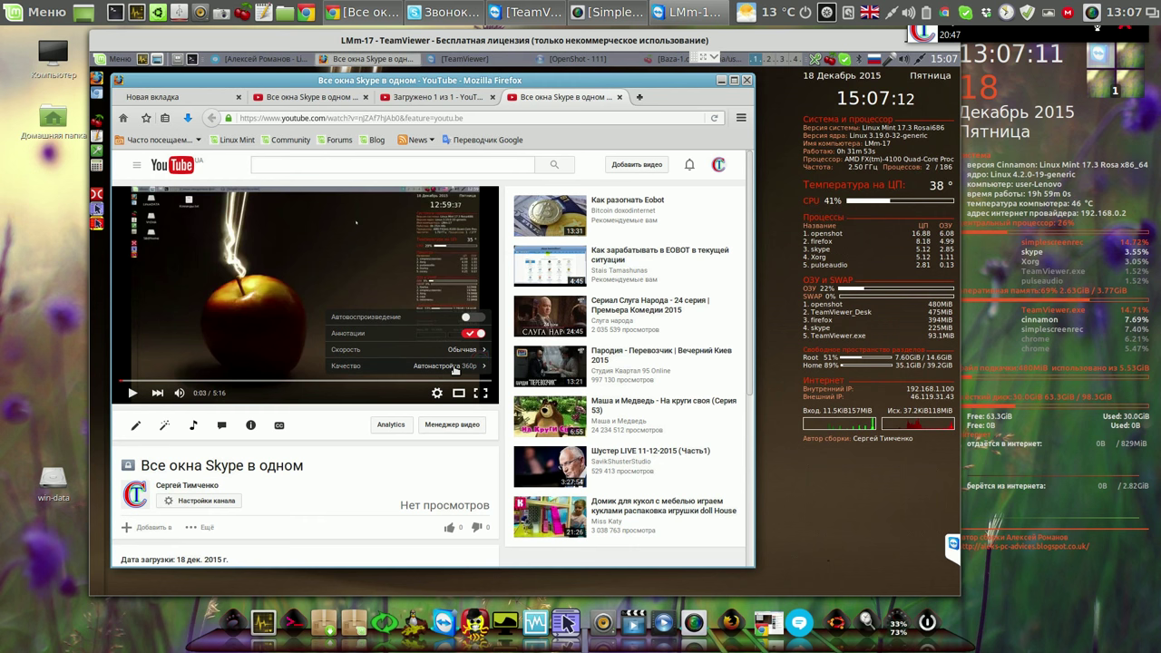
left_click(456, 367)
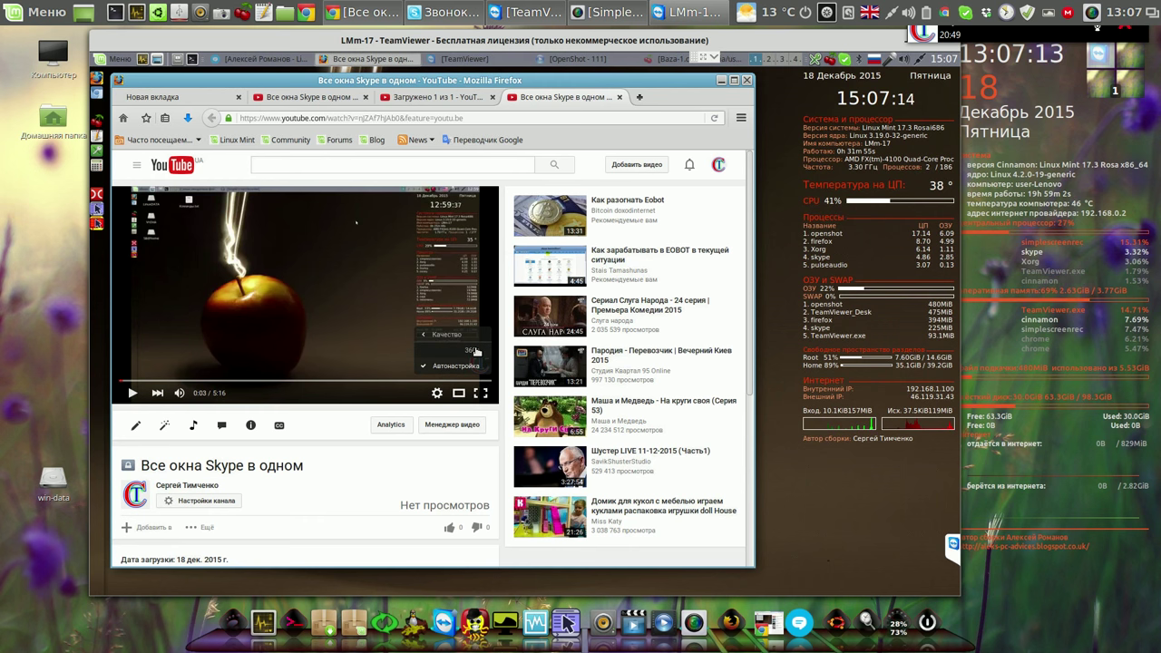
left_click(376, 397)
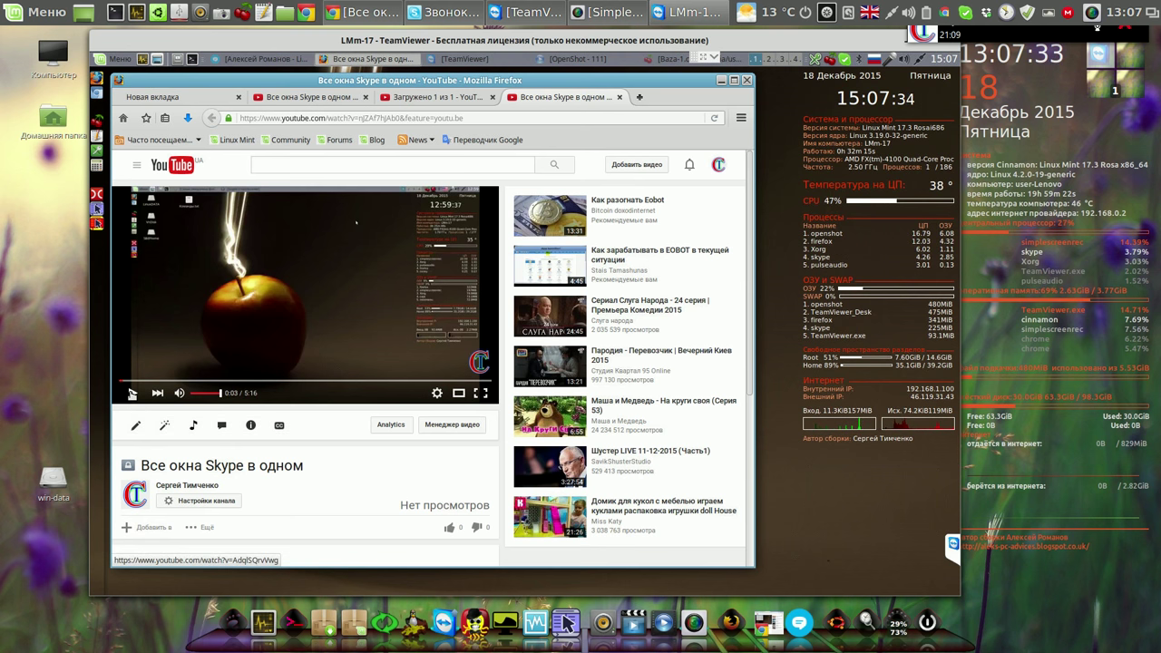
left_click(132, 393)
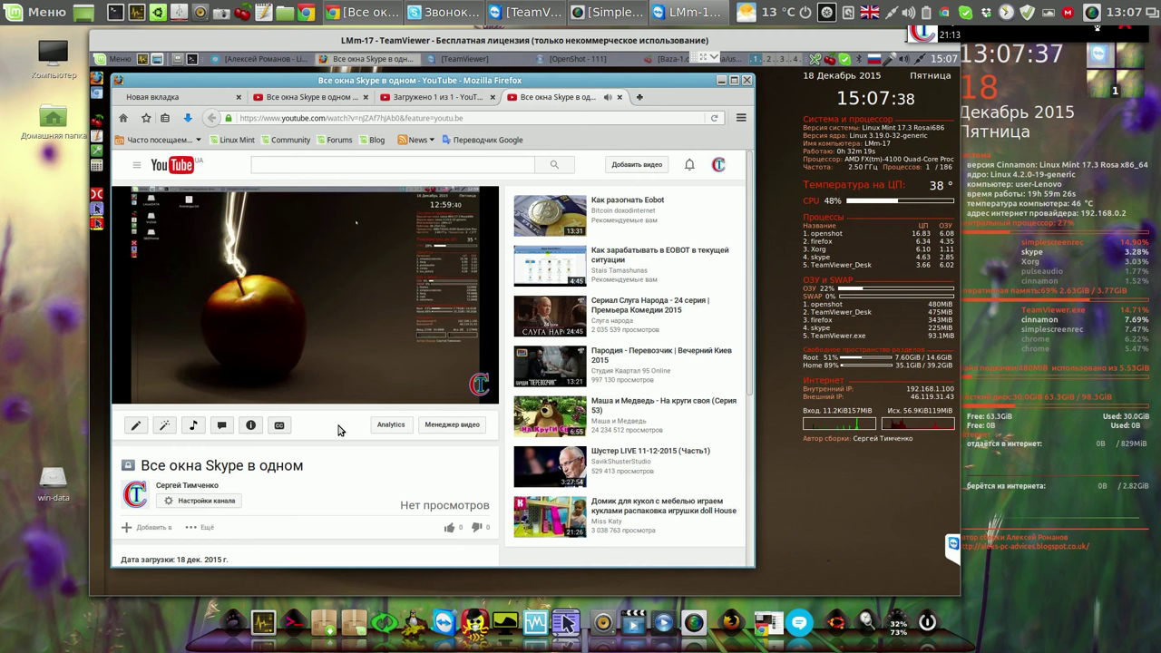
left_click(134, 393)
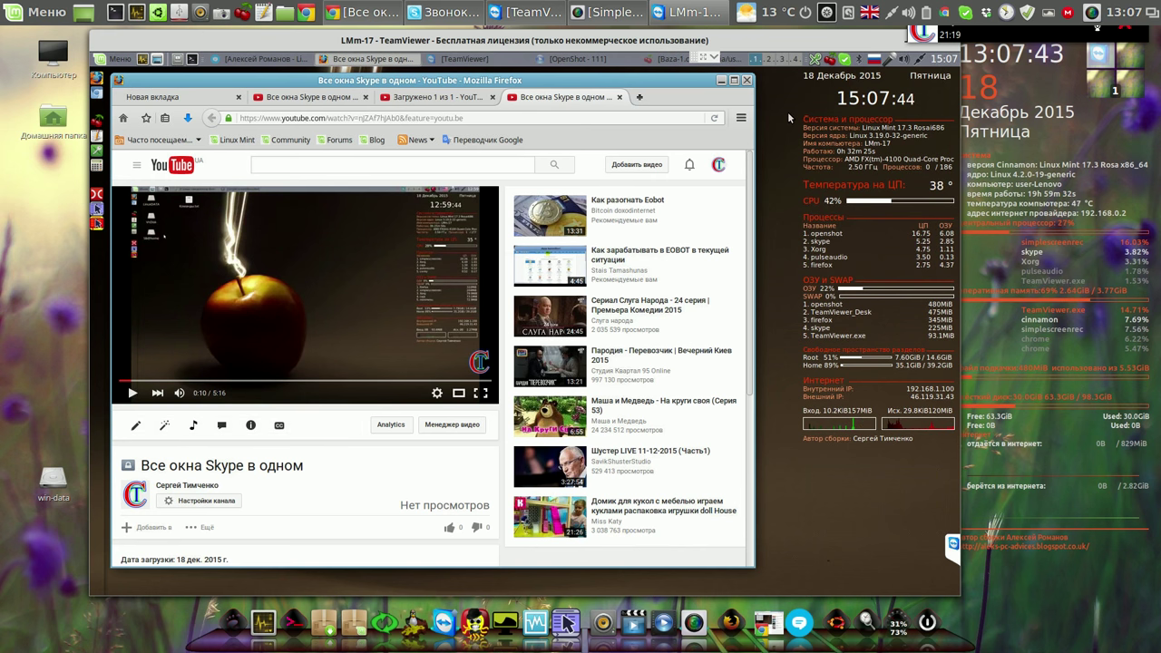
Step: Minimise the browser, switch to OpenShot and close it
left_click(721, 81)
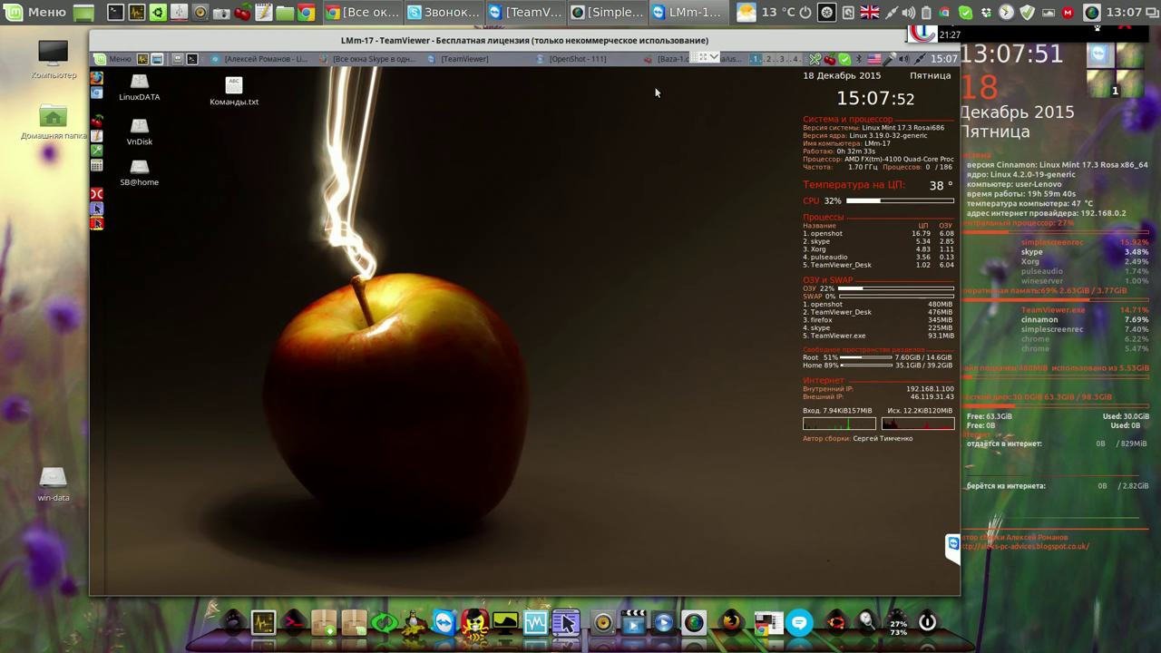
left_click(566, 60)
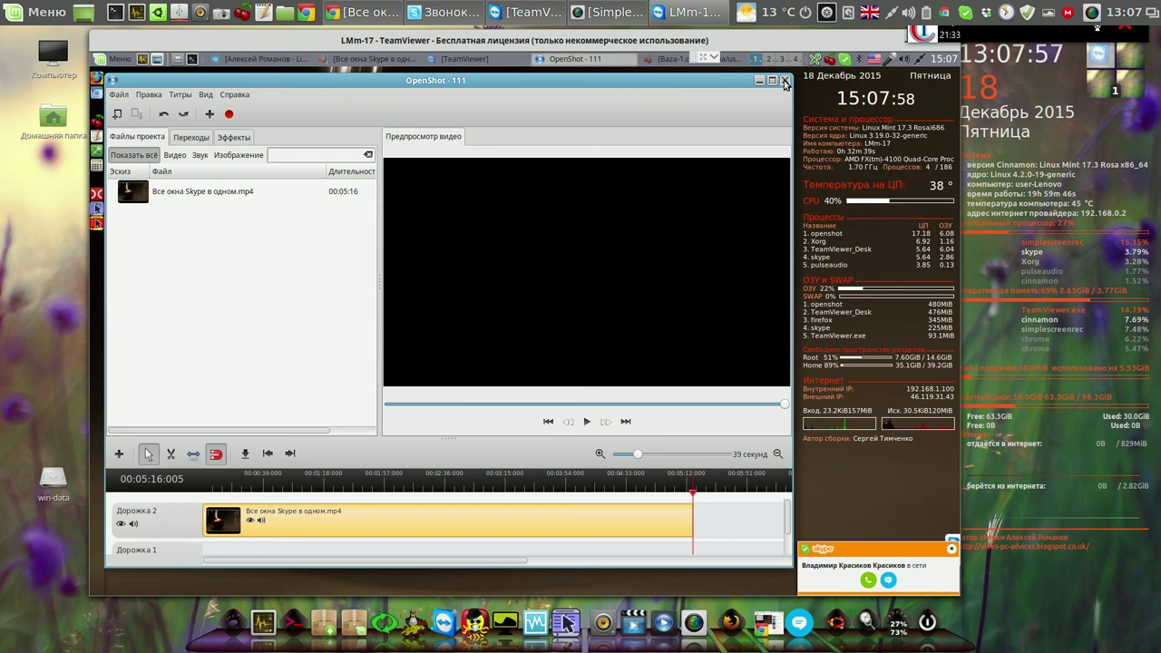
left_click(786, 81)
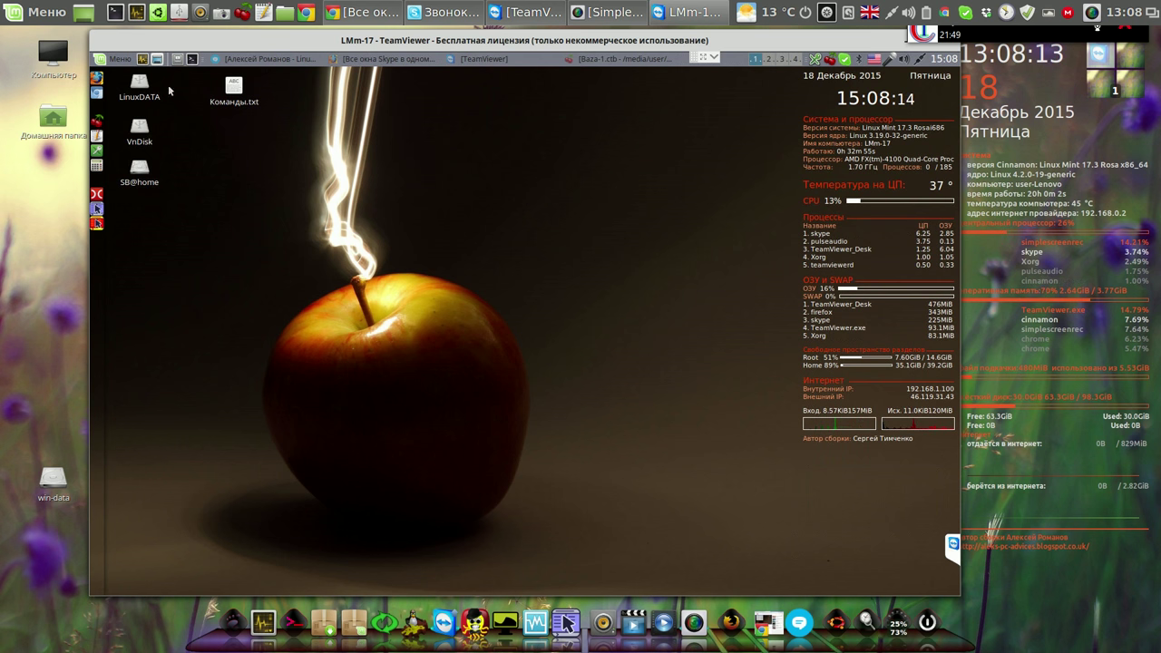
Step: Find the sound settings (Звук) among the system's Параметры applications and add a launcher for them to the panel
left_click(115, 61)
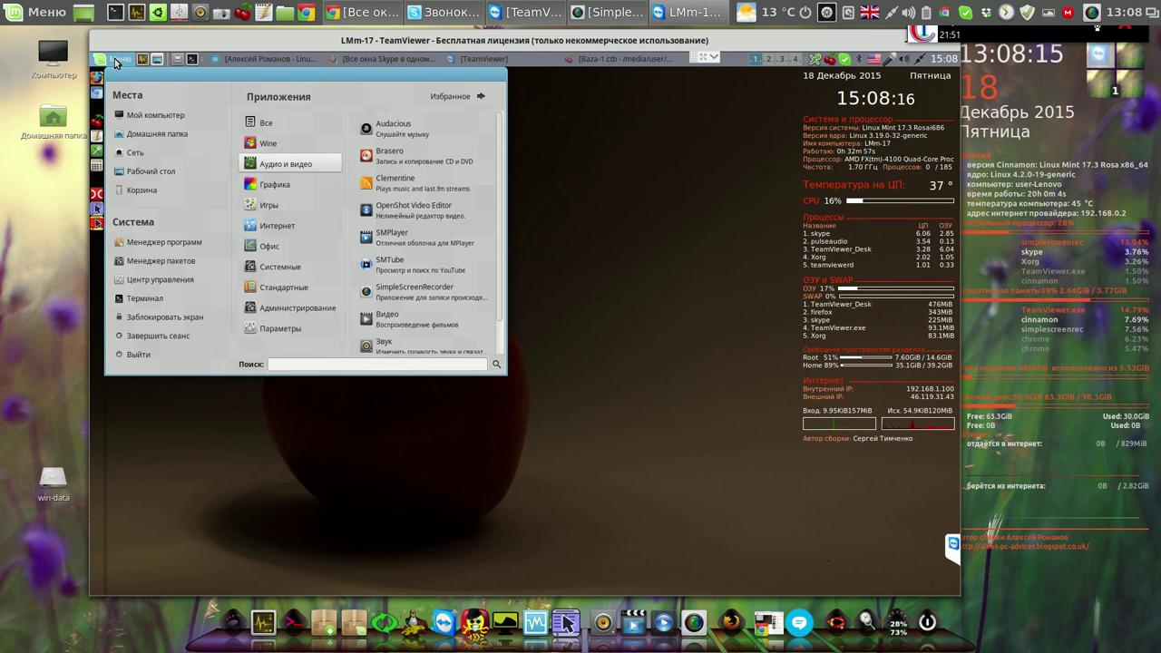
left_click(282, 122)
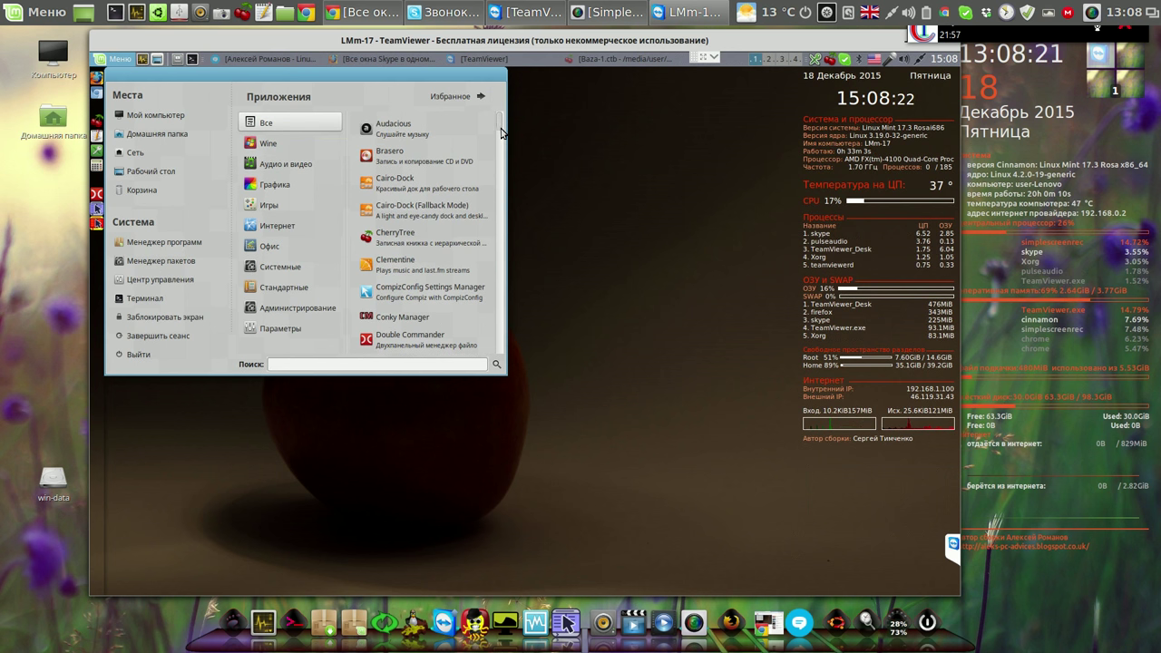
left_click_drag(500, 125, 501, 134)
left_click(319, 329)
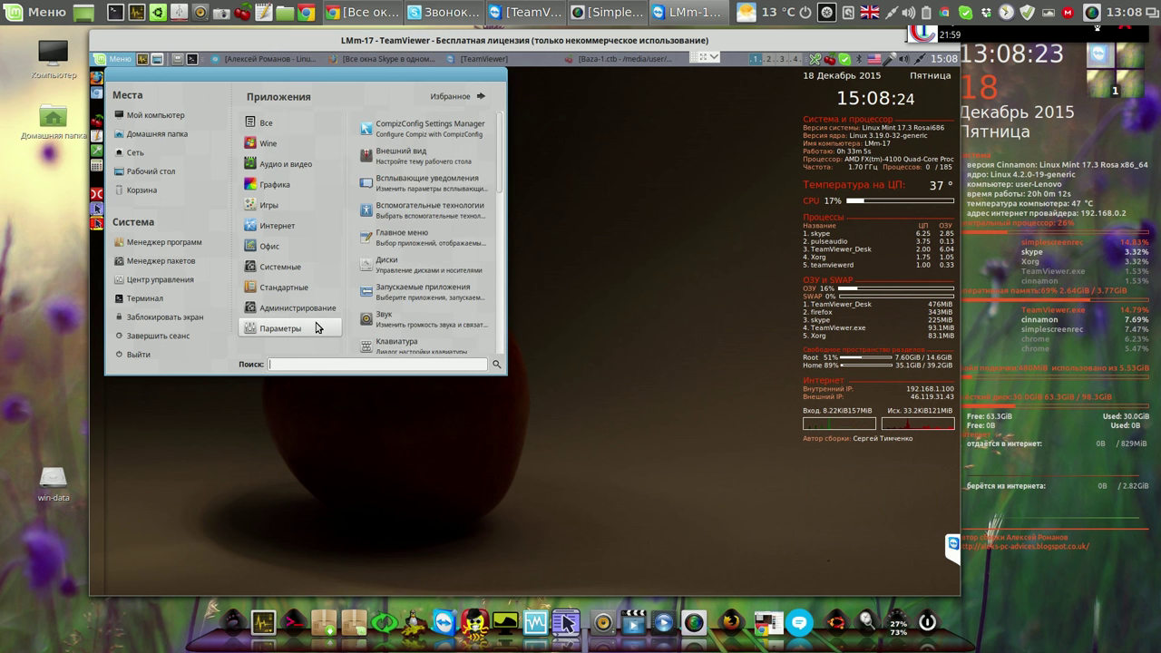
right_click(413, 324)
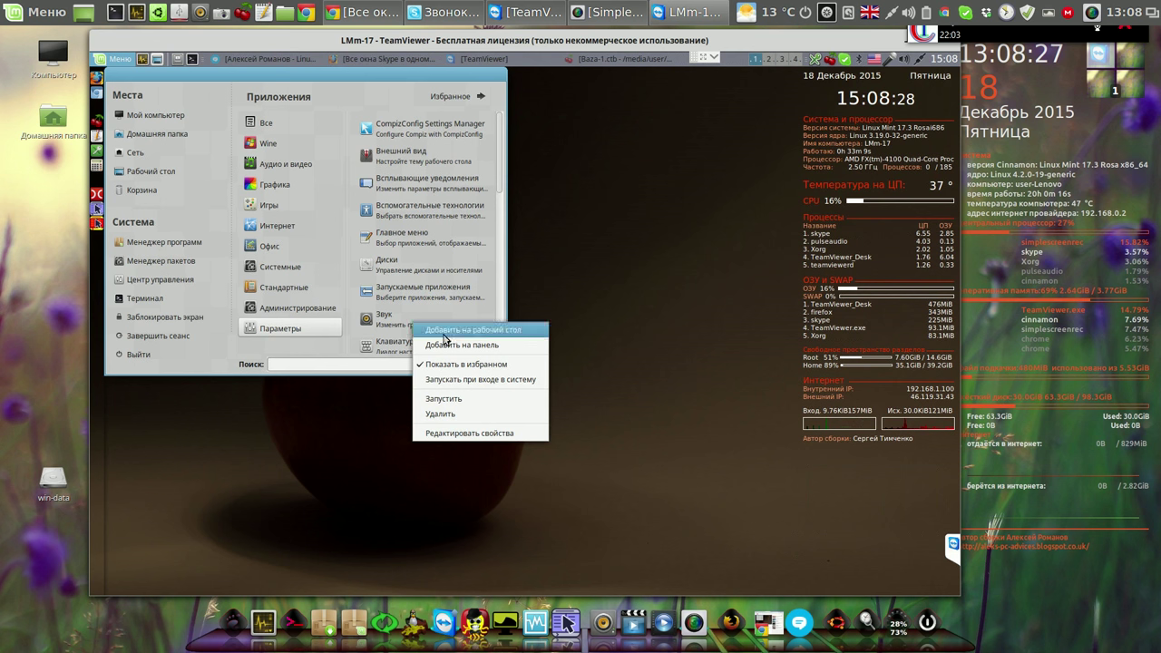
left_click(456, 347)
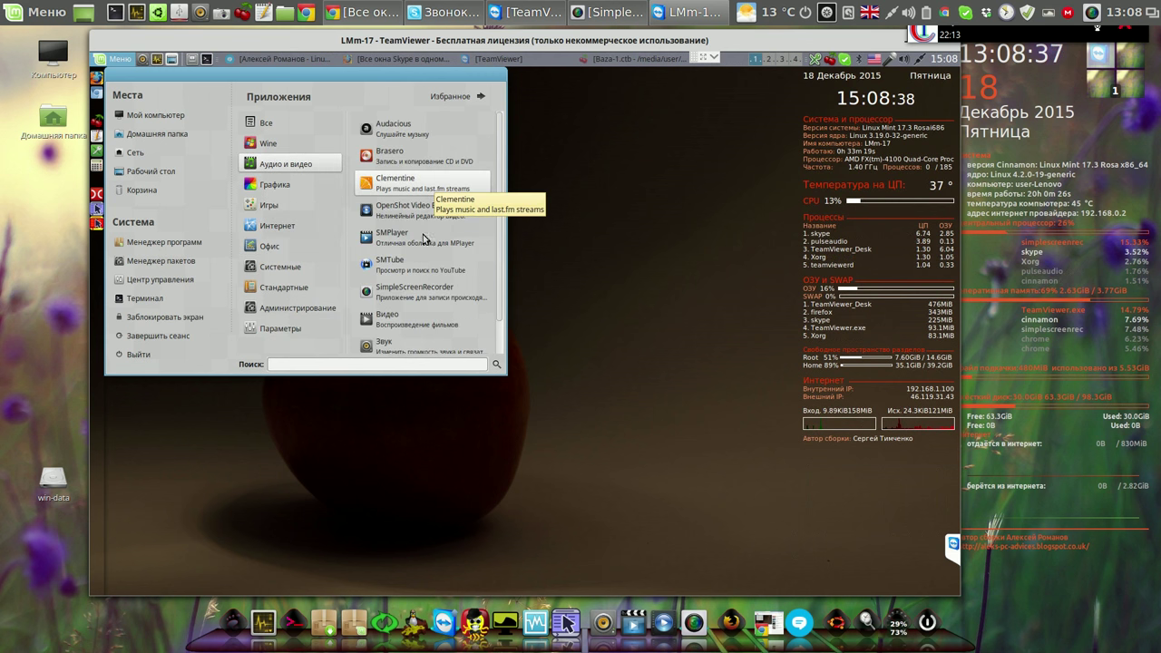
Step: Add a SimpleScreenRecorder launcher from the Аудио и видео applications to the panel and close the applications list
right_click(417, 291)
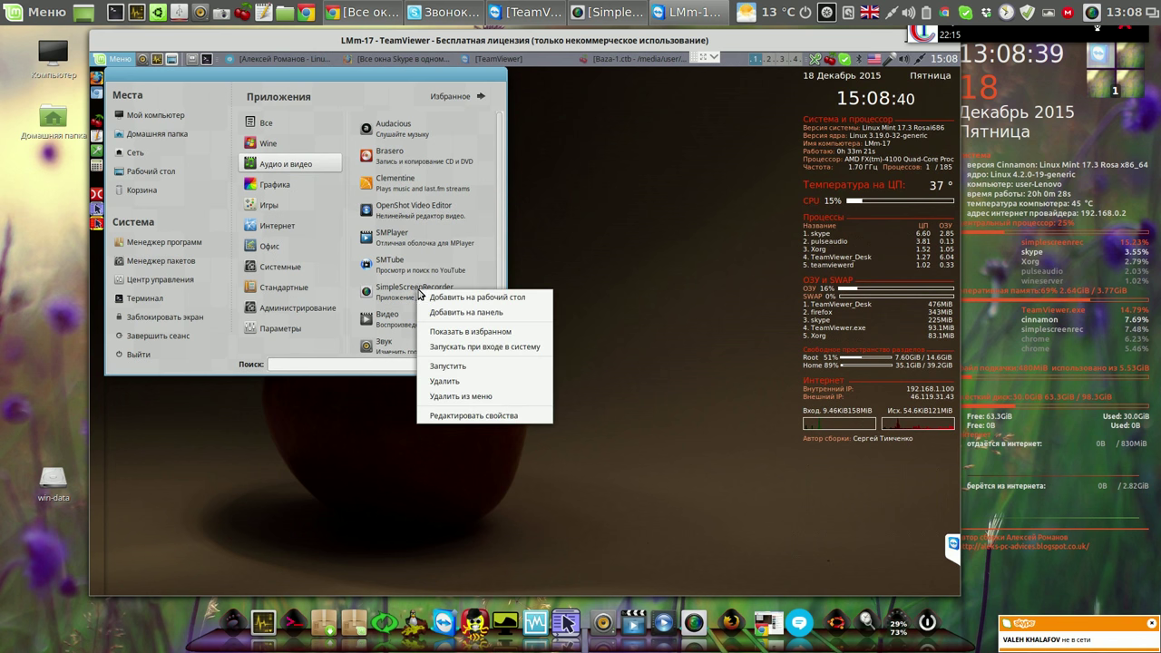
left_click(472, 312)
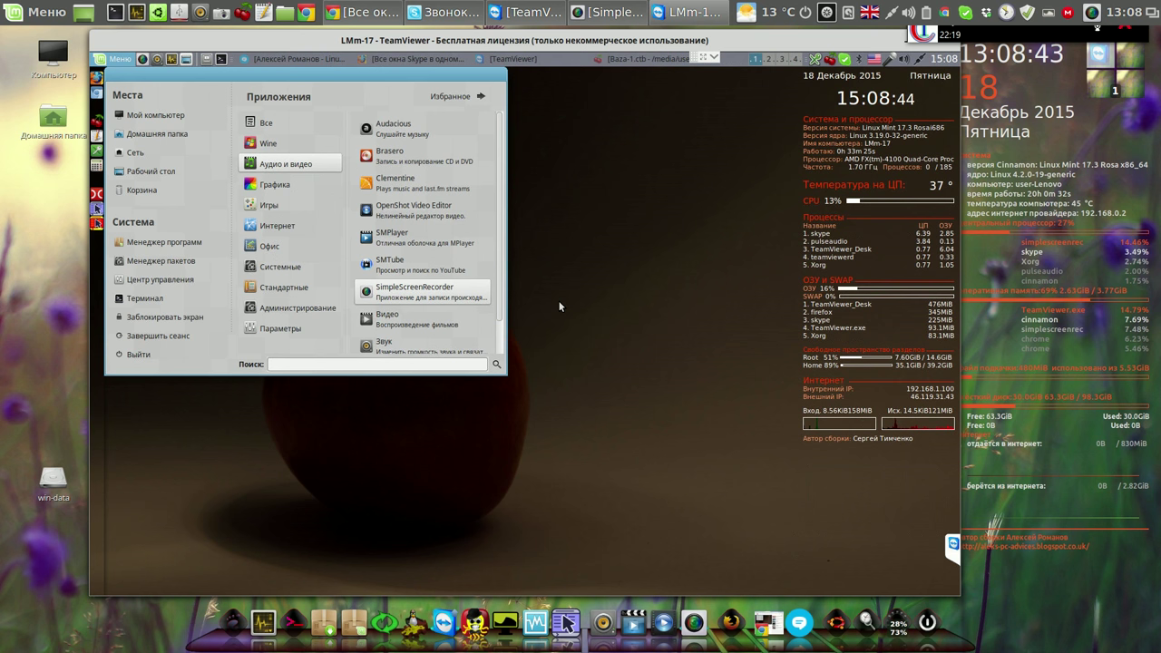
left_click(560, 307)
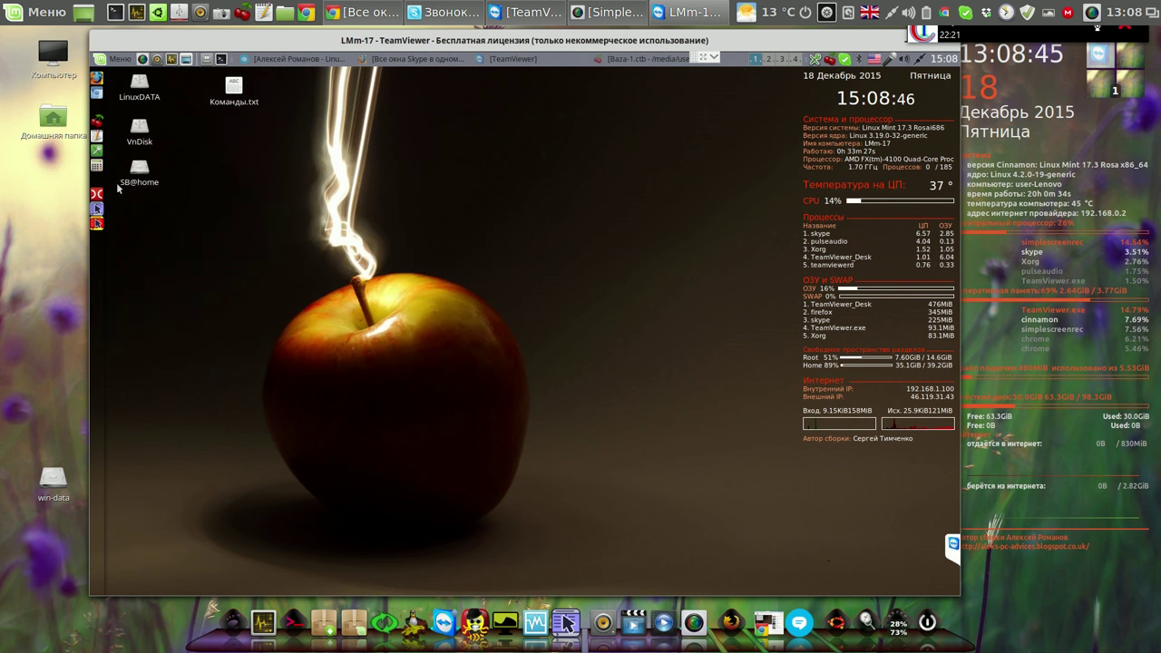
Step: Launch SimpleScreenRecorder, continue past the welcome page and choose Все экраны: 1440x900 as the area for whole-screen recording
left_click(142, 61)
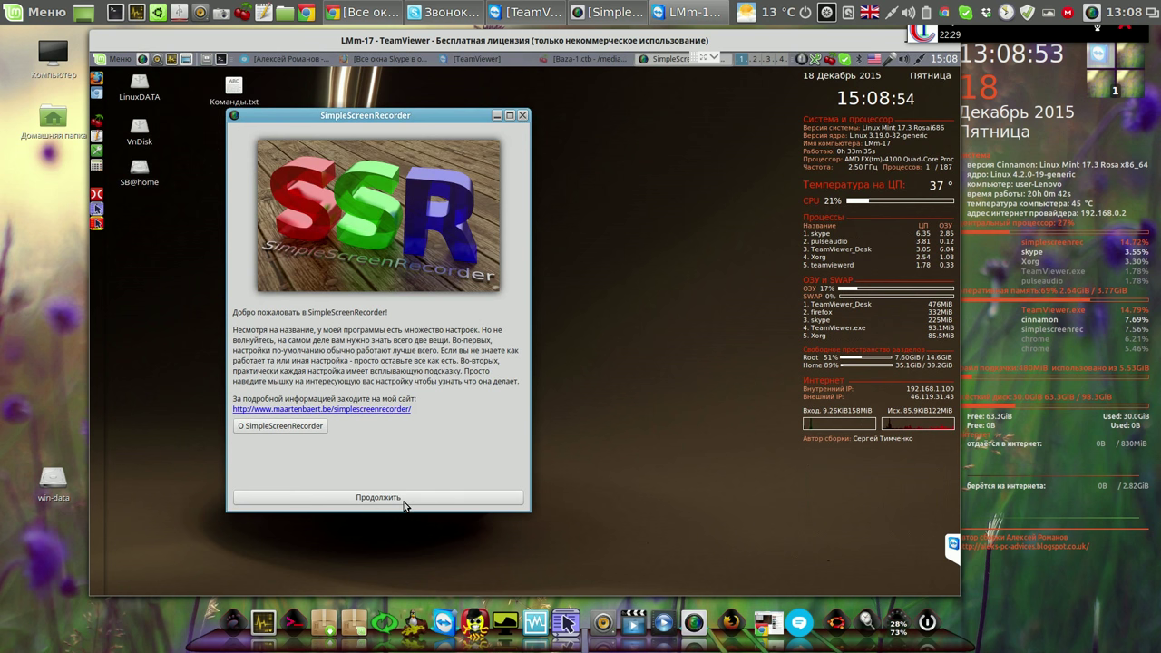
left_click(403, 499)
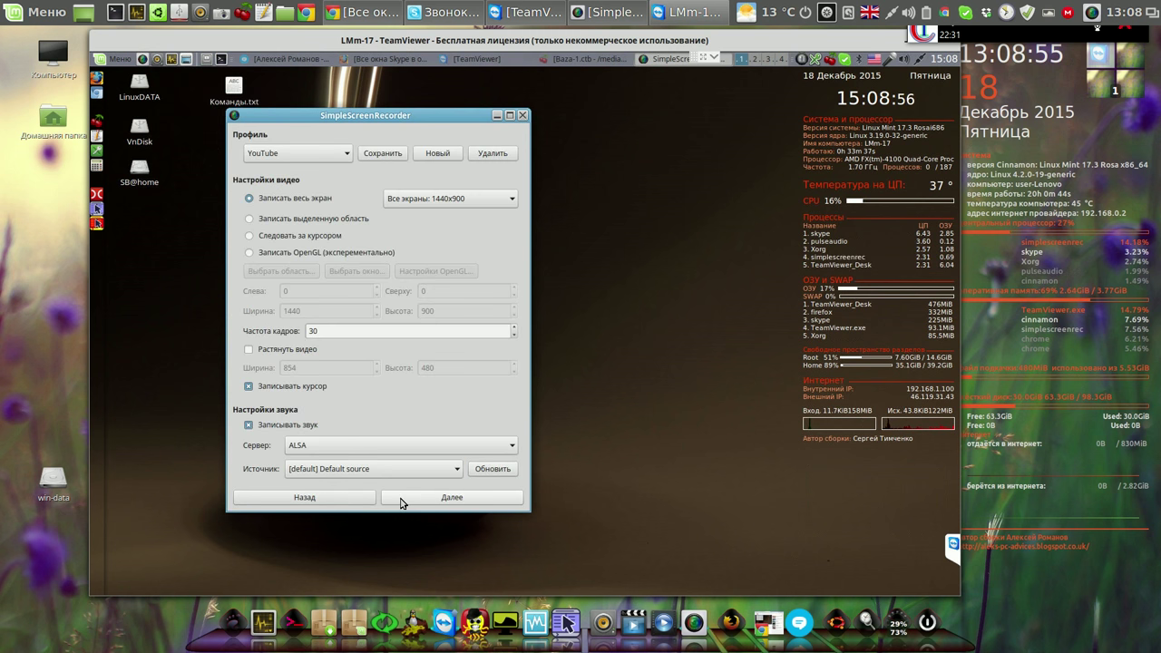
left_click(510, 203)
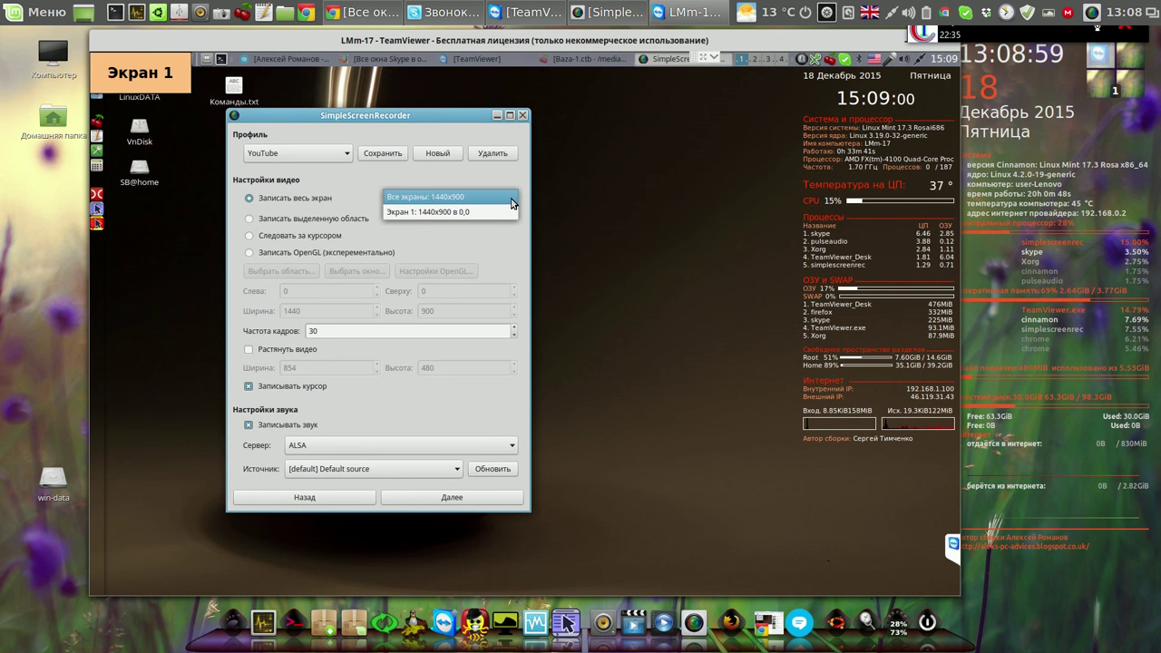
left_click(511, 199)
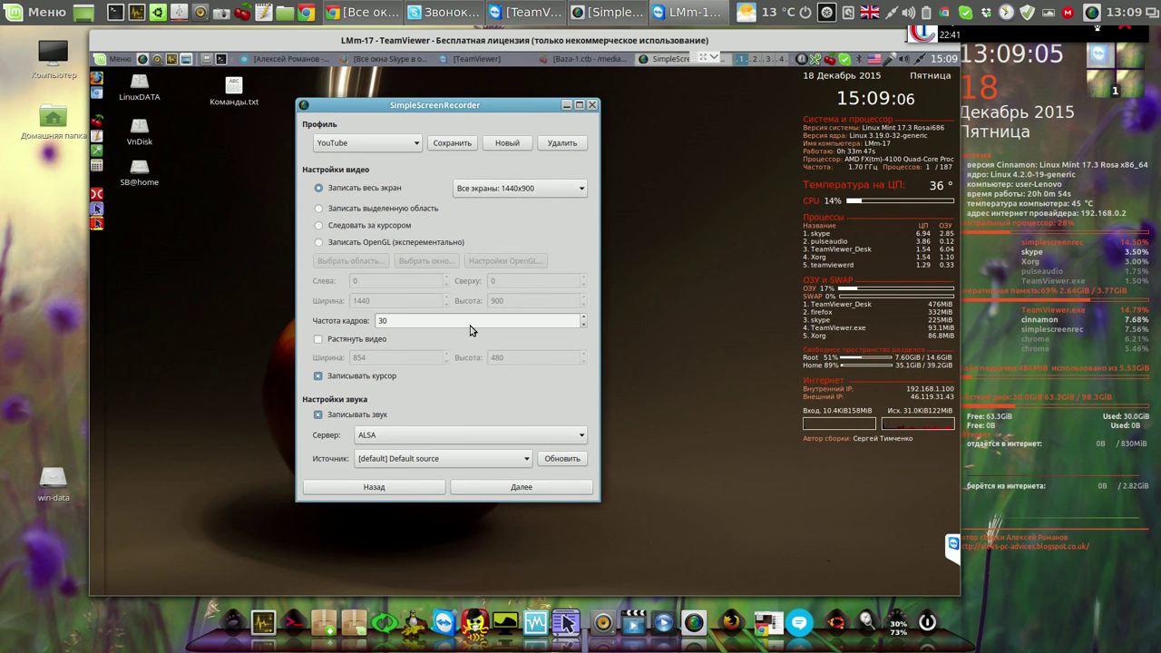
Step: Continue to the recording's output settings and change the file name to 222, keeping the .mp4 extension and the Видео folder
left_click(524, 488)
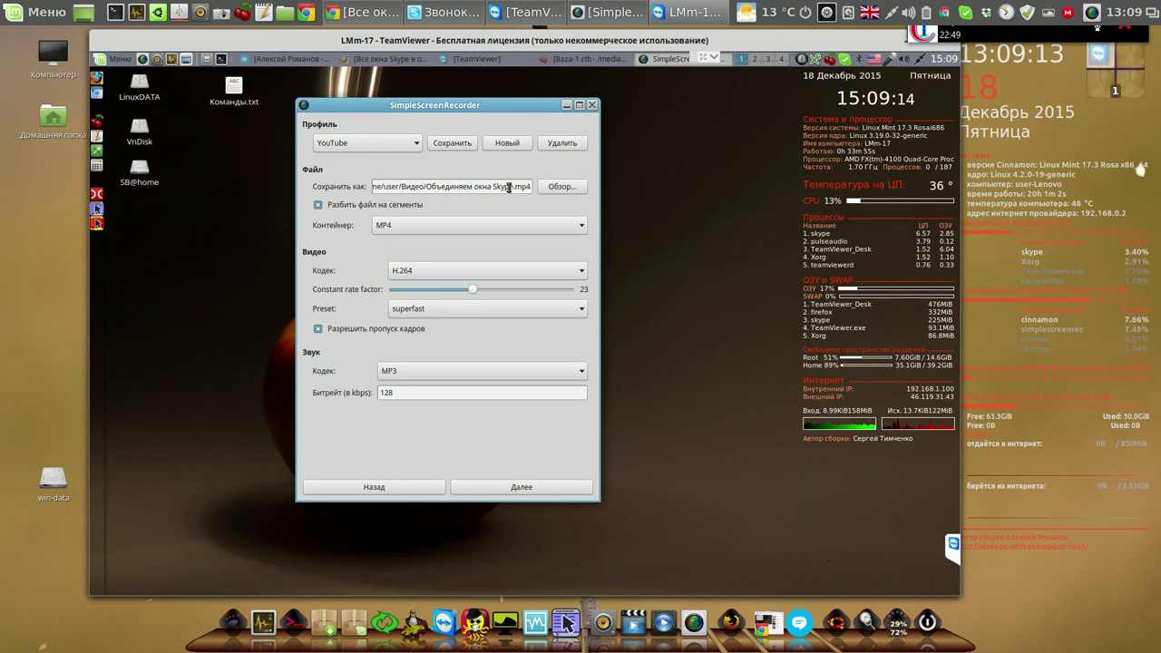
left_click_drag(513, 186, 427, 185)
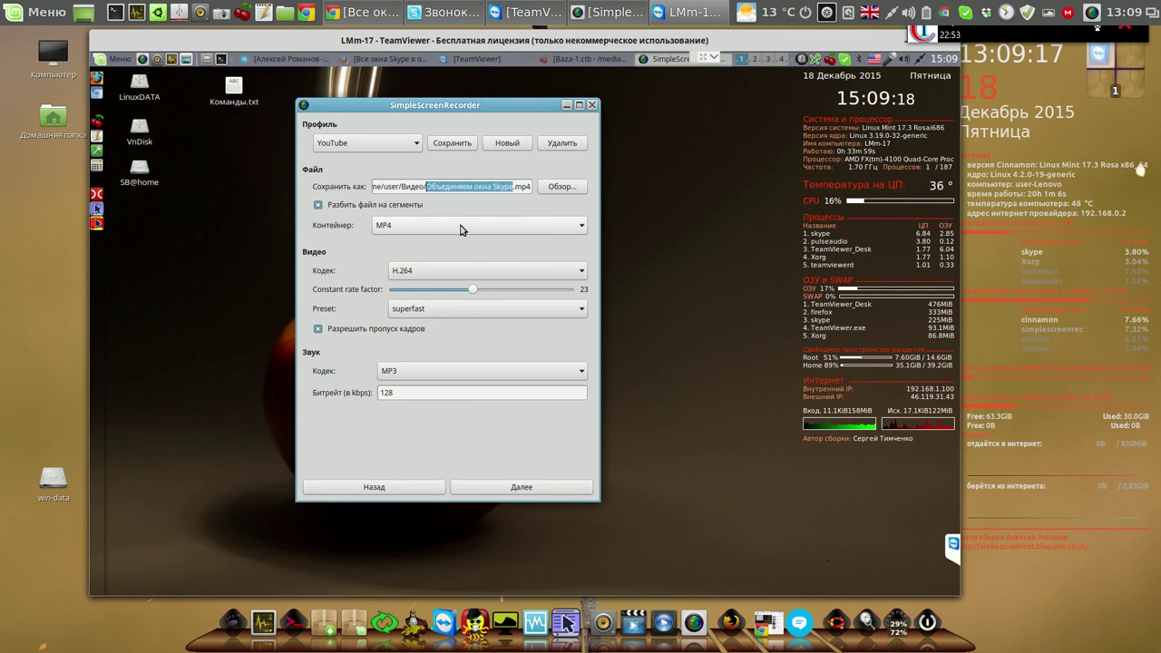
type("222")
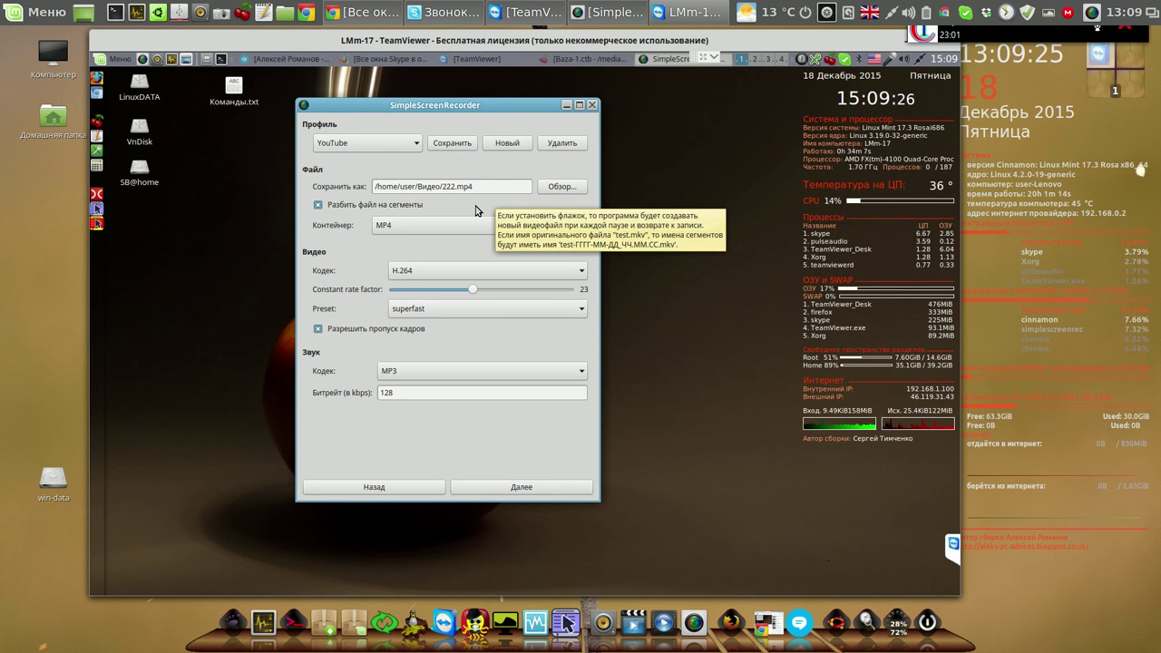
Step: Save the output settings to the YouTube profile and proceed to the recording page
left_click(460, 147)
left_click(533, 284)
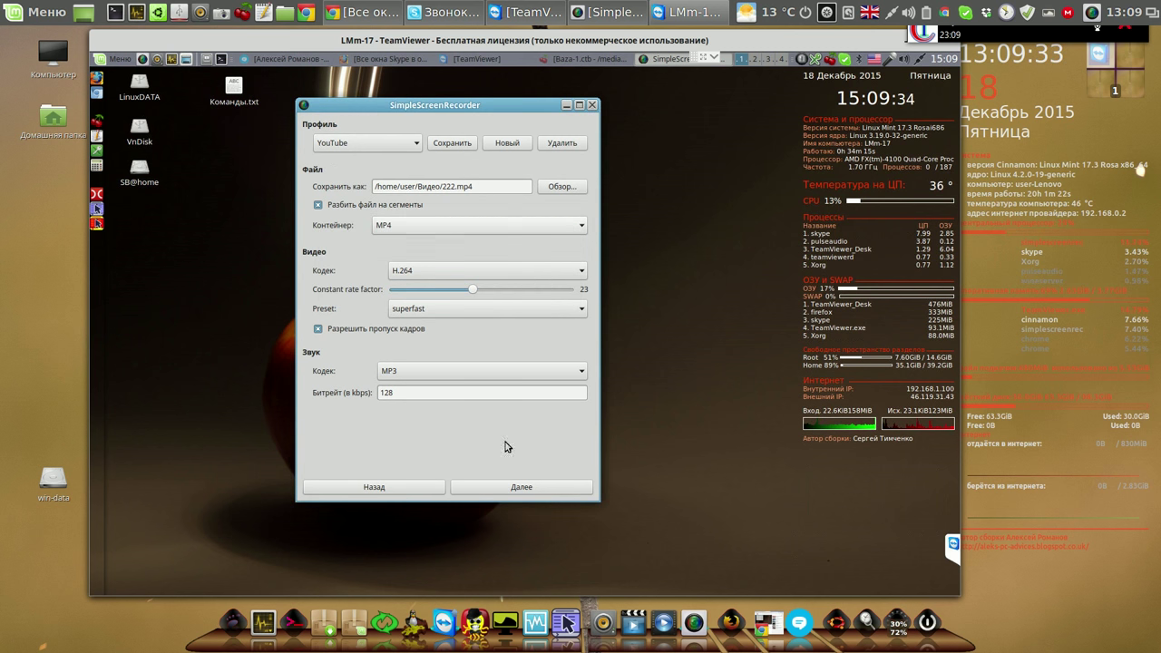
left_click(519, 488)
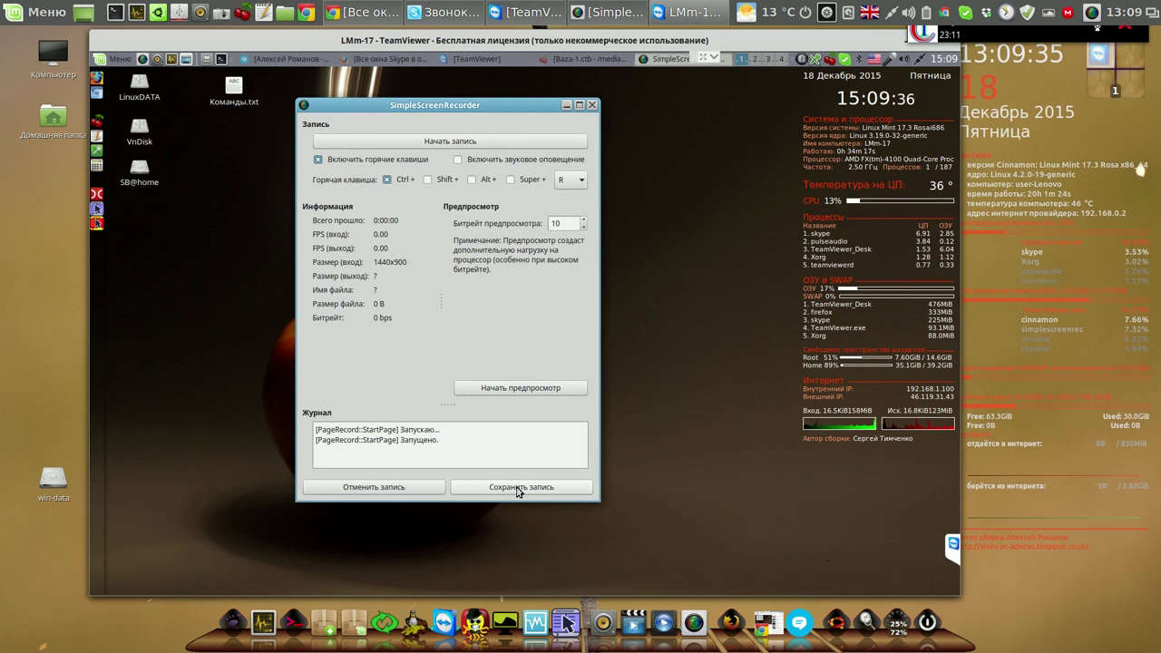
Step: Minimize SimpleScreenRecorder, show the Вход settings in Параметры звука and raise the output volume
left_click(567, 106)
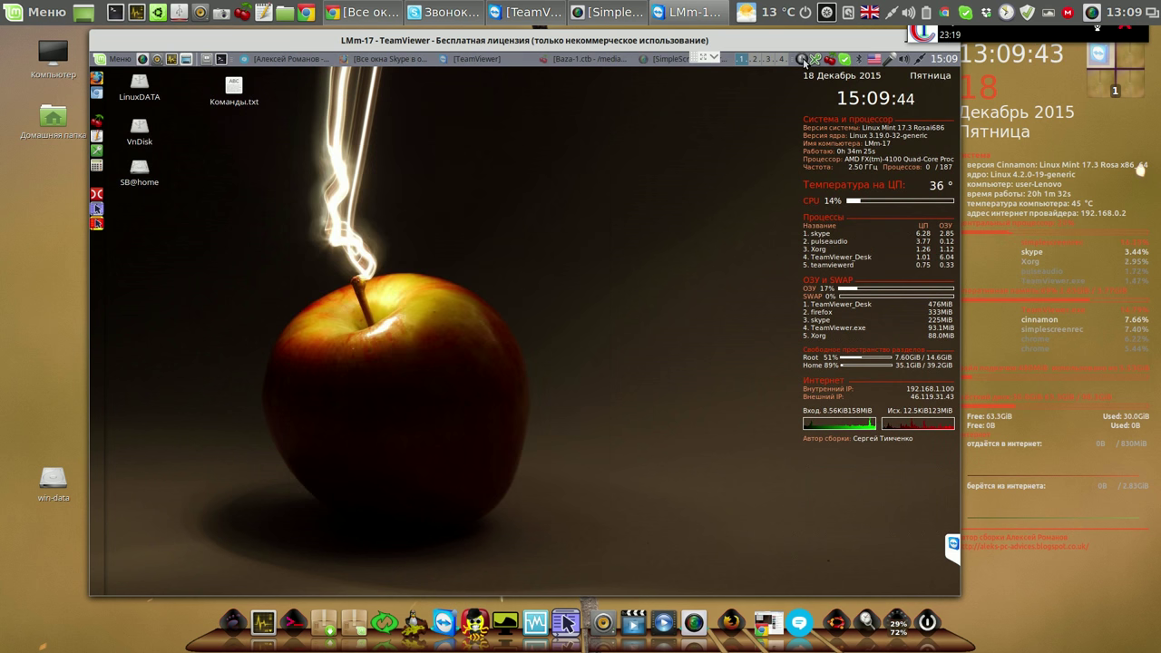
left_click(157, 60)
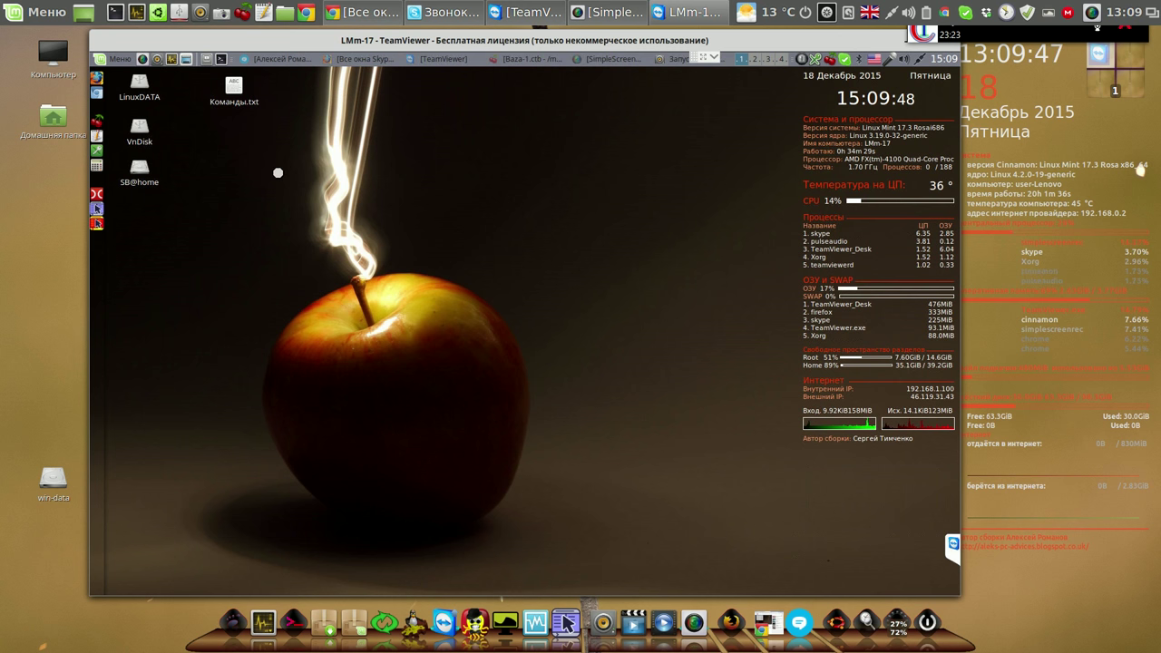
left_click_drag(431, 178, 360, 153)
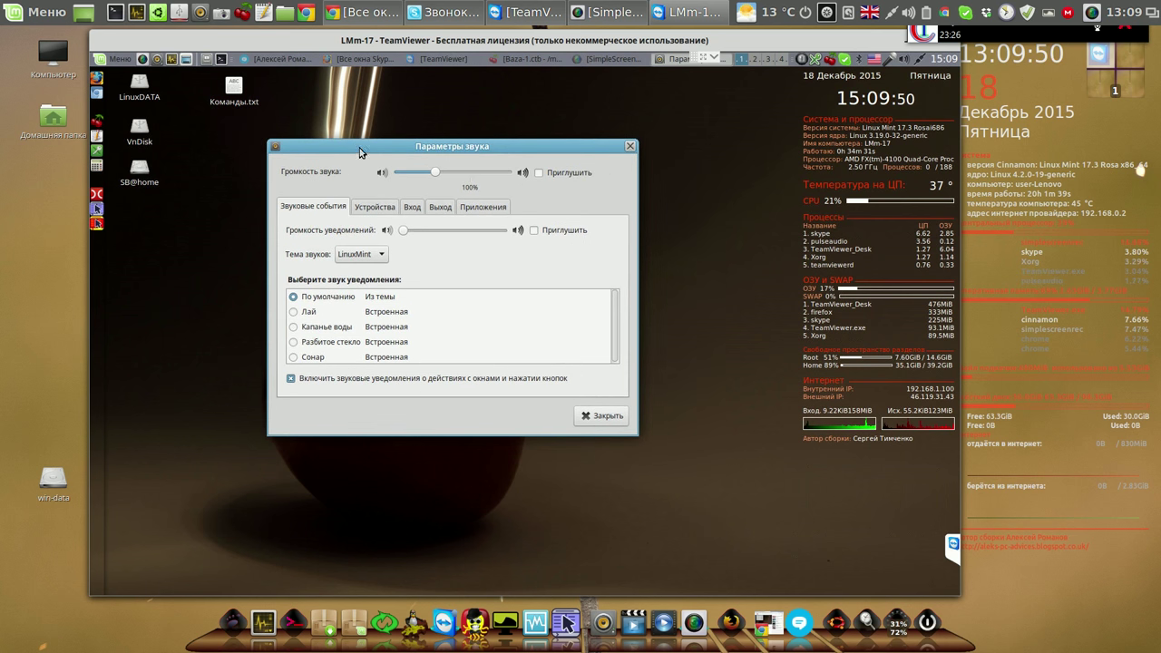
left_click(412, 210)
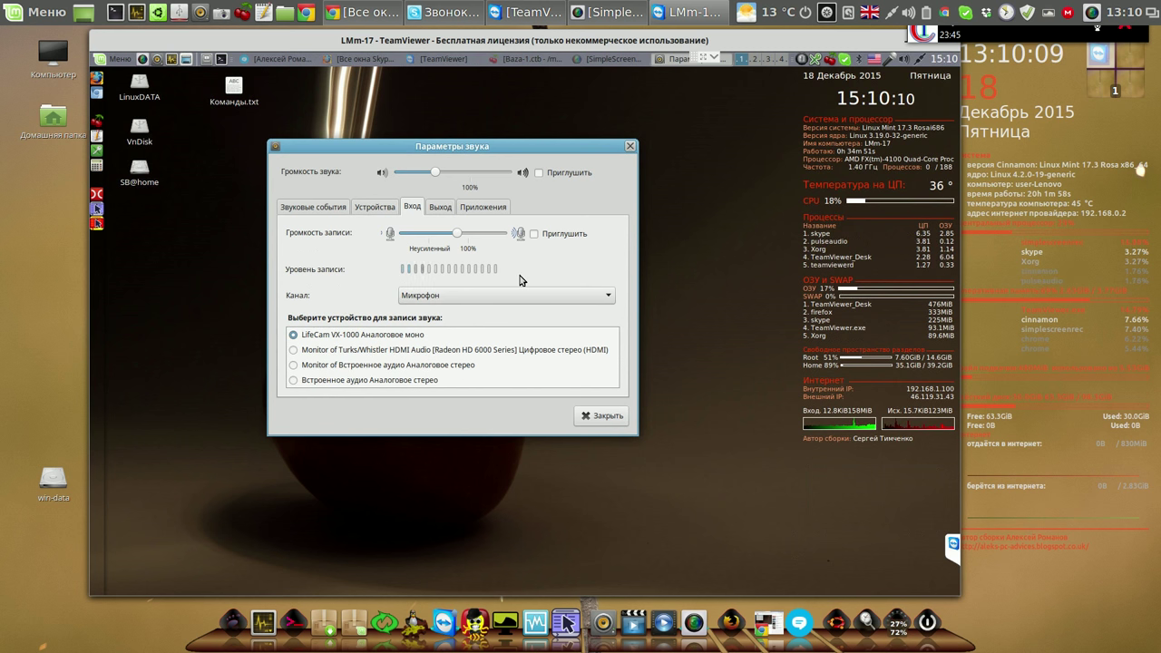
left_click_drag(436, 172, 472, 174)
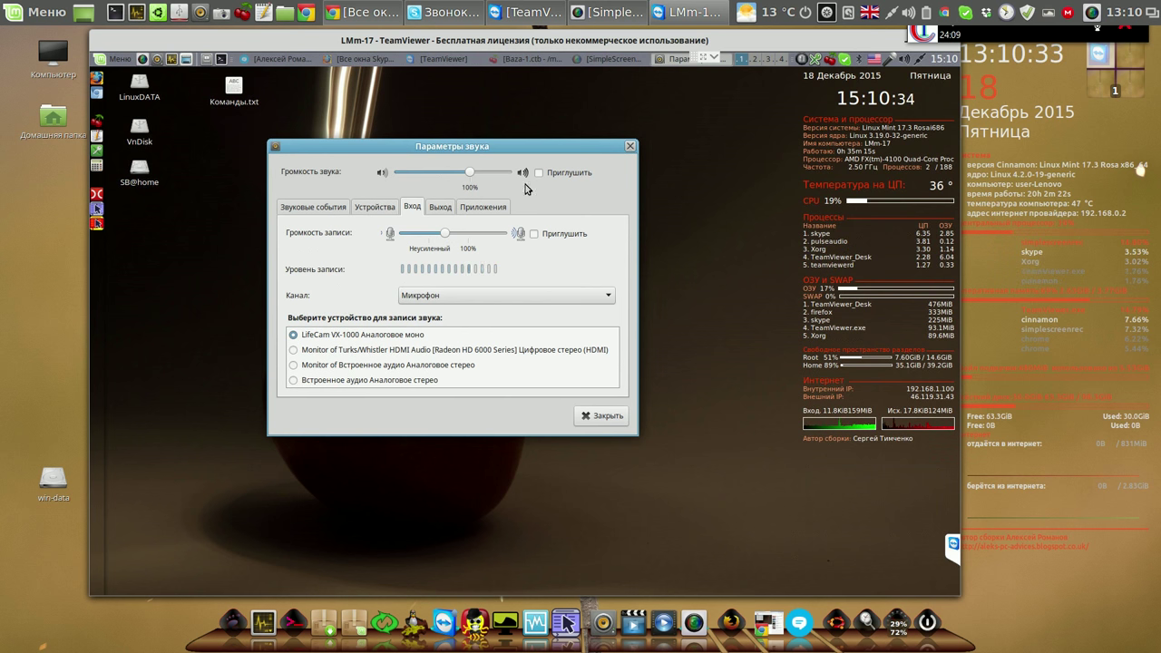
left_click_drag(528, 147, 389, 106)
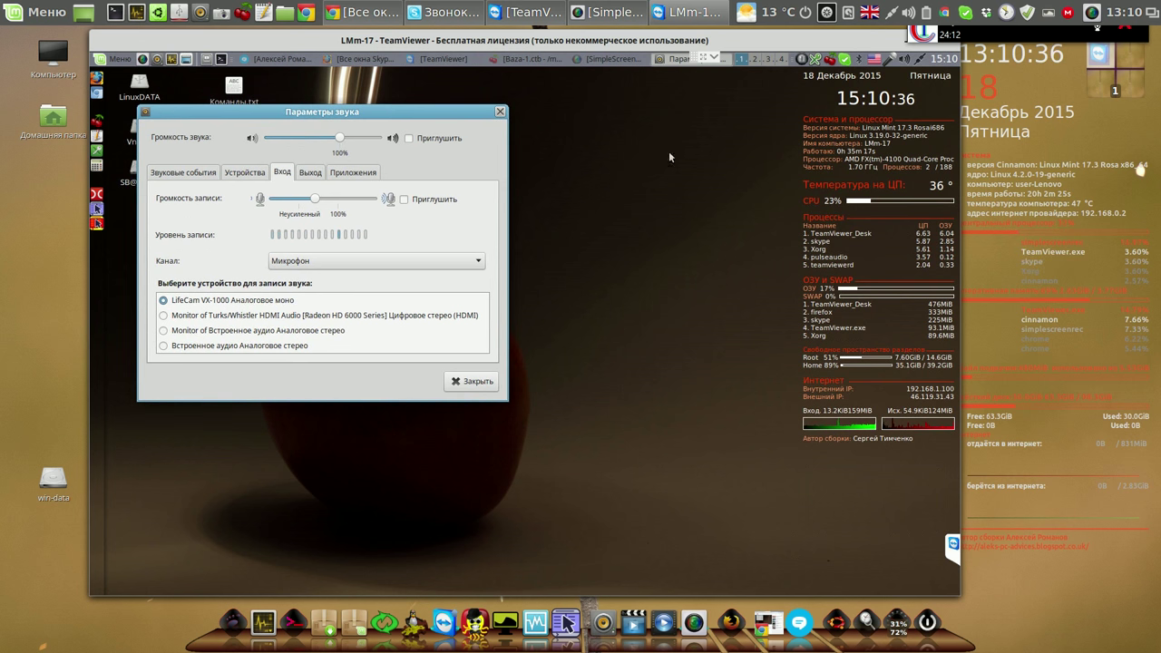
Step: Start the screen recording and adjust the microphone's recording volume while it runs
right_click(801, 61)
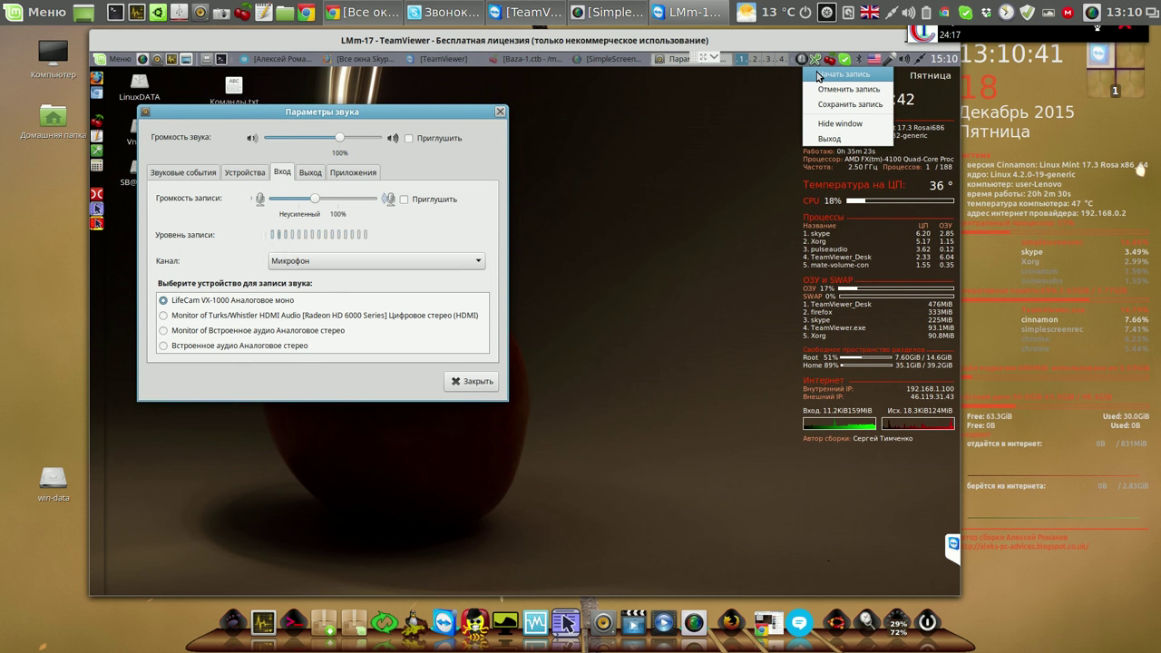
left_click(818, 76)
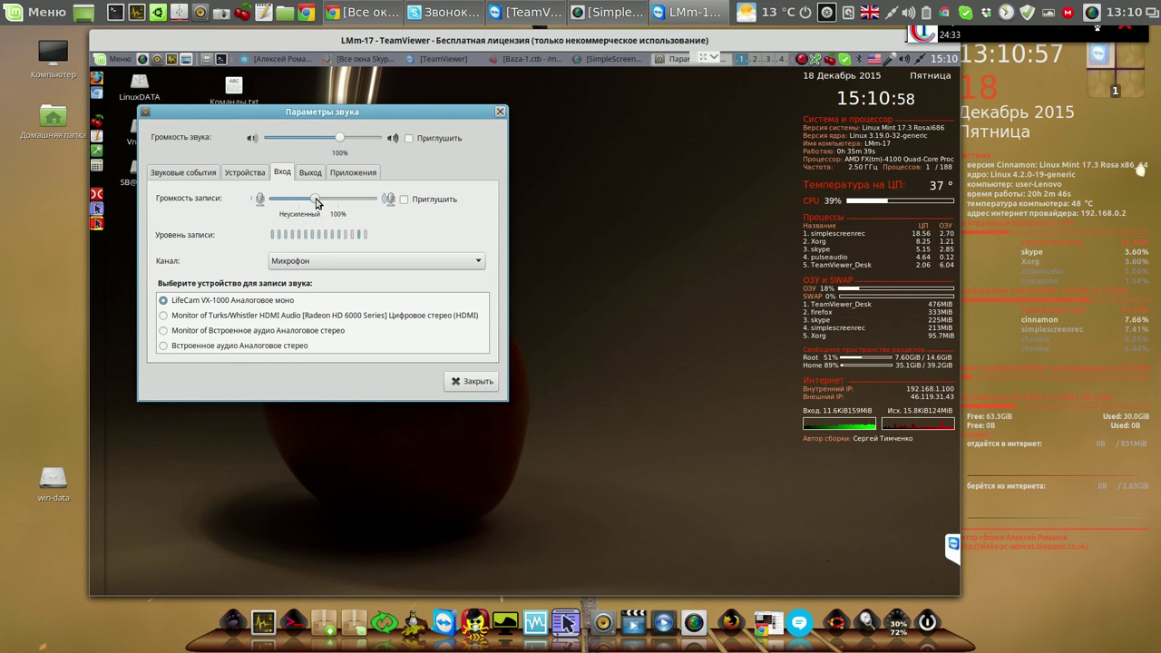
mouse_move(317, 202)
left_mouse_down()
mouse_move(302, 202)
mouse_move(329, 203)
left_mouse_up()
scroll(330, 203, "down", 3)
scroll(329, 203, "up", 2)
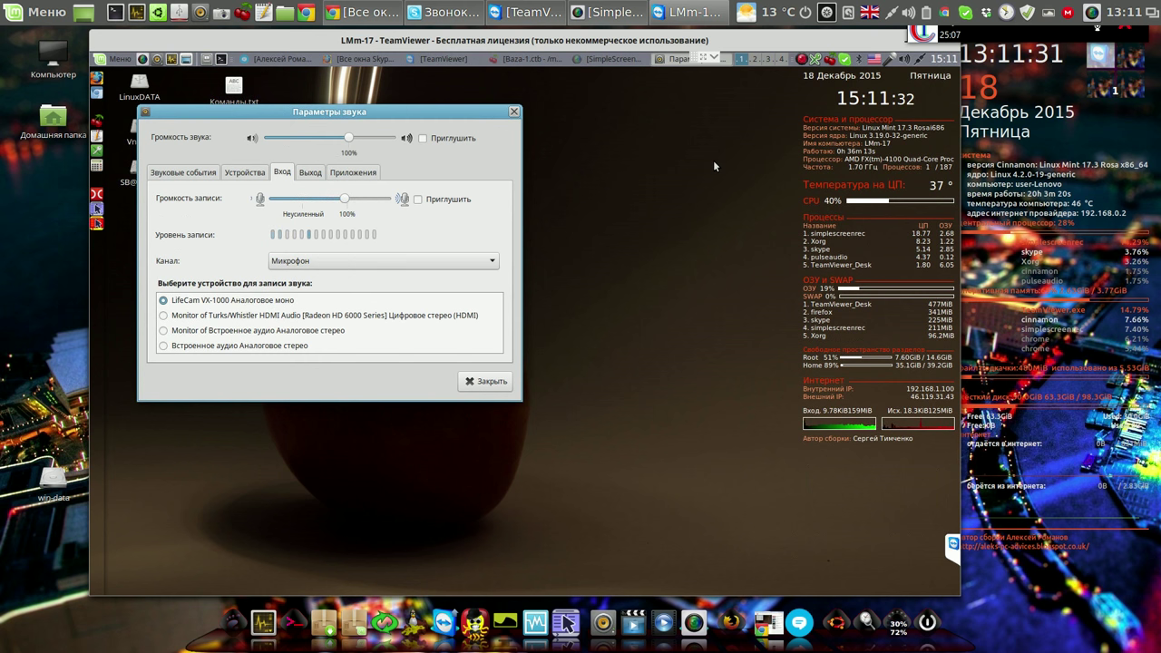
Step: Pause the running screen recording and save it
left_click(802, 59)
left_click(821, 75)
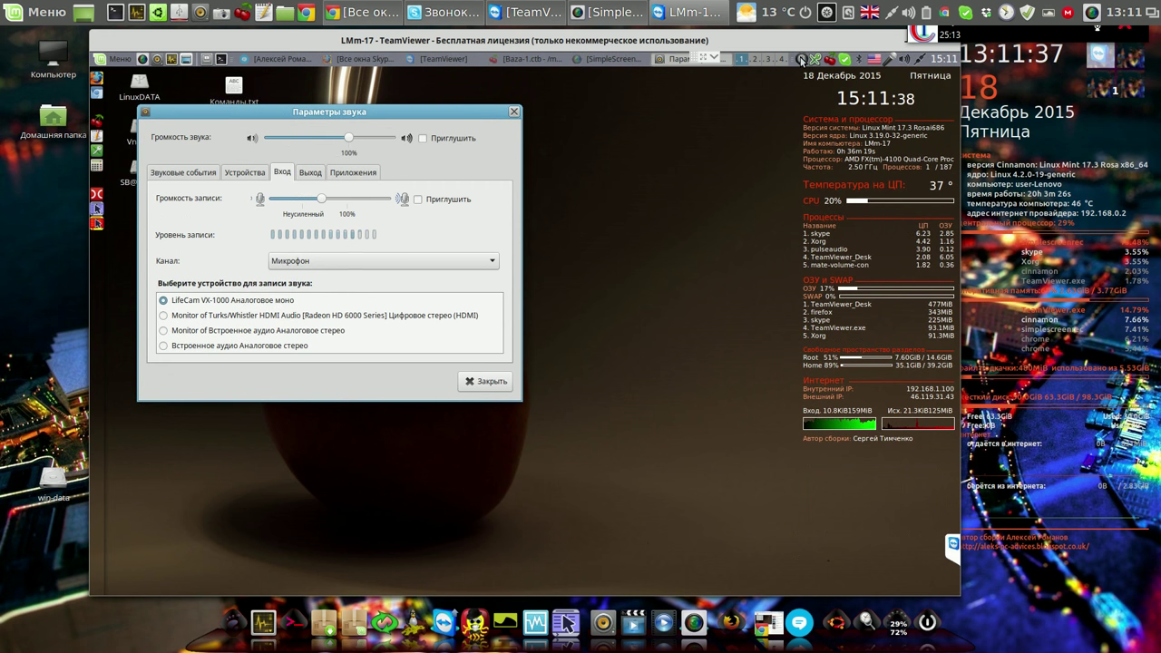
left_click(802, 59)
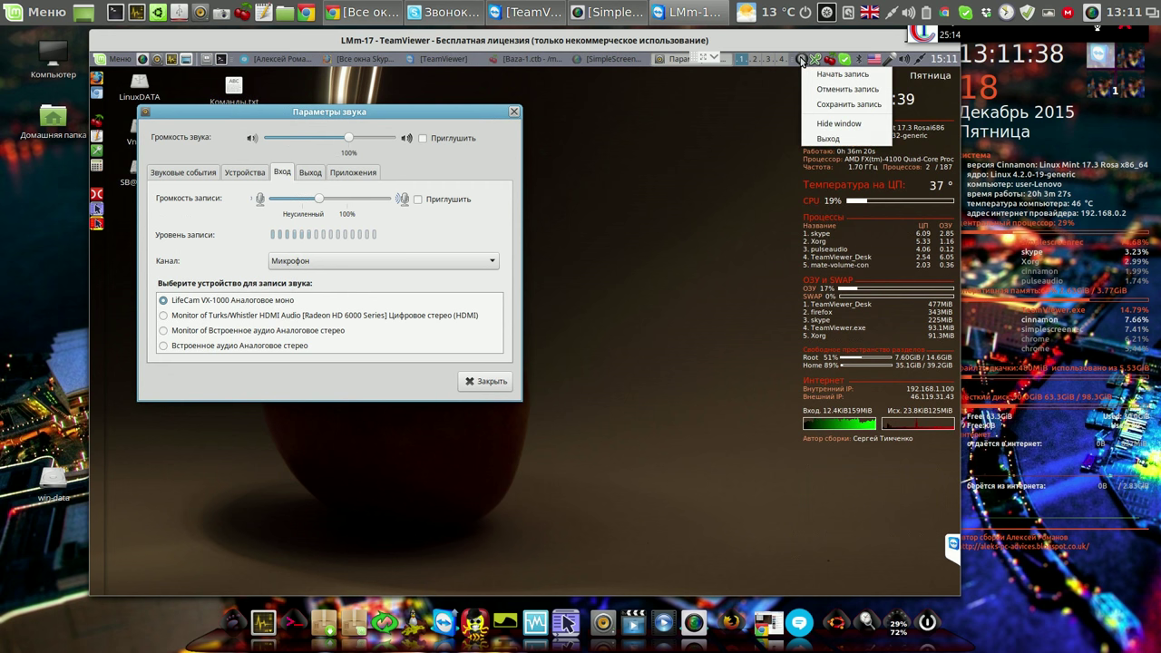
left_click(833, 104)
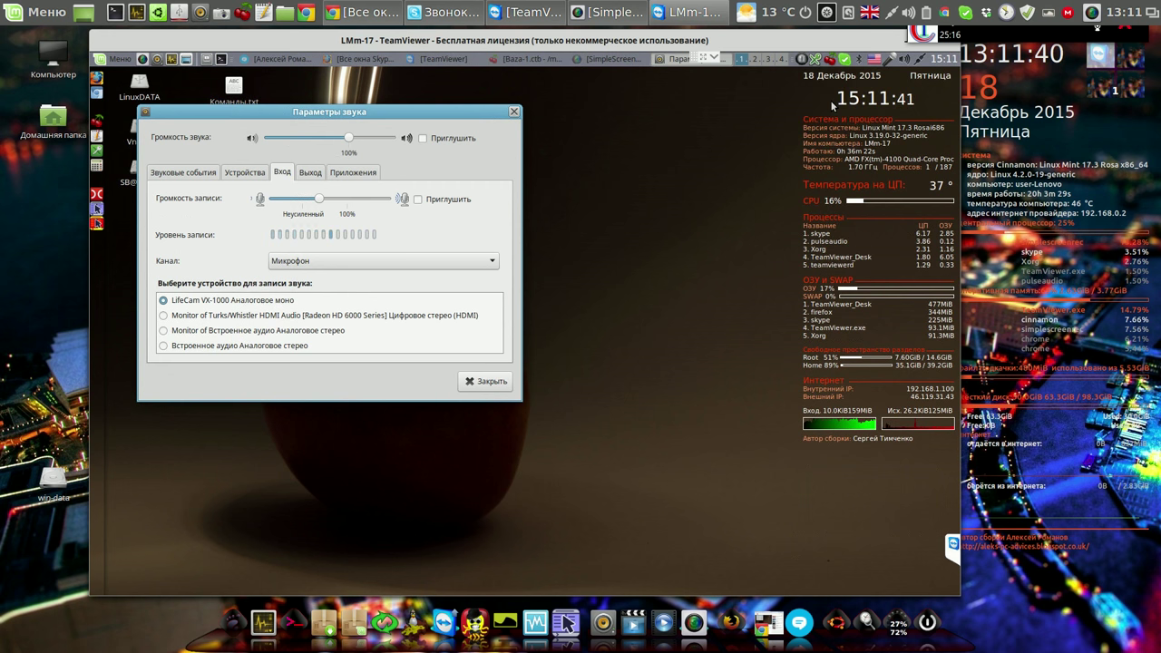
left_click(115, 60)
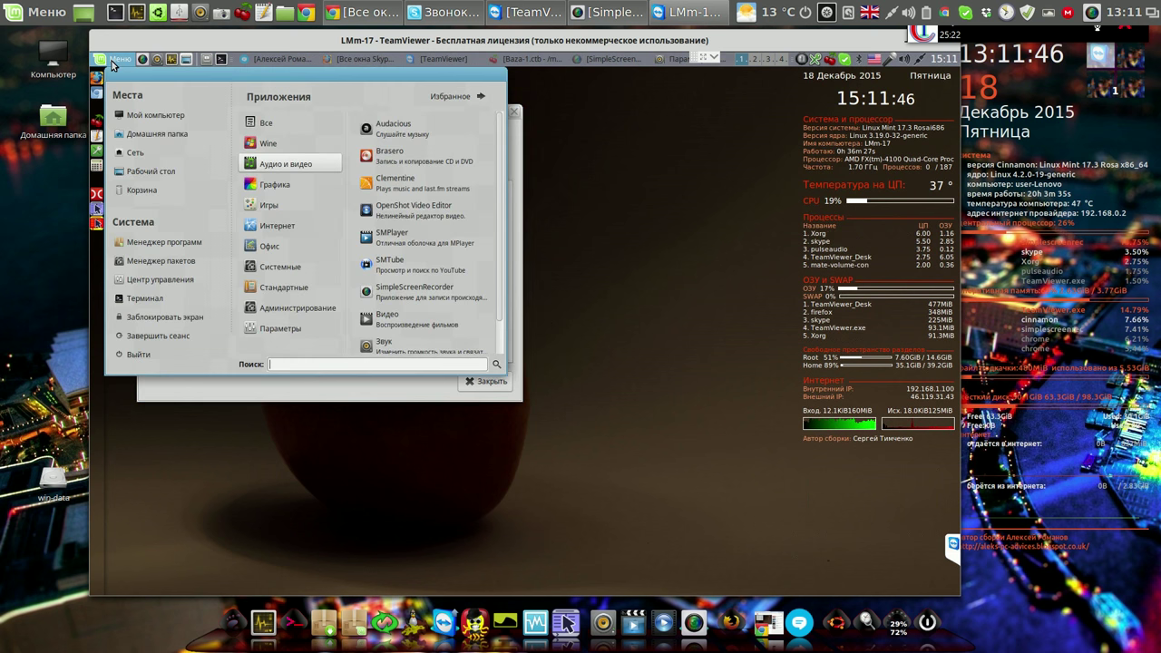
left_click(410, 238)
left_click(115, 104)
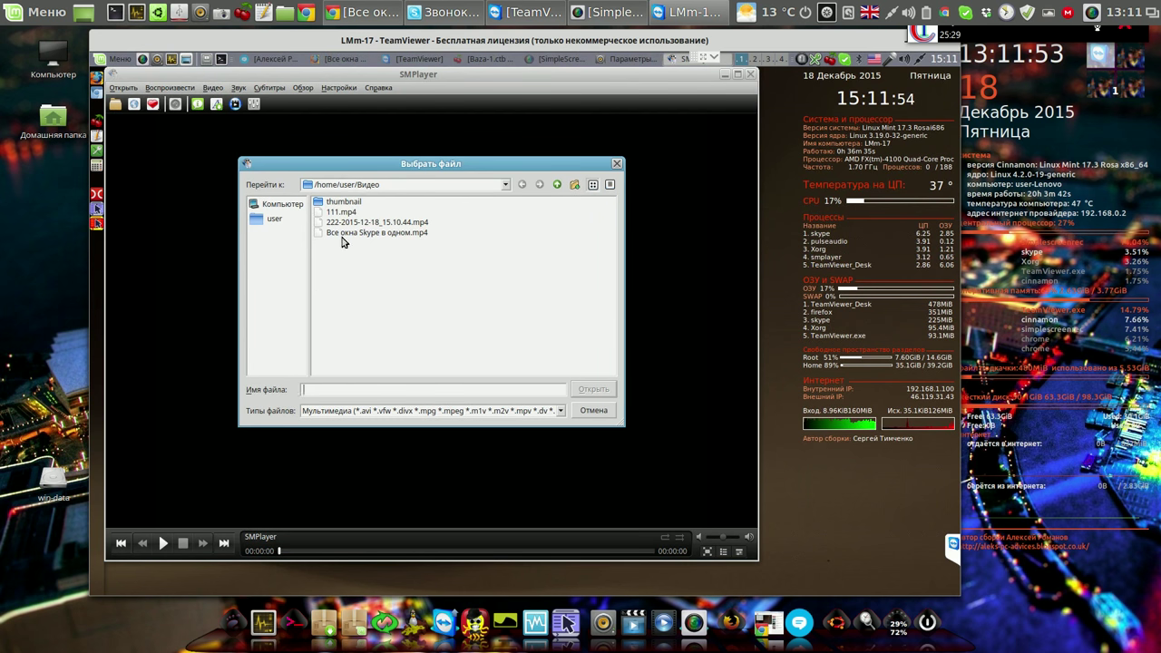
left_click(363, 222)
left_click(595, 390)
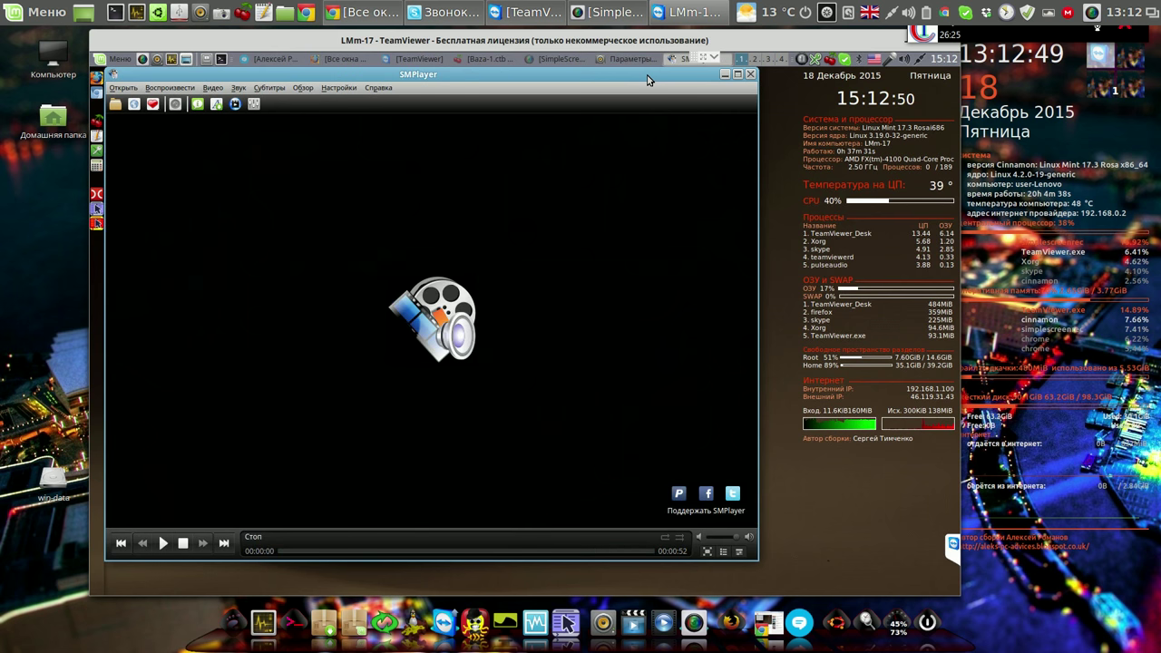
left_click(748, 75)
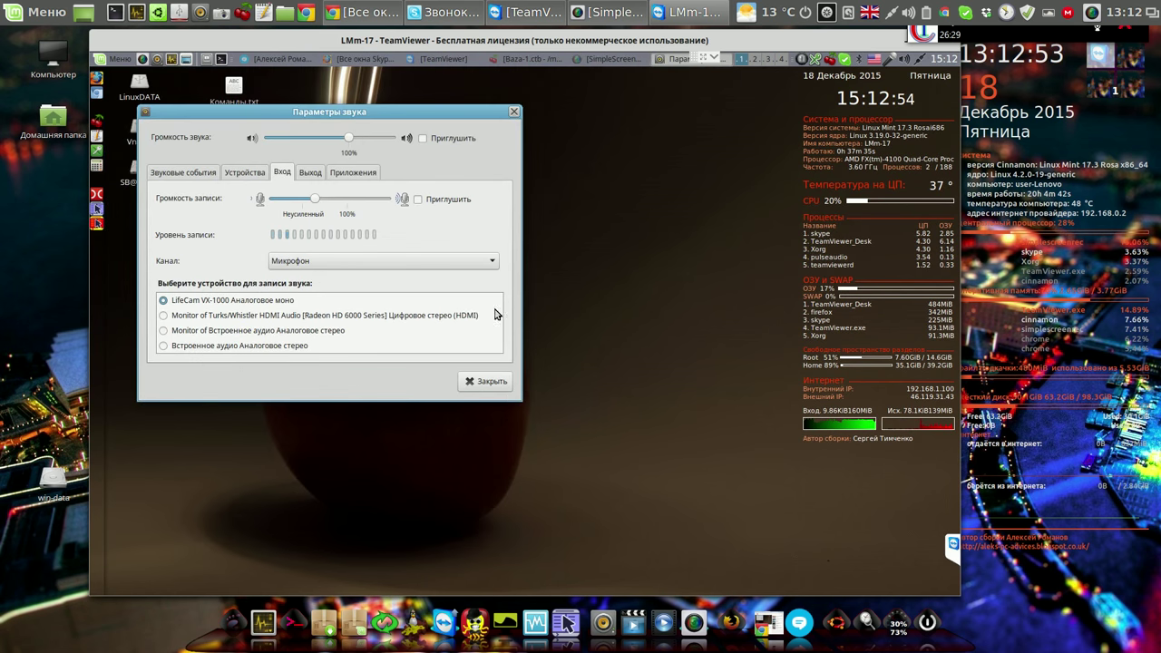
Step: Adjust the microphone's recording volume and the output volume, and close the sound settings
left_click_drag(310, 203, 334, 206)
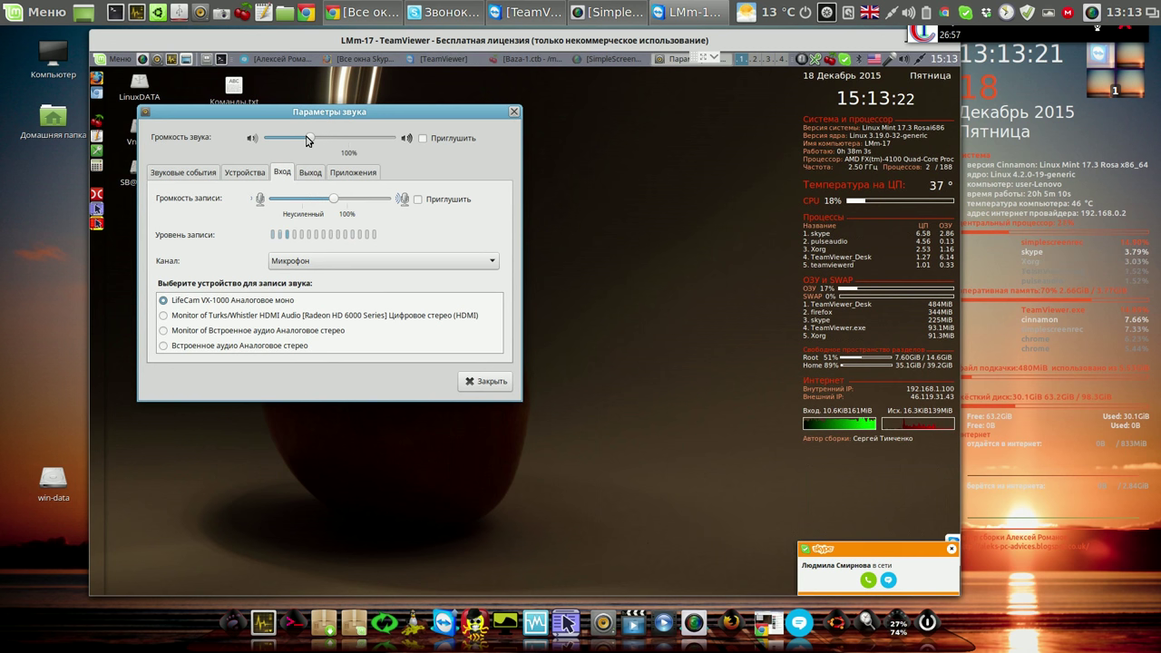
left_click_drag(309, 139, 348, 139)
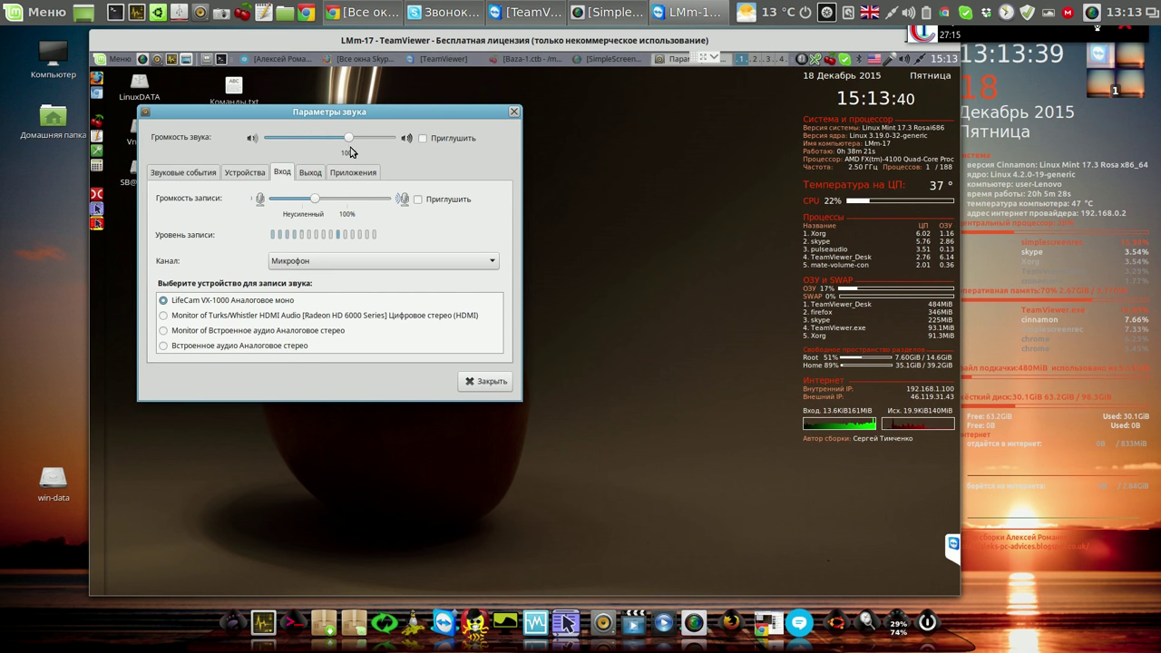
mouse_move(350, 141)
left_mouse_down()
mouse_move(390, 142)
mouse_move(352, 143)
left_mouse_up()
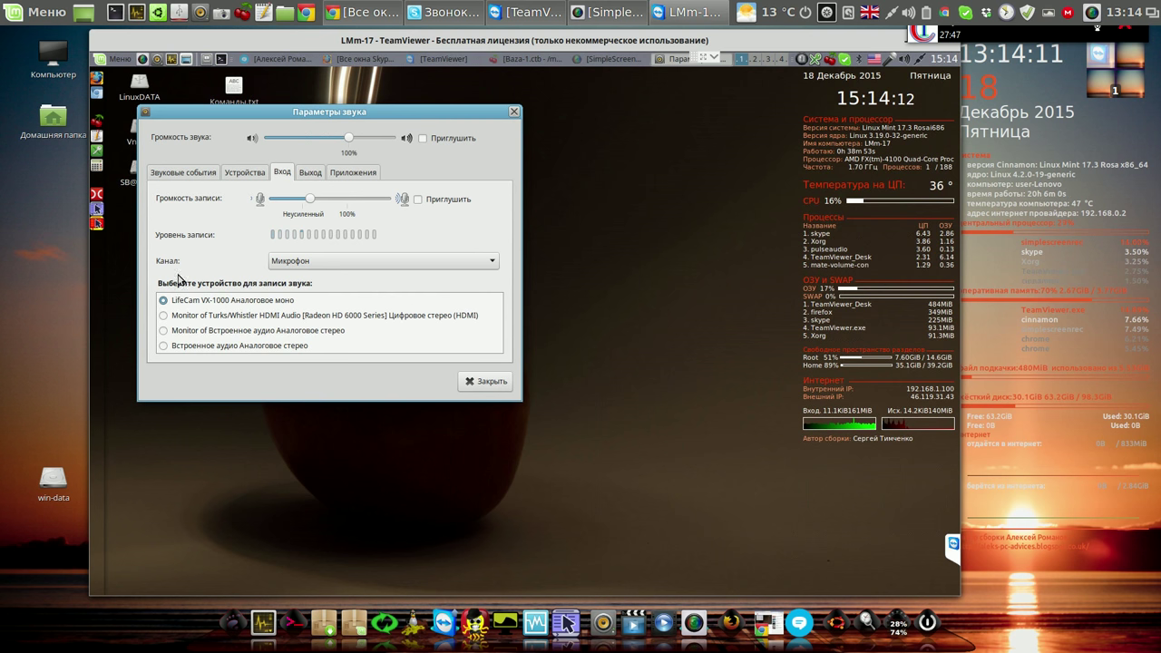
left_click(486, 381)
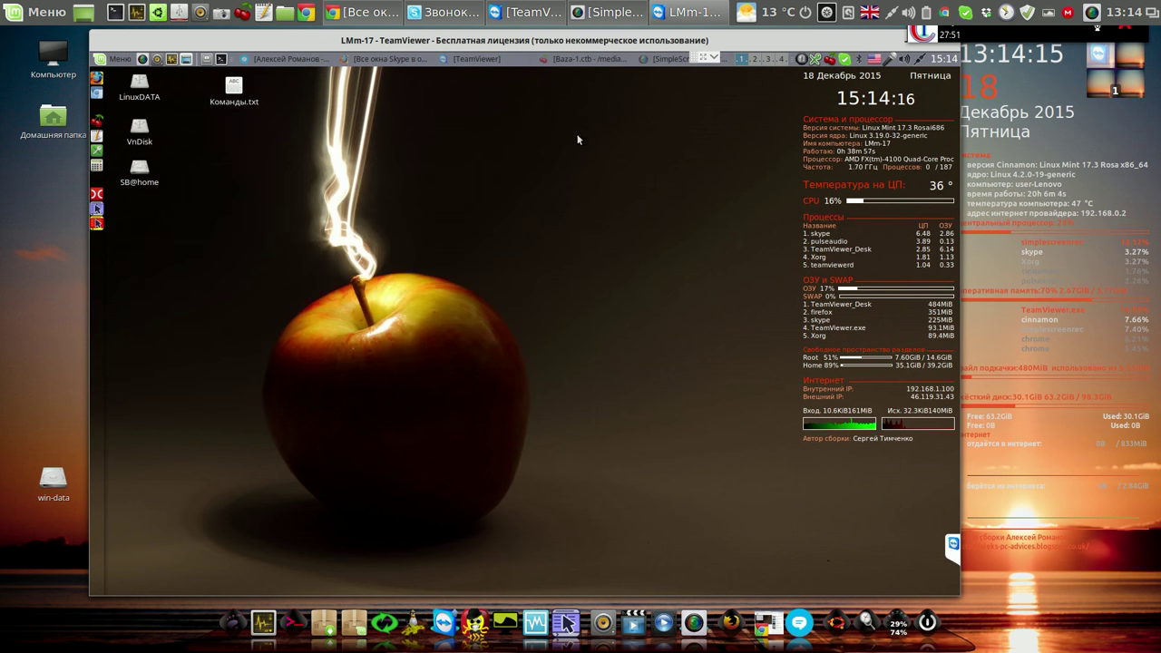
Step: Reload the YouTube page of Все окна Skype в одном in Firefox, set playback quality to 1080p and pause the video
left_click(390, 59)
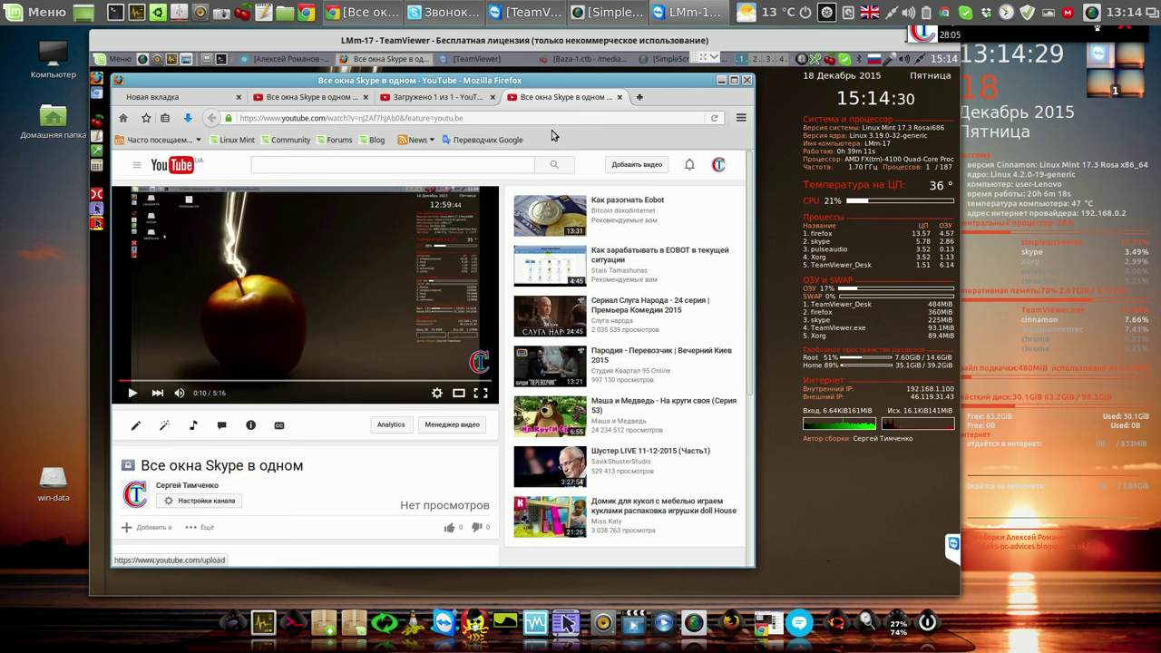
key("F5")
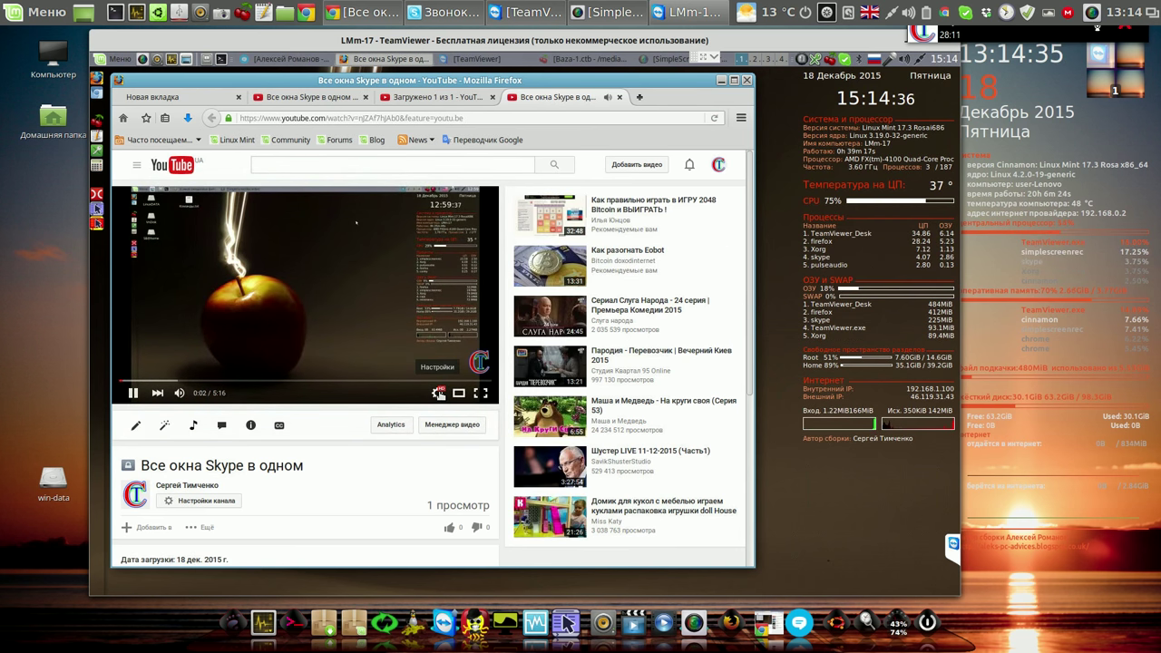
left_click(438, 393)
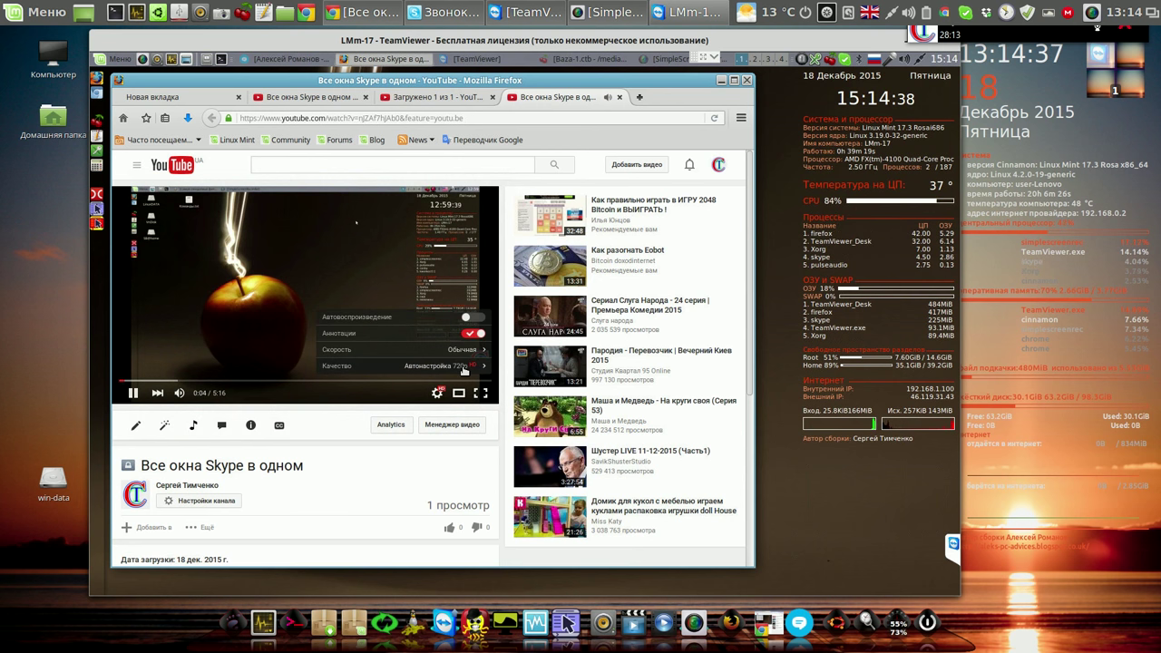
left_click(465, 368)
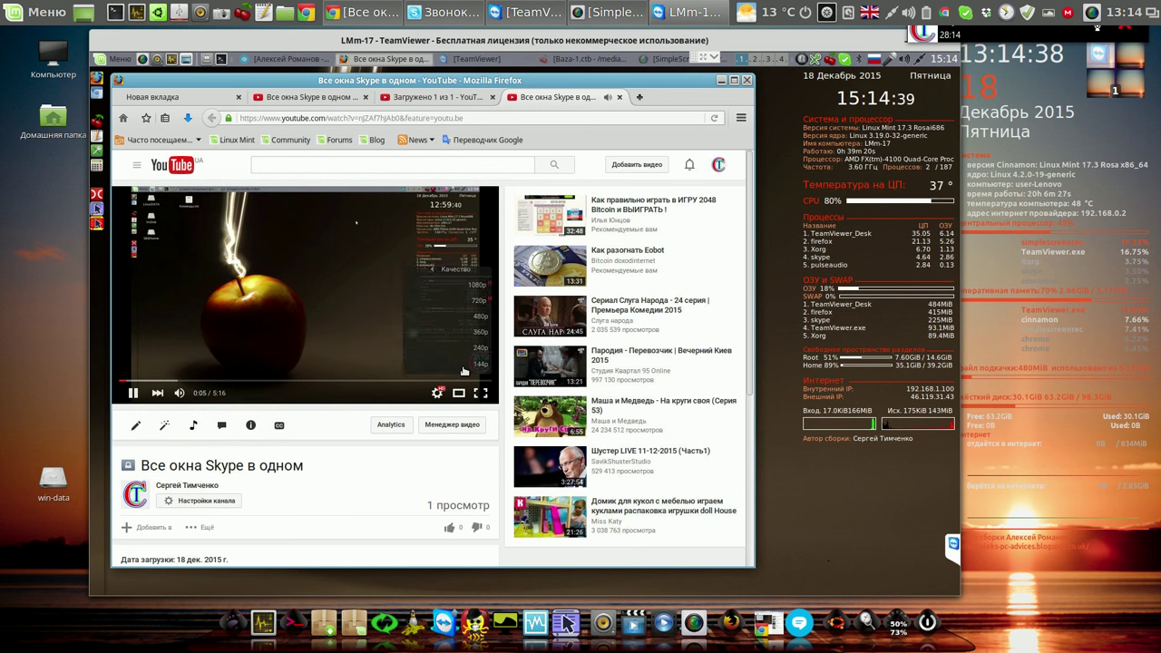
left_click(469, 287)
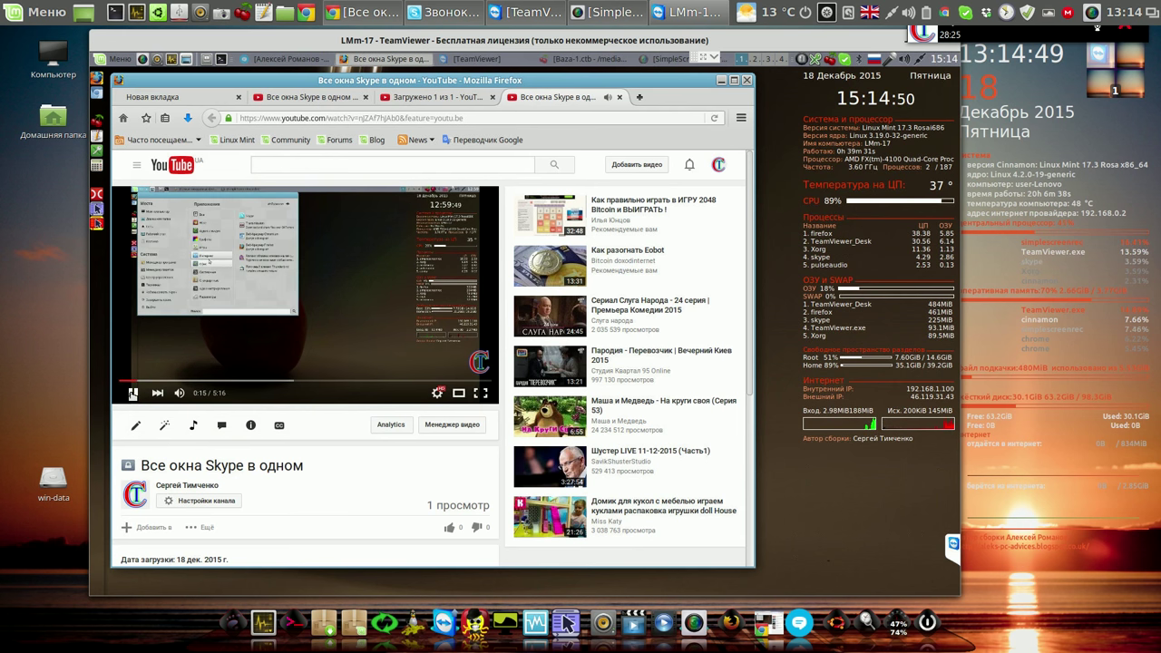
left_click(132, 393)
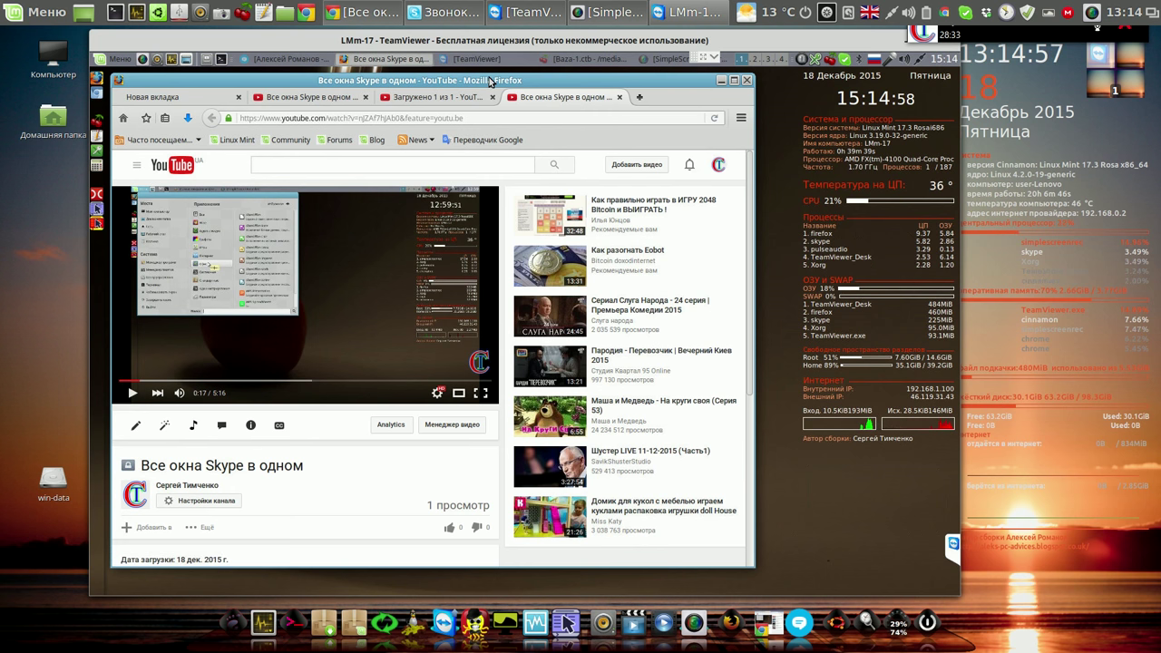
left_click_drag(489, 81, 495, 80)
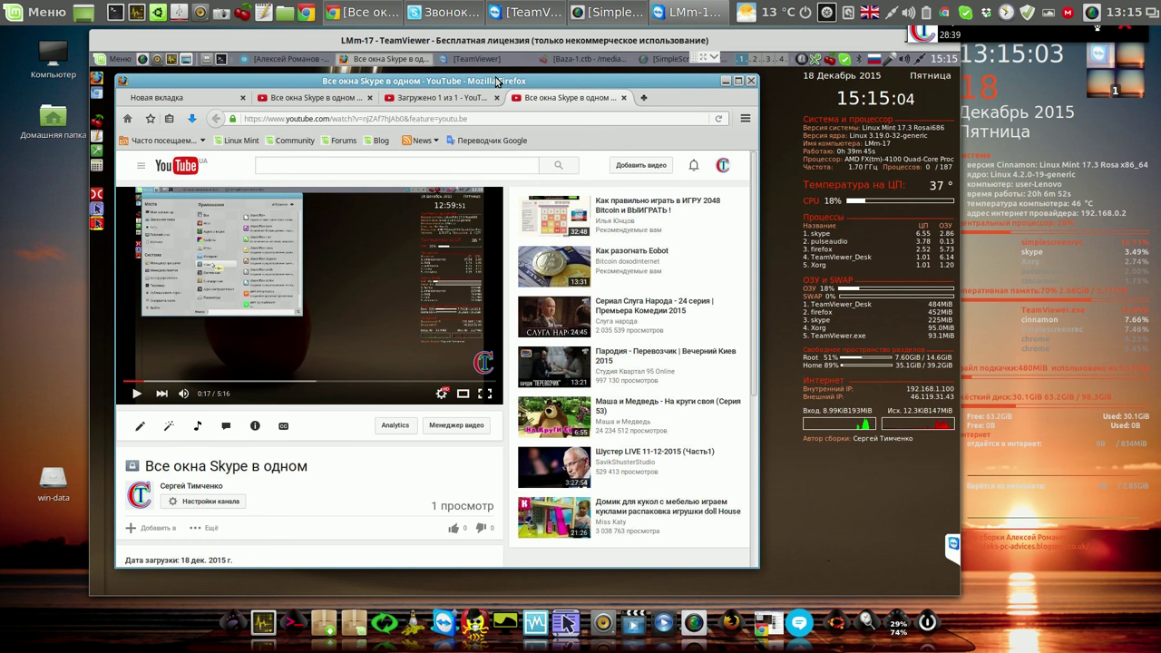
Step: Publish the video Все окна Skype в одном with its privacy set to Открытый доступ and open its watch page
key("XF86AudioRaiseVolume")
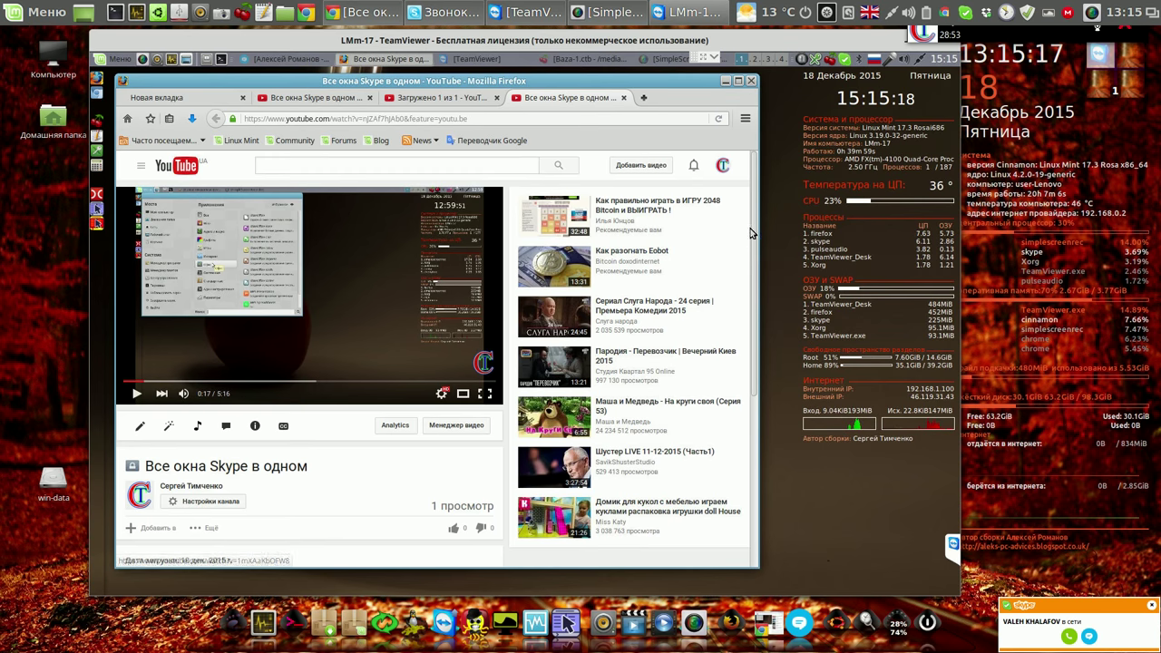
scroll(757, 284, "down", 1)
scroll(758, 285, "down", 3)
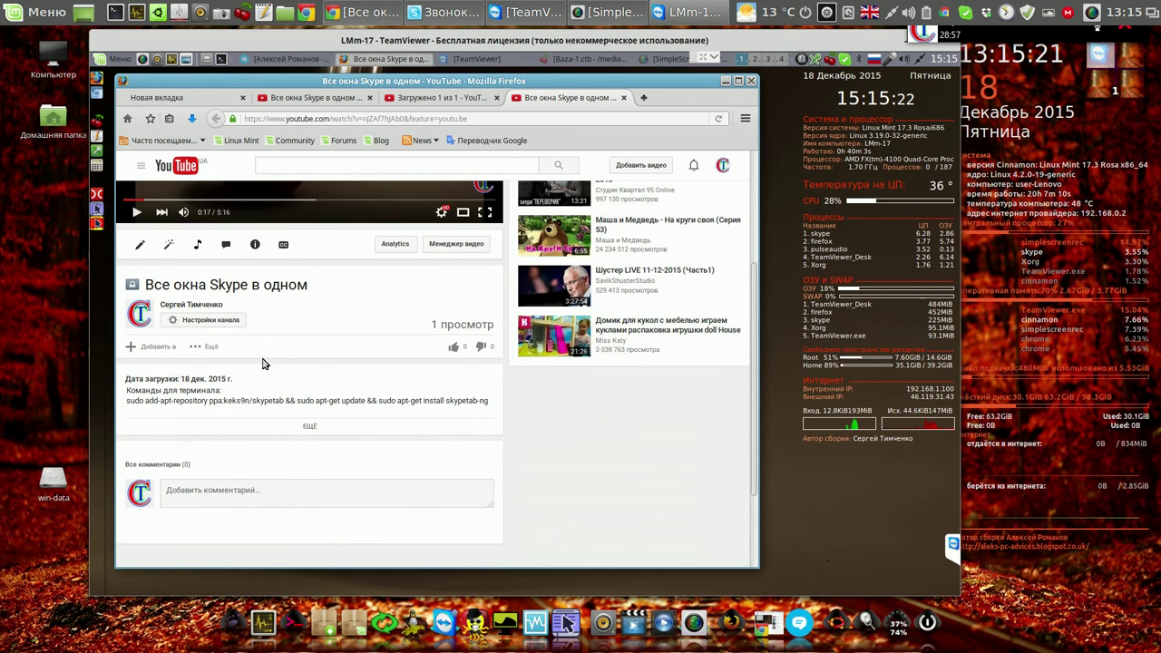
left_click(142, 245)
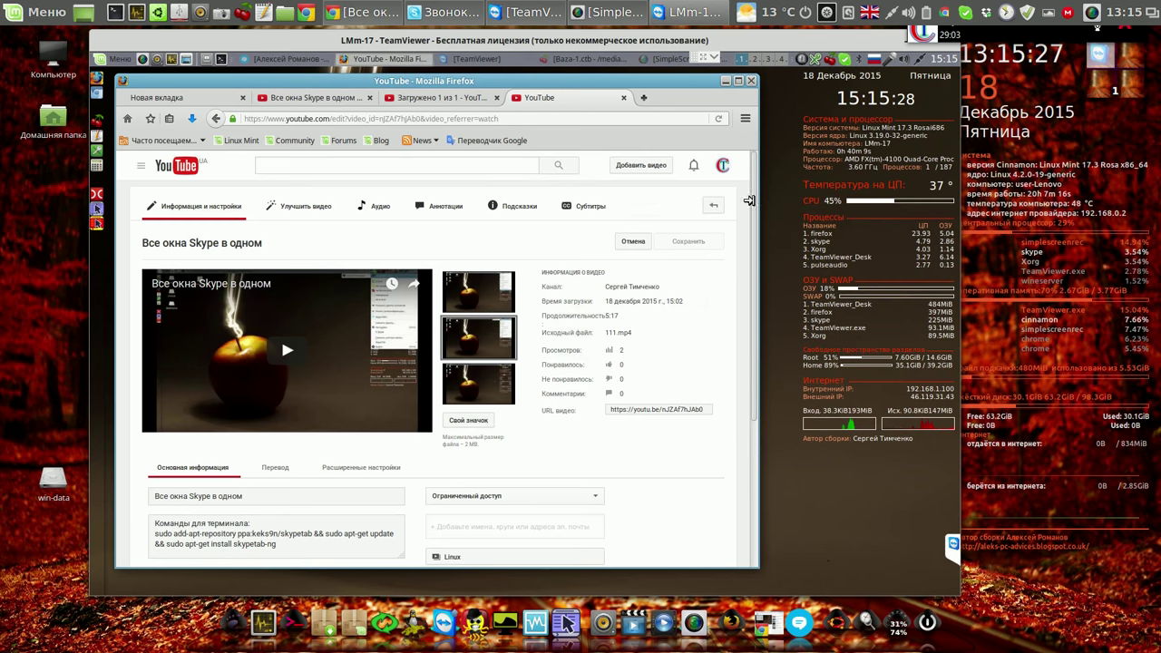
scroll(762, 235, "down", 1)
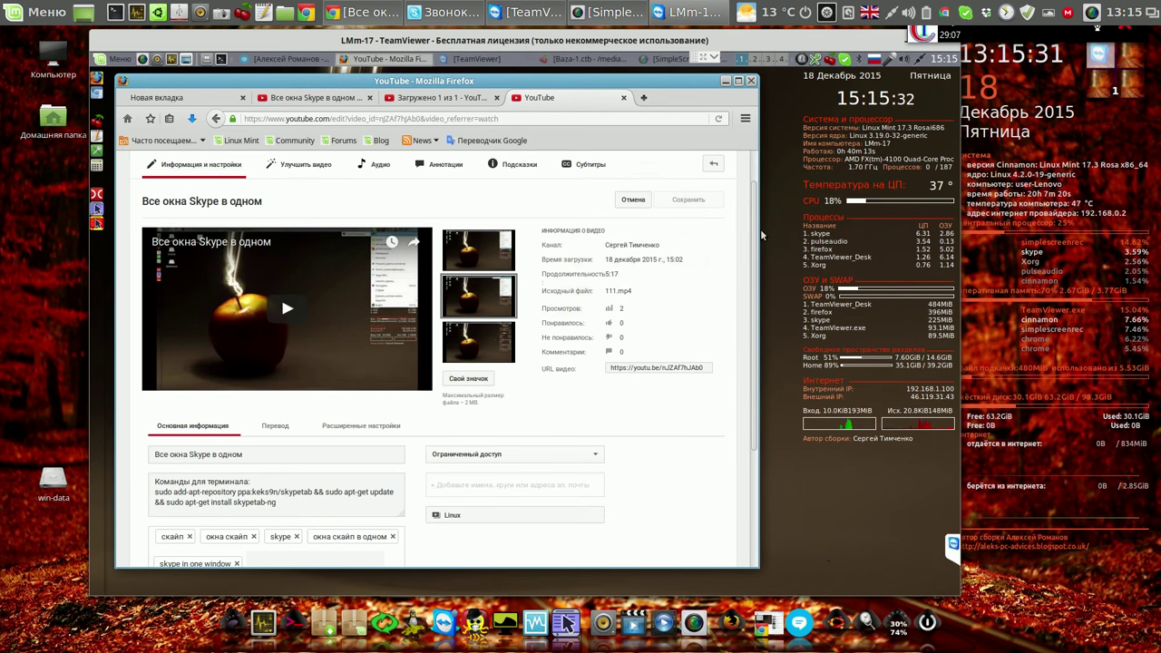
key("Up")
key("Up")
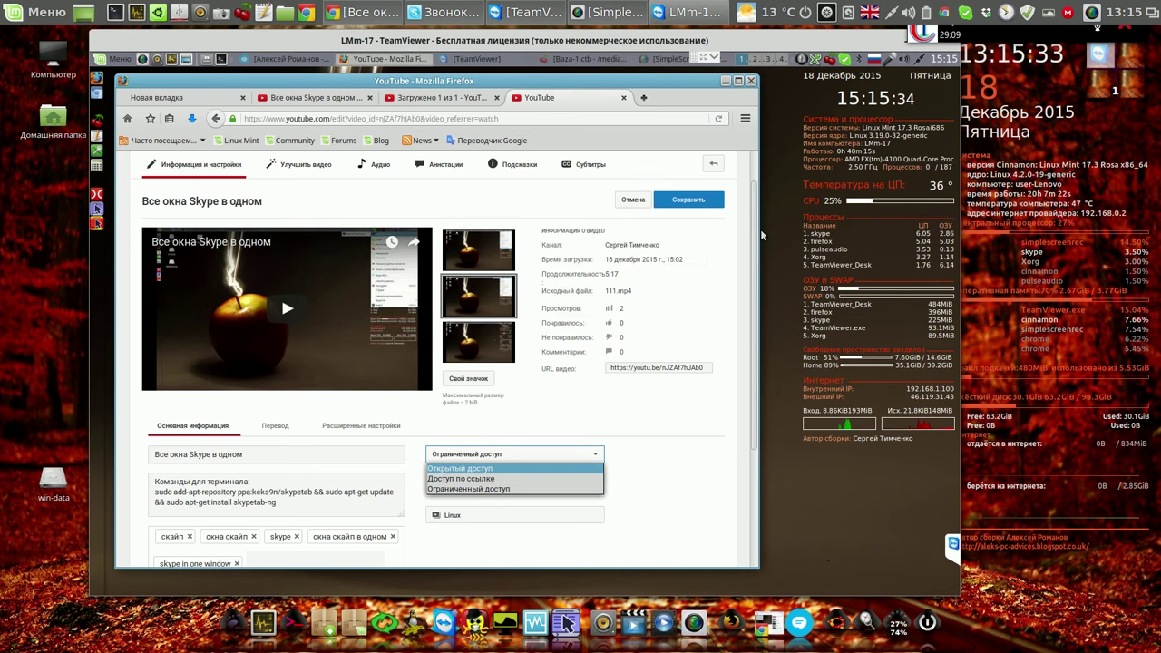
key("Return")
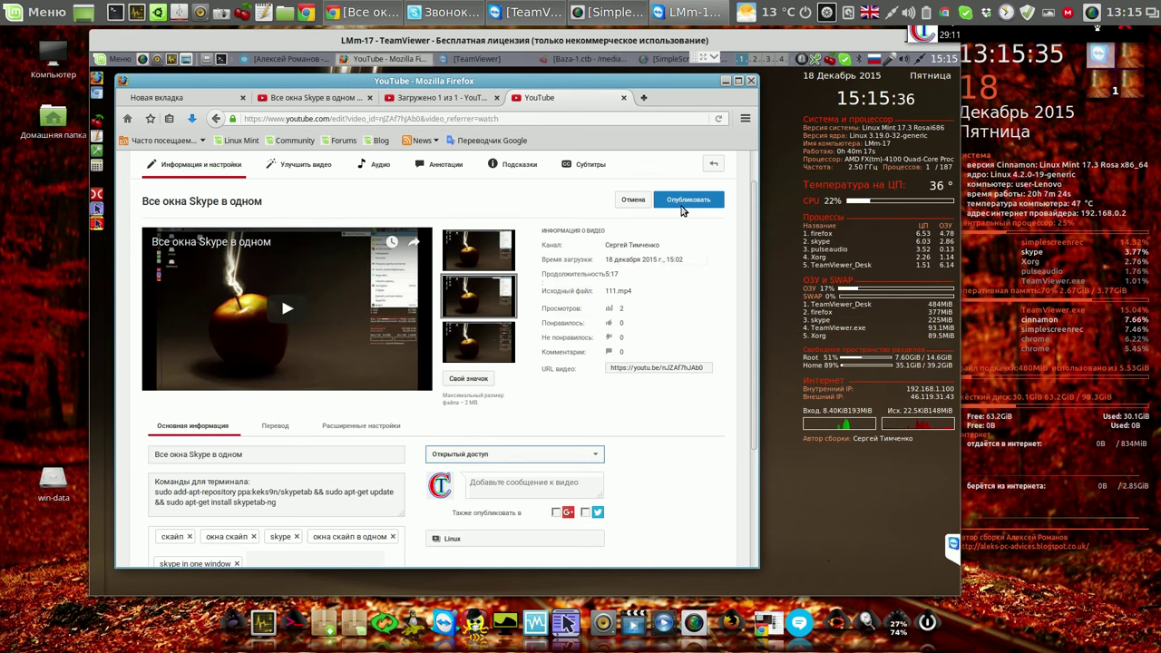
left_click(682, 203)
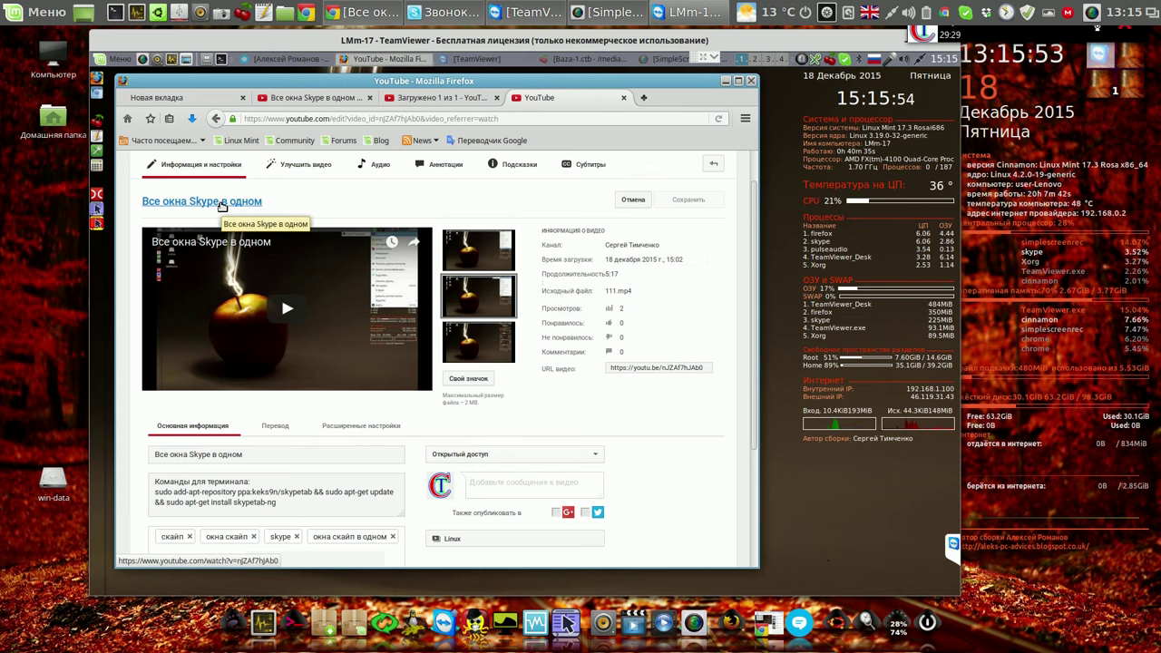
left_click(221, 204)
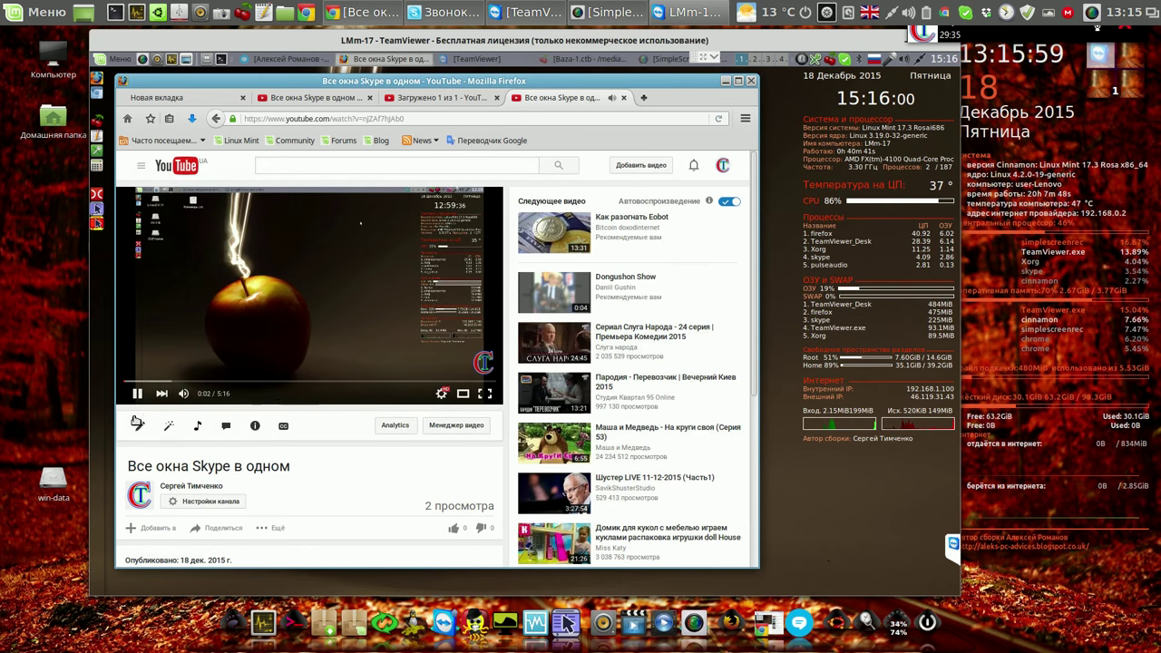
Step: Pause the published video Все окна Skype в одном and copy the full address of its watch page
left_click(138, 394)
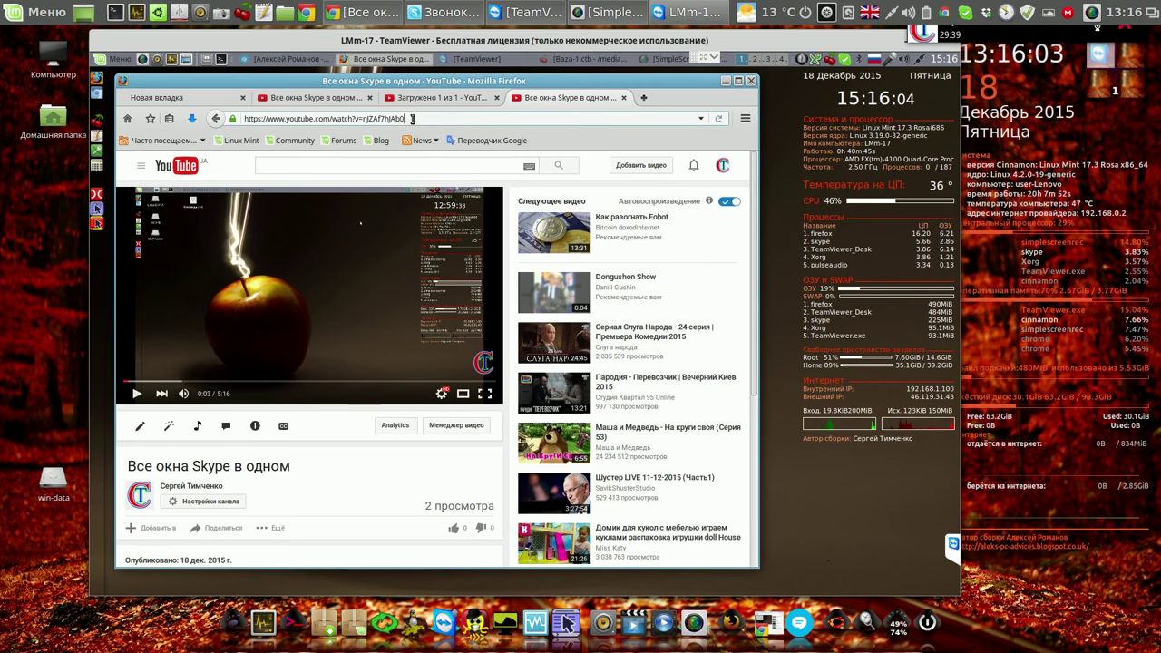
left_click(312, 118)
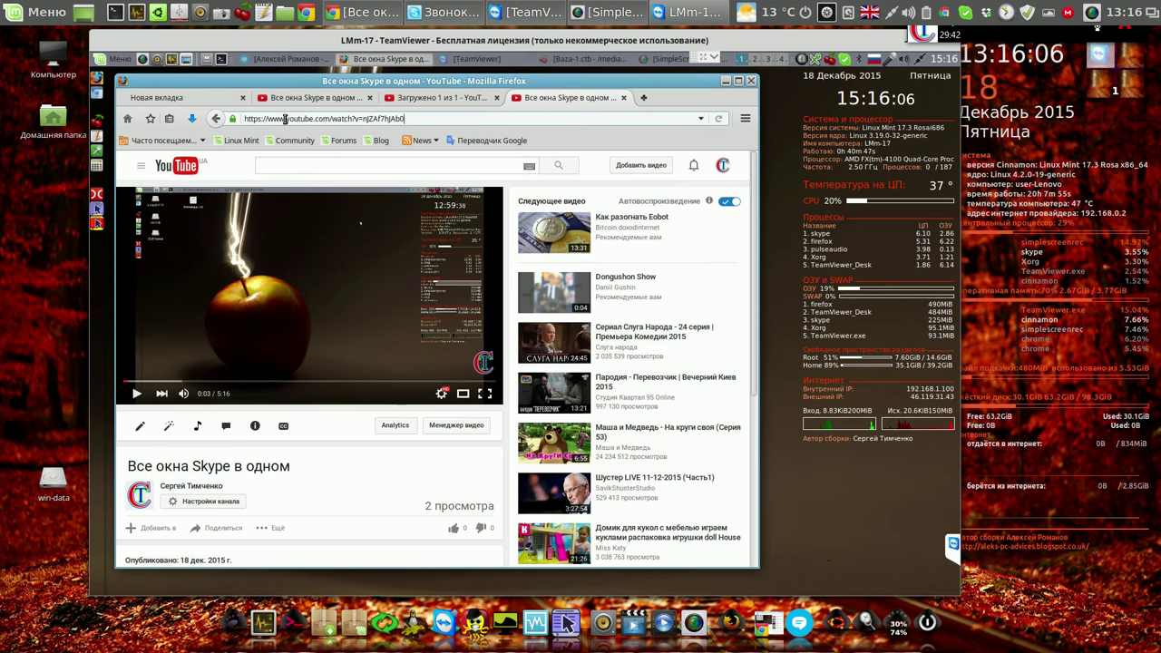
triple_click(416, 123)
key("ctrl+c")
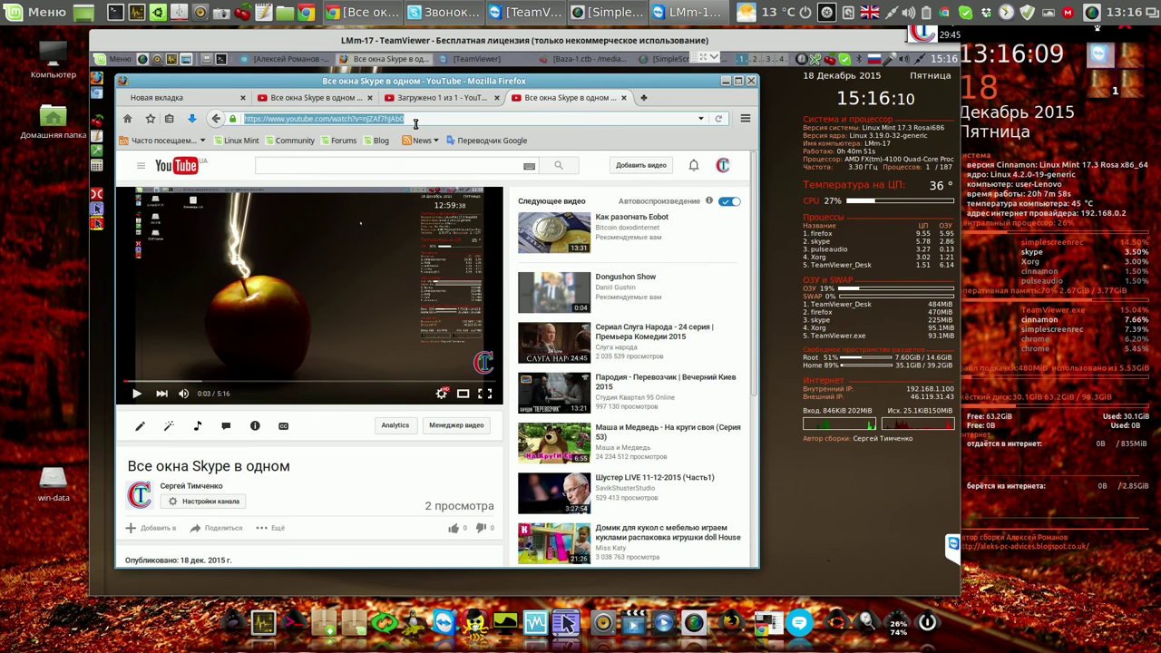
right_click(415, 123)
key("Return")
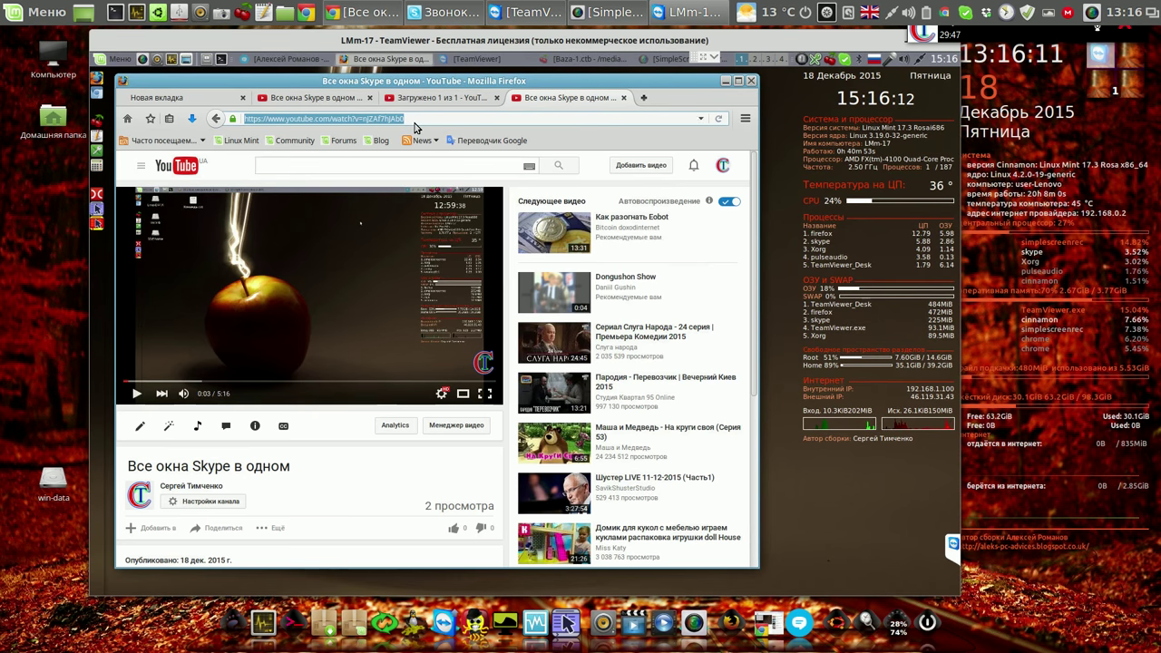
key("alt+Tab")
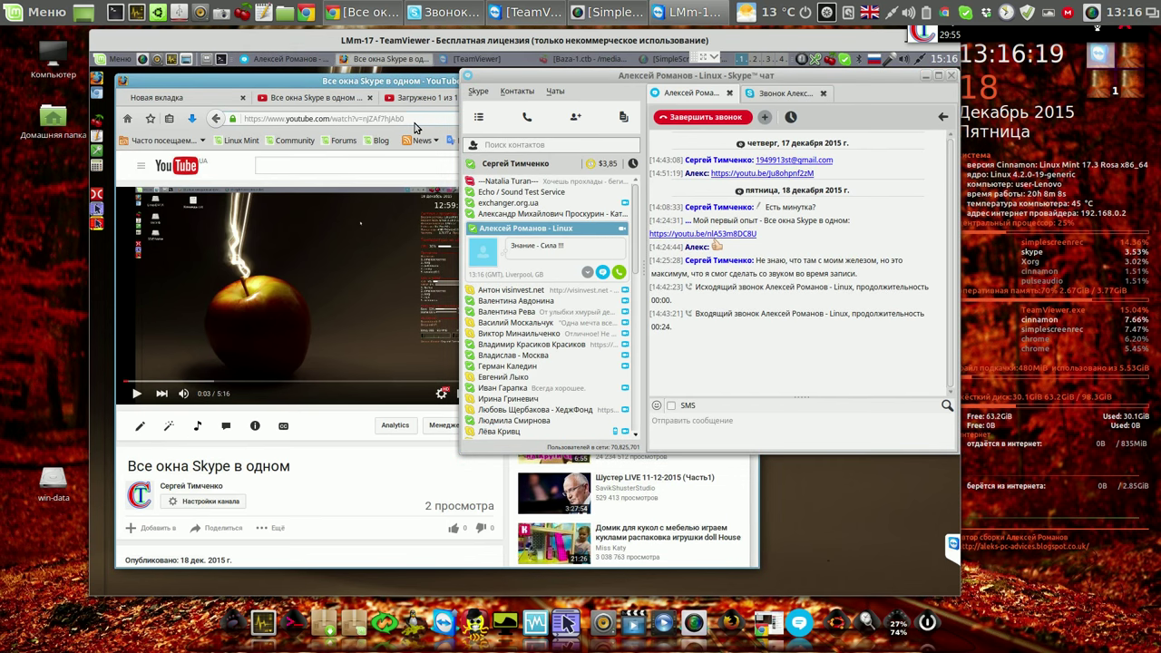
left_click(415, 126)
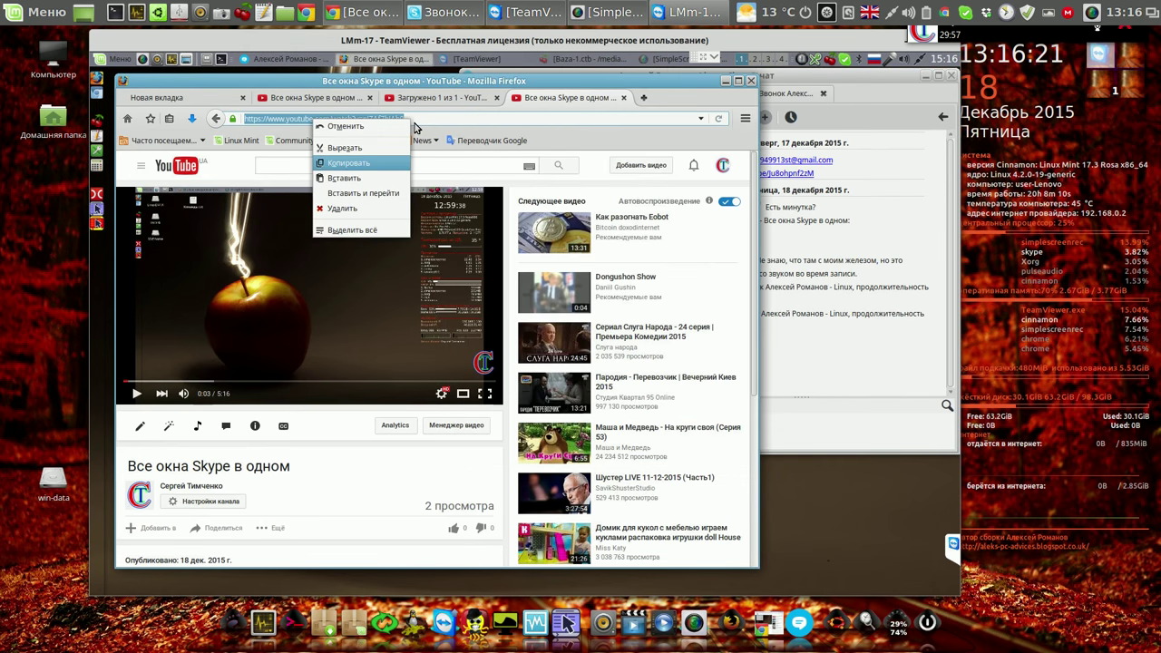
left_click(348, 163)
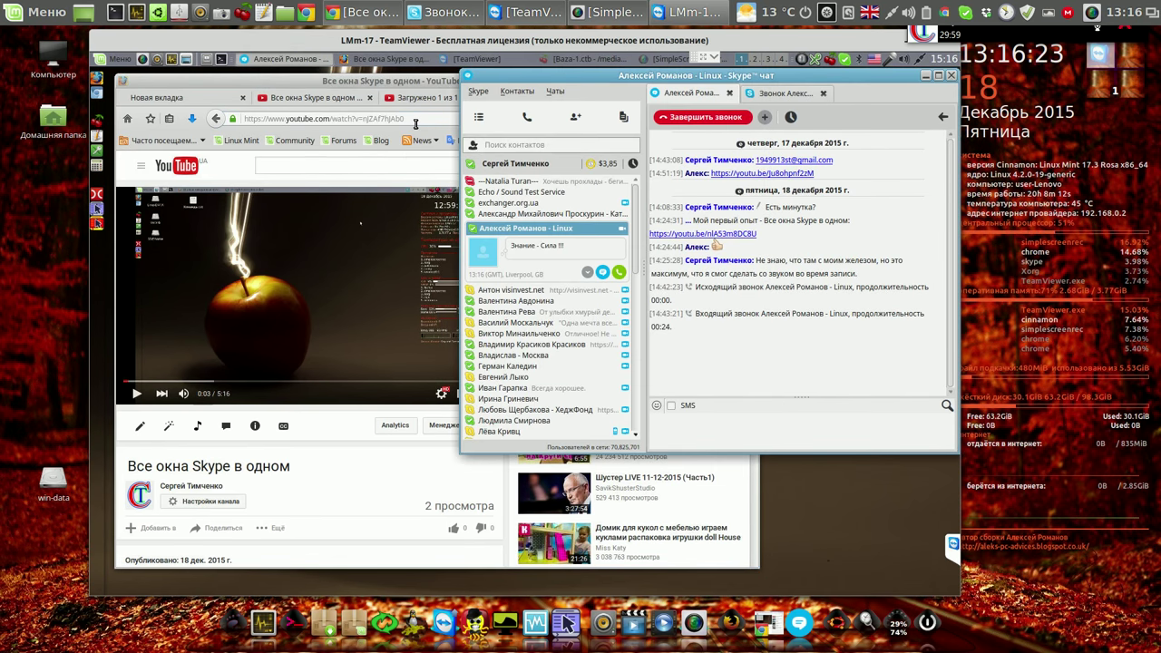
Step: Send the copied video link in the open Skype chat and minimize the Skype window
key("ctrl+v")
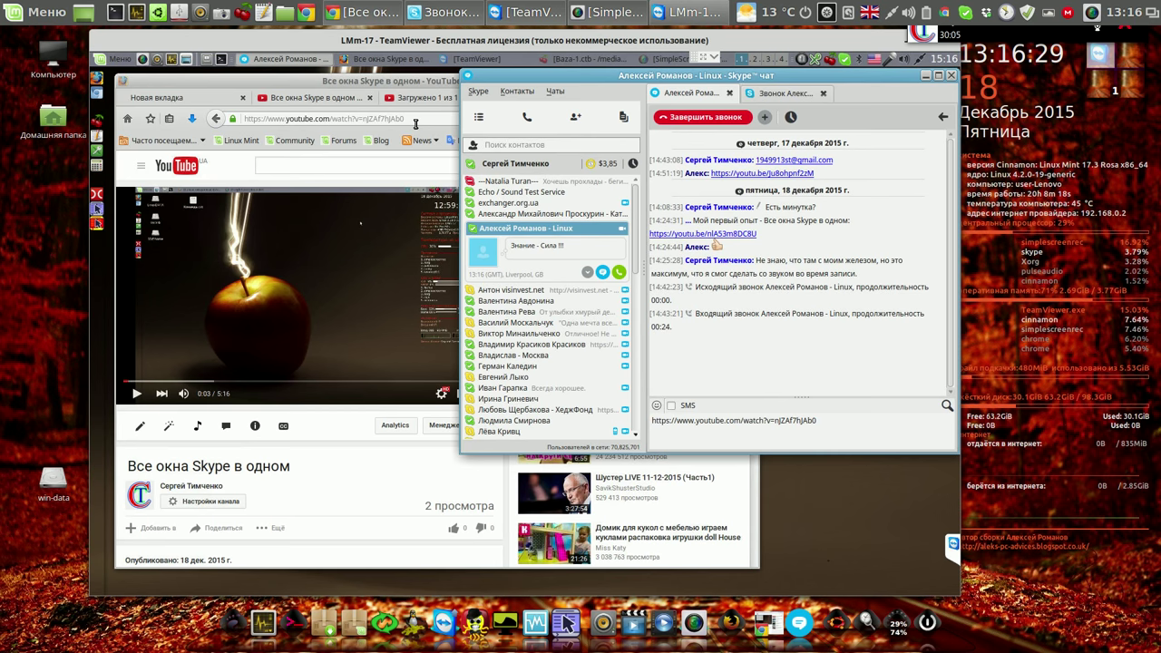
key("Return")
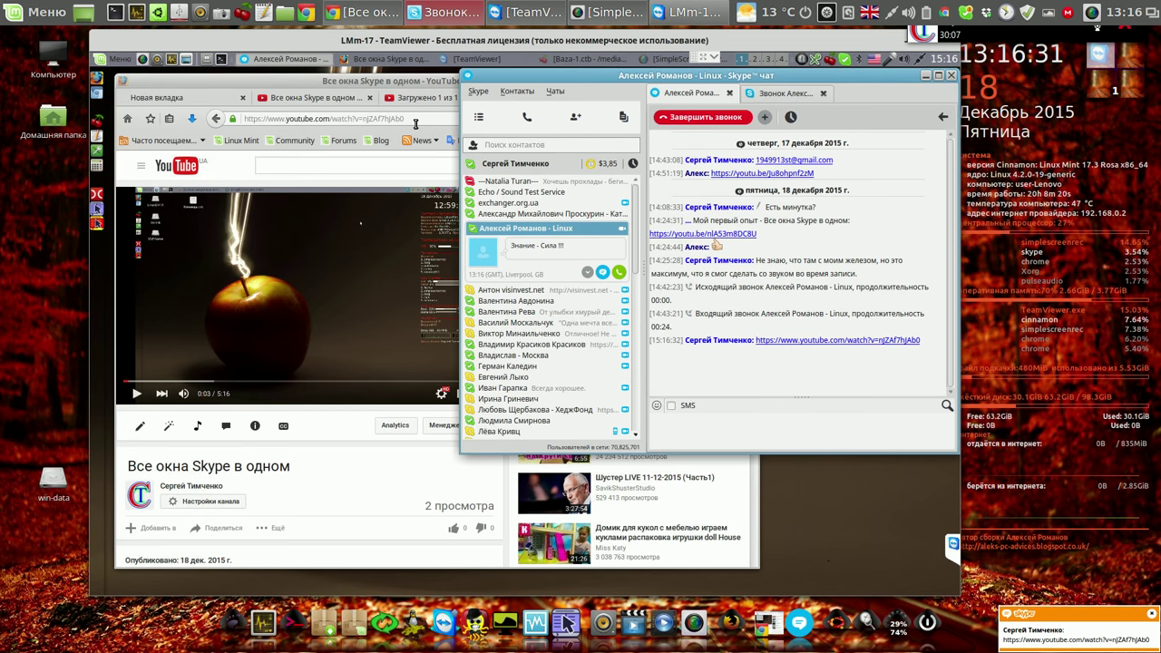
left_click(925, 78)
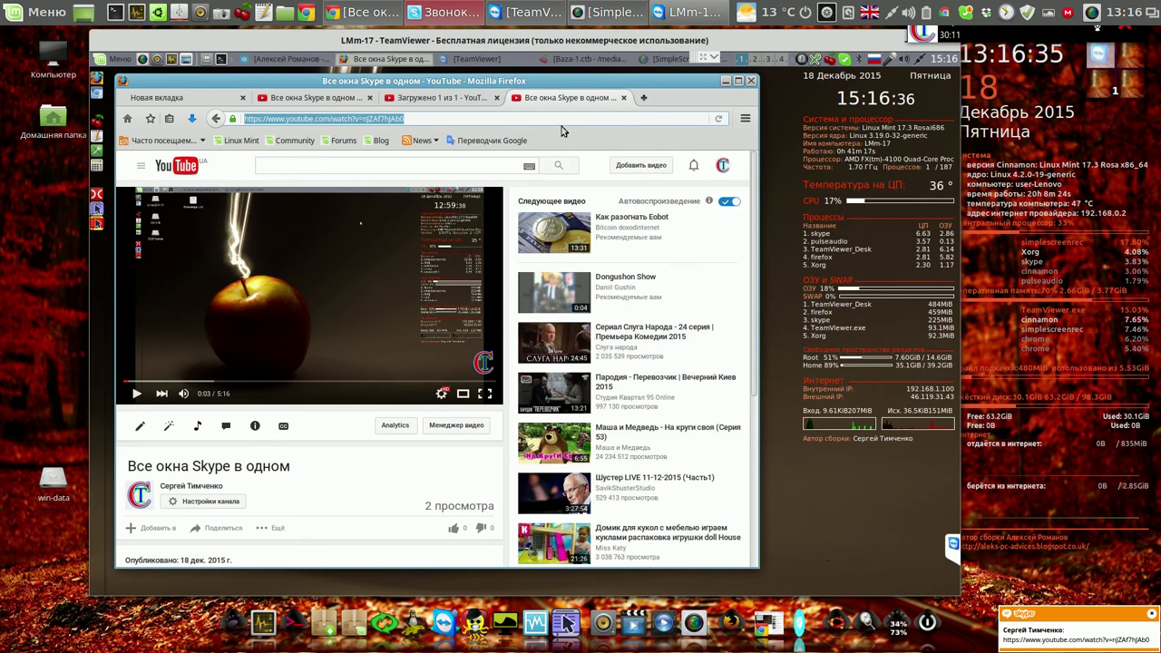
Step: Review the earlier restricted upload of Все окна Skype в одном, including its description and its Информация и настройки page
left_click(300, 100)
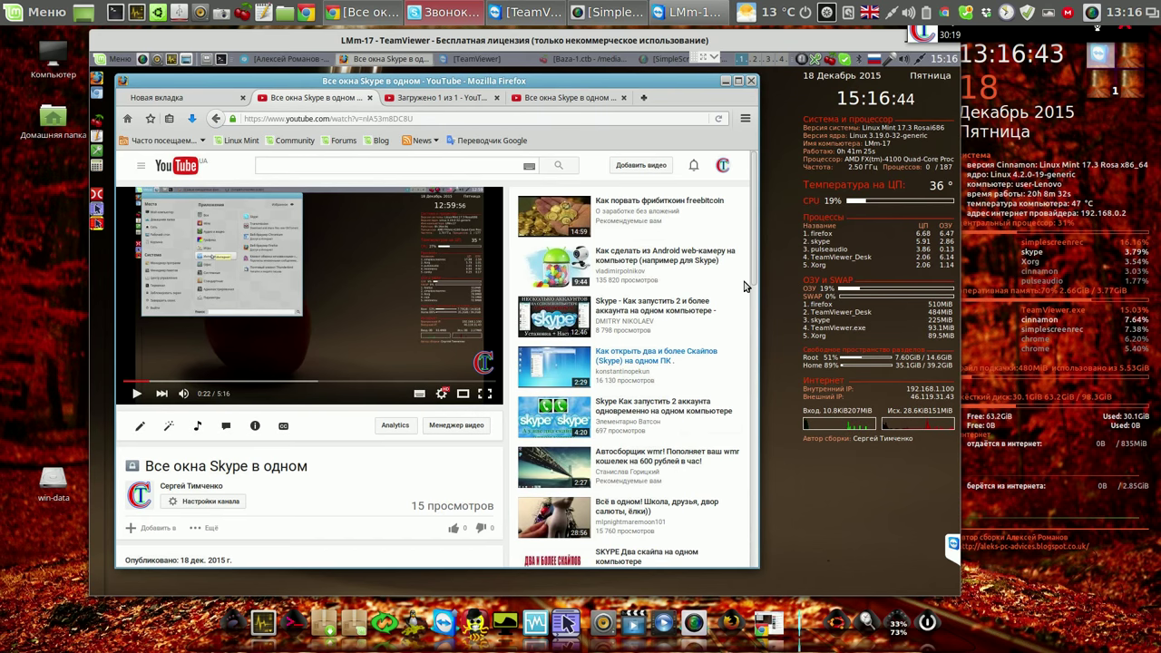
left_click_drag(754, 261, 755, 276)
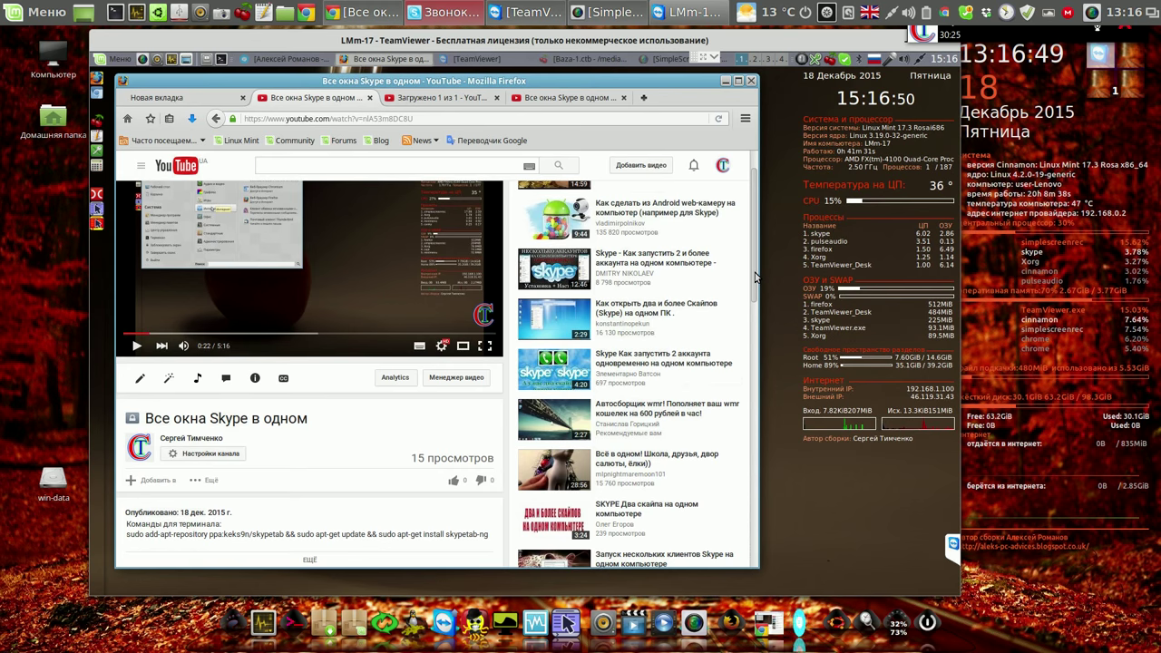
scroll(750, 240, "up", 1)
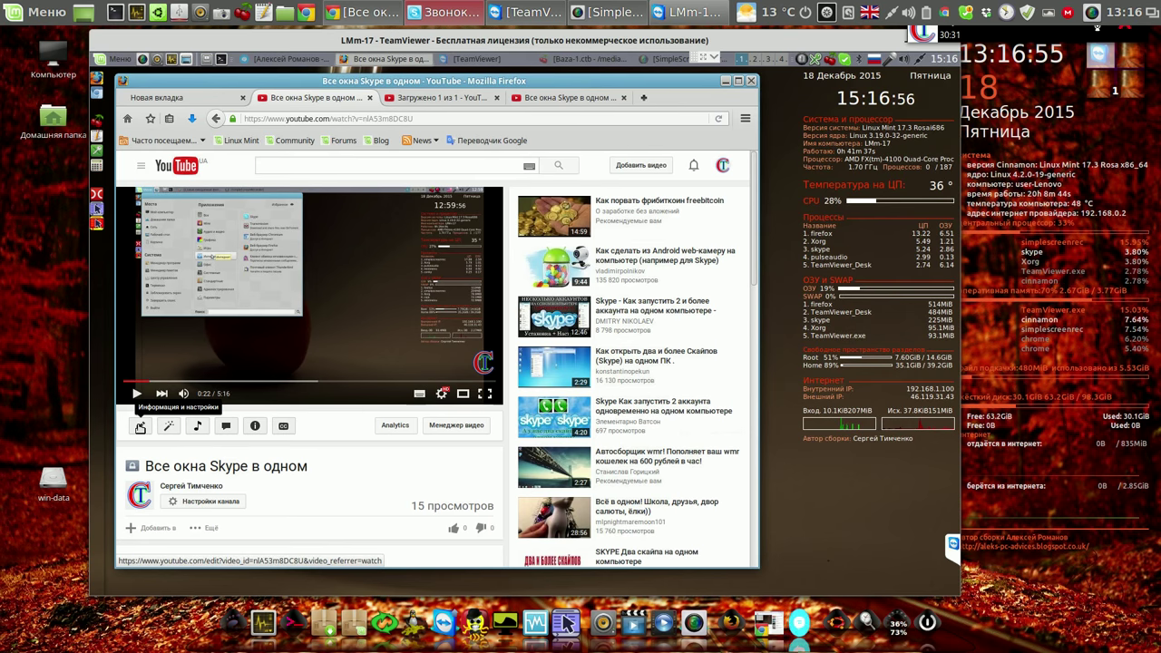
left_click(141, 427)
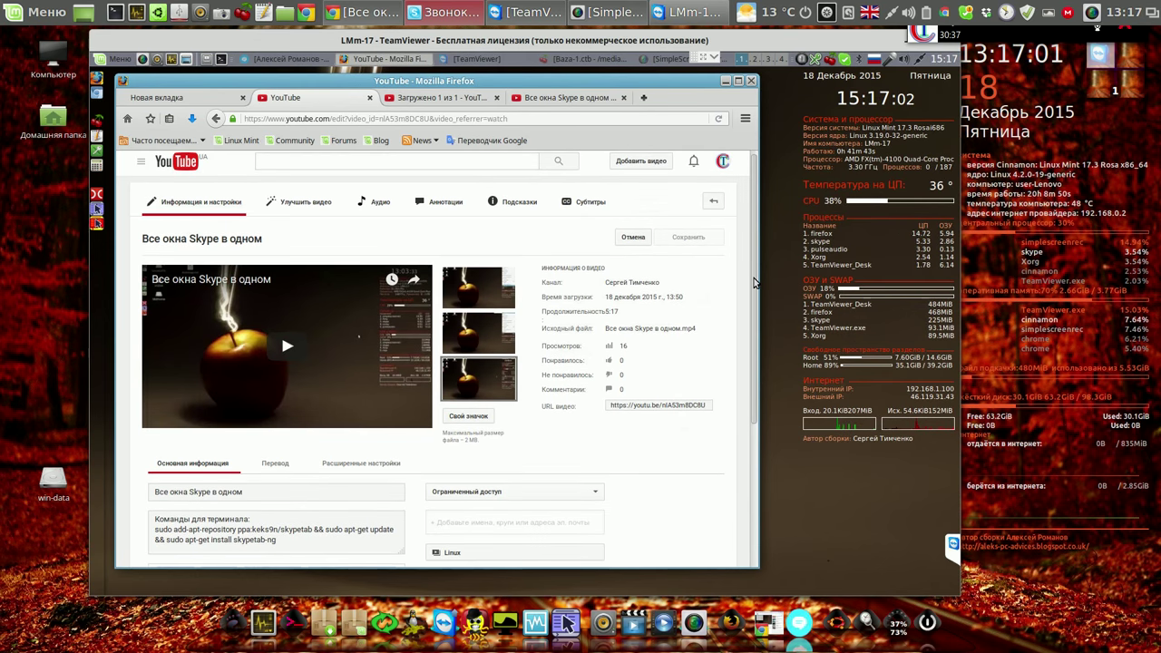
scroll(754, 293, "down", 3)
left_click_drag(754, 293, 753, 256)
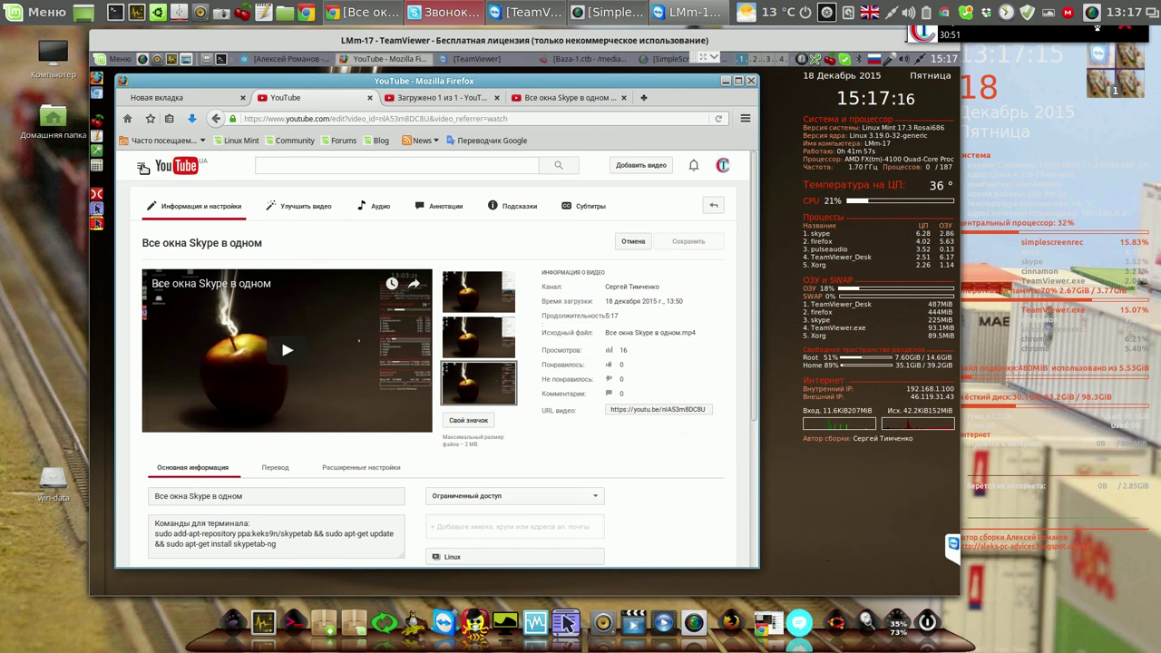
Step: Open the channel's Linux playlist from the YouTube guide
left_click(143, 166)
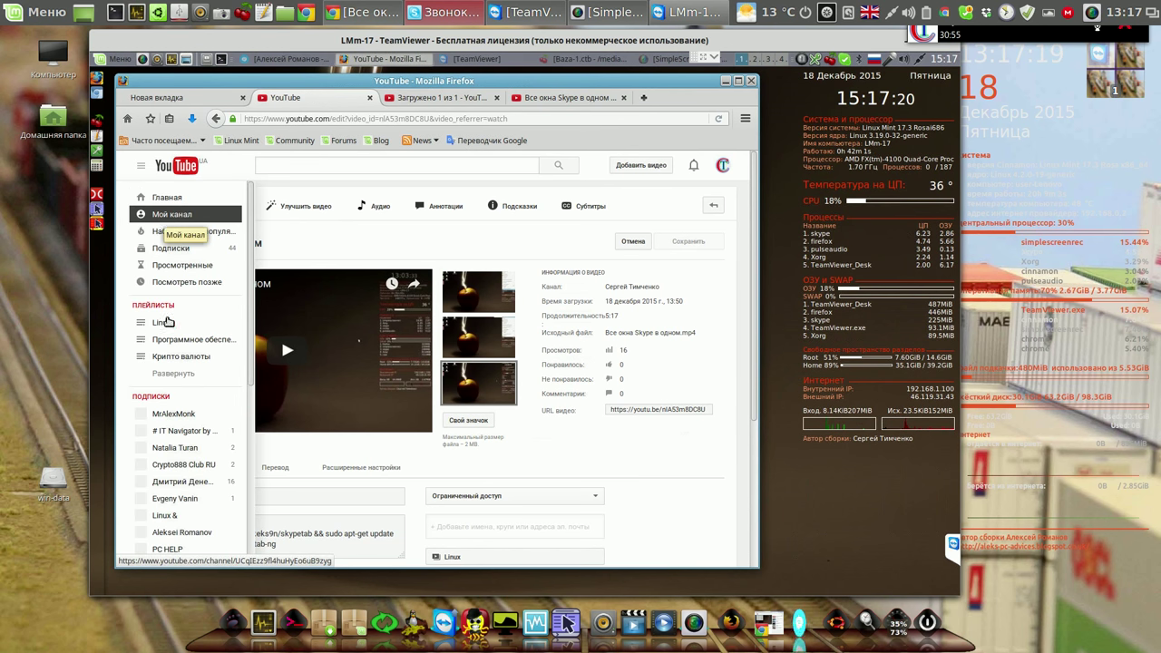
left_click(158, 323)
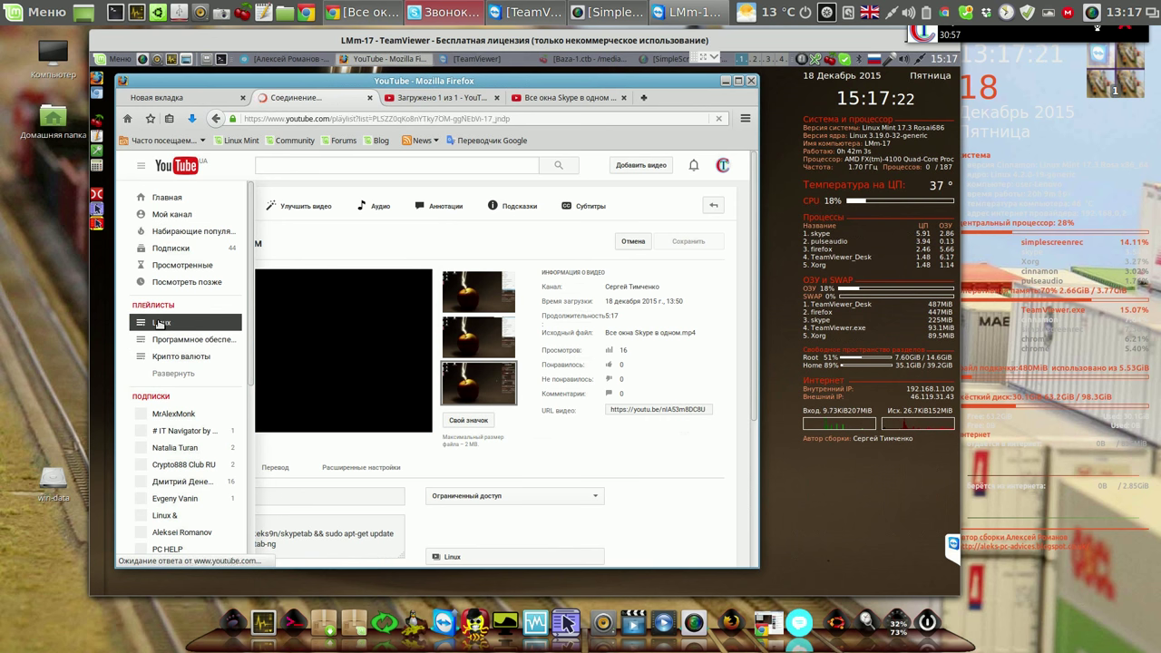